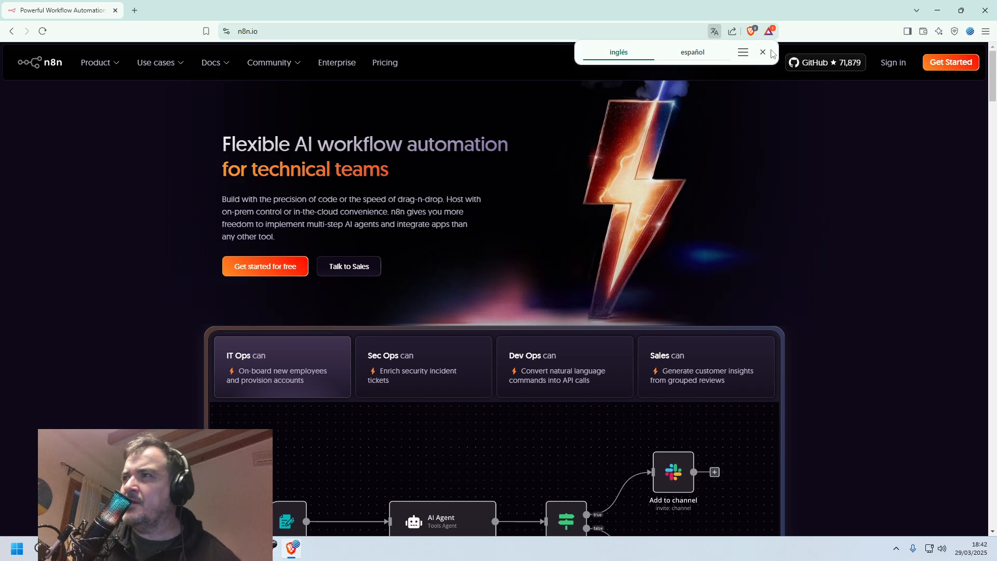
Set the browser to never translate pages written in English.
{"action": "left_click", "coordinate": [742, 53]}
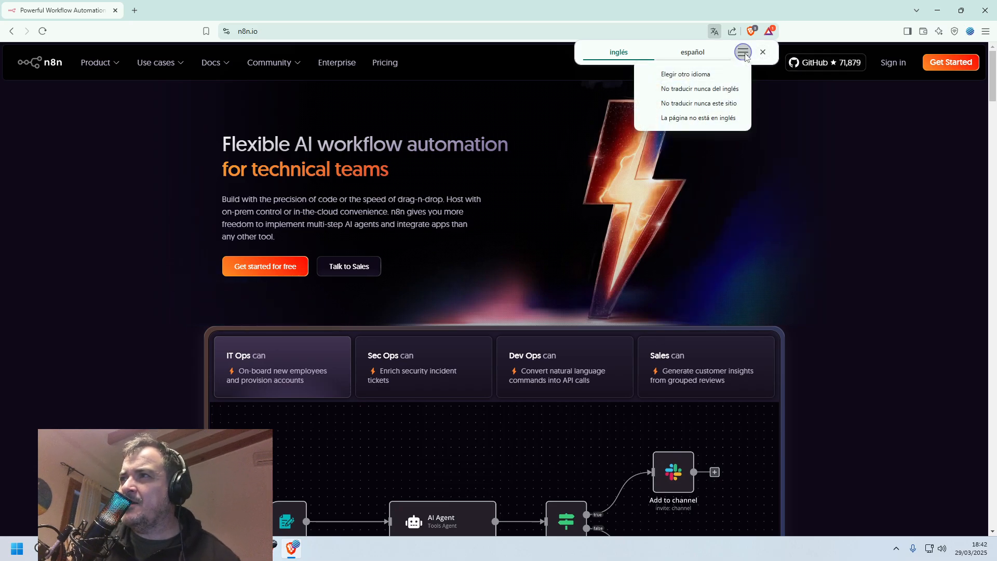
{"action": "left_click", "coordinate": [722, 89]}
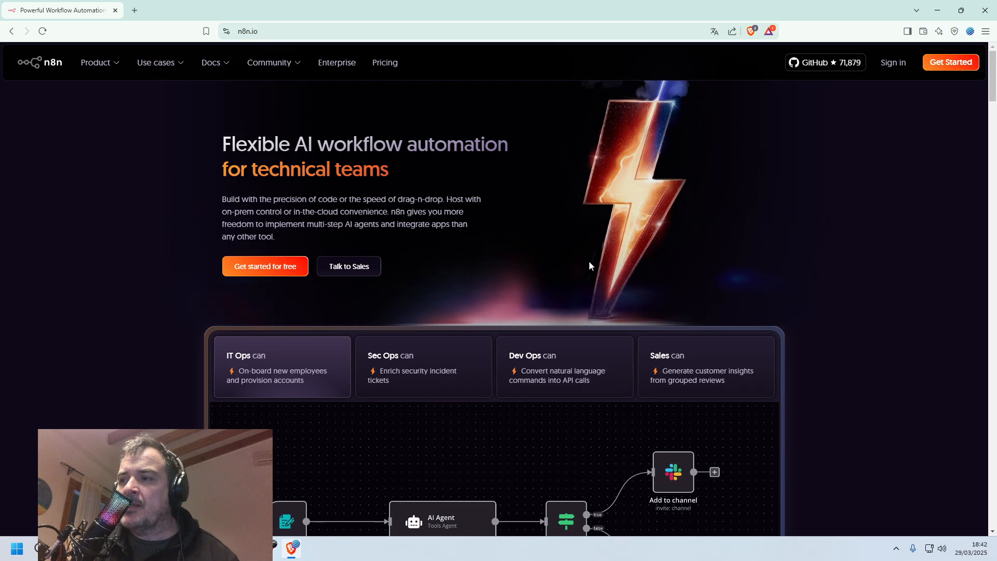
{"action": "mouse_move", "coordinate": [273, 62]}
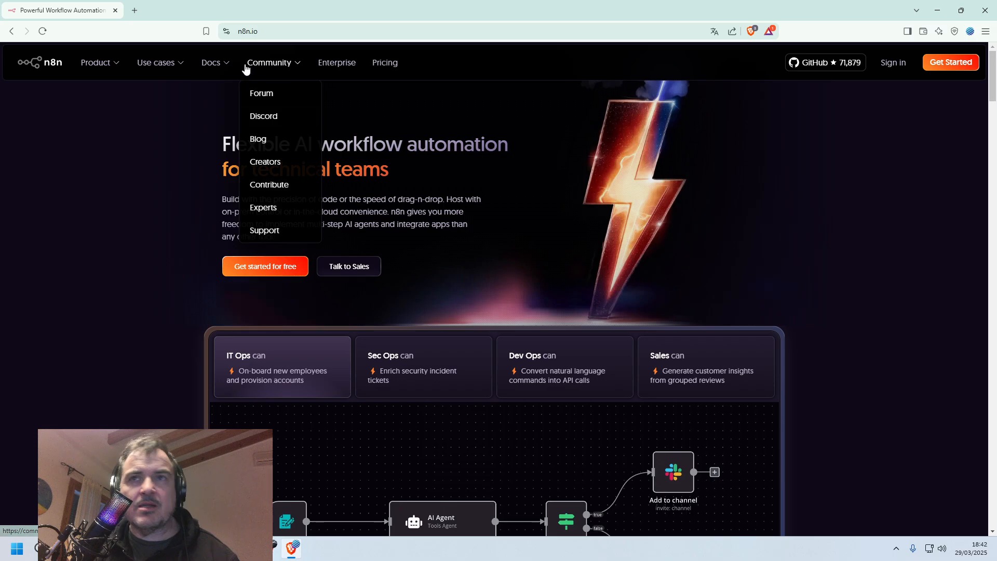
Open mail.google.com in a new browser tab.
{"action": "left_click", "coordinate": [136, 10]}
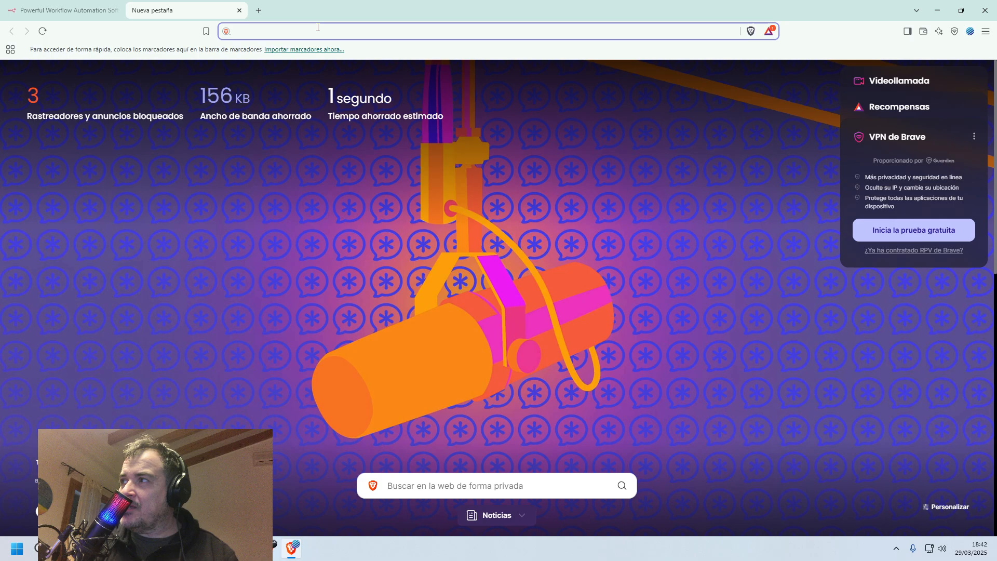
{"action": "type", "text": "mail"}
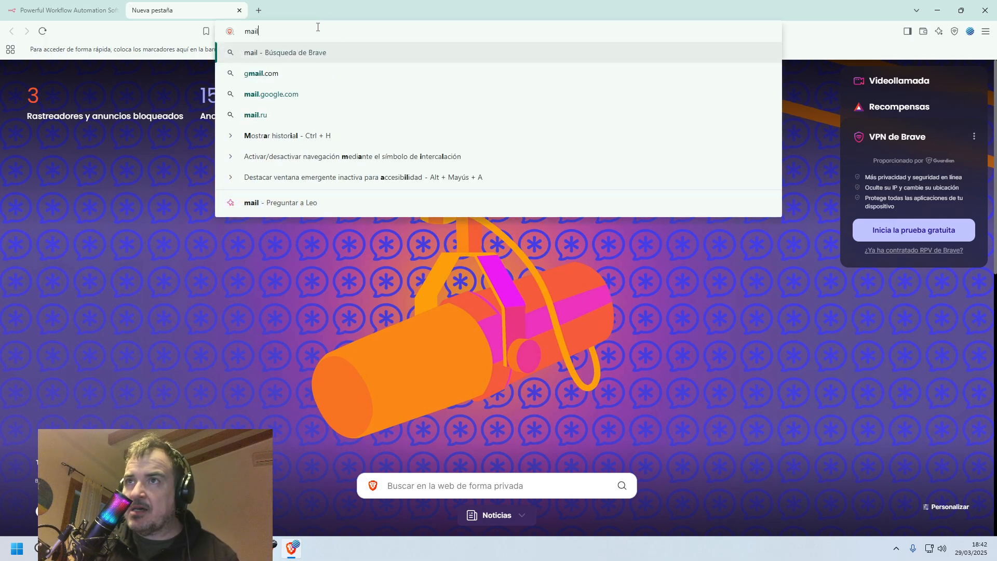
{"action": "type", "text": ".google.com"}
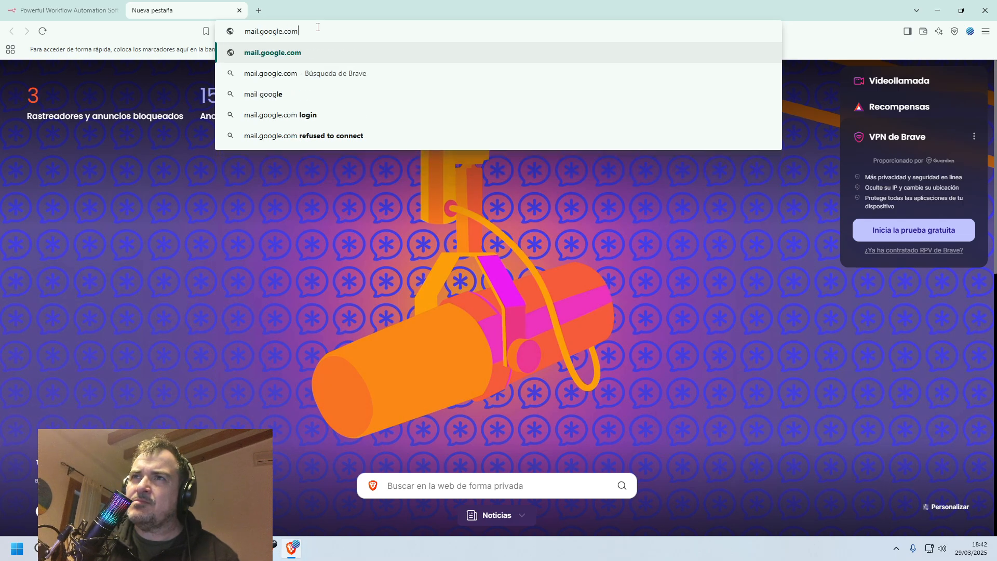
{"action": "key", "text": "Return"}
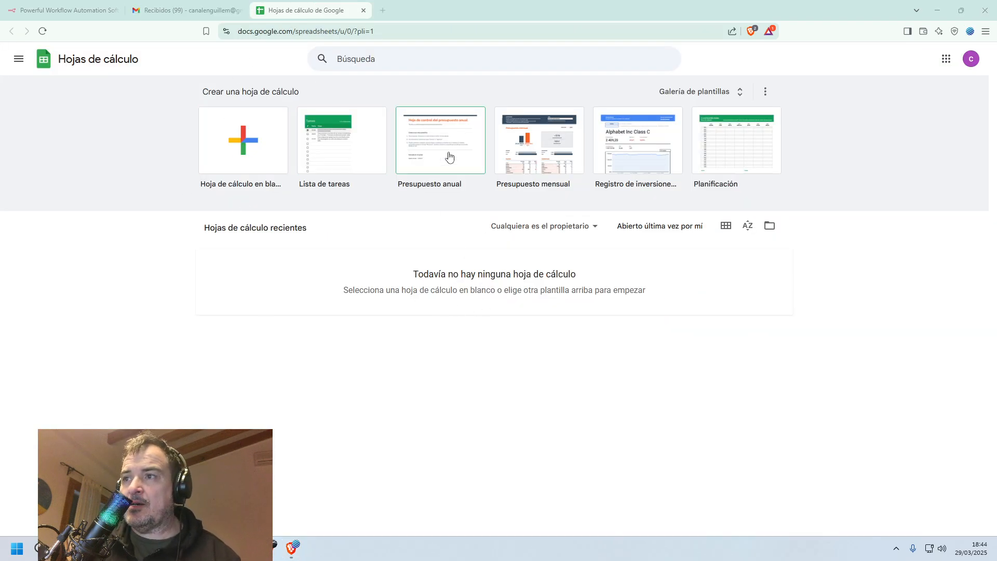
Return to the n8n.io site, open the free-trial registration page and look over its form.
{"action": "left_click", "coordinate": [83, 12]}
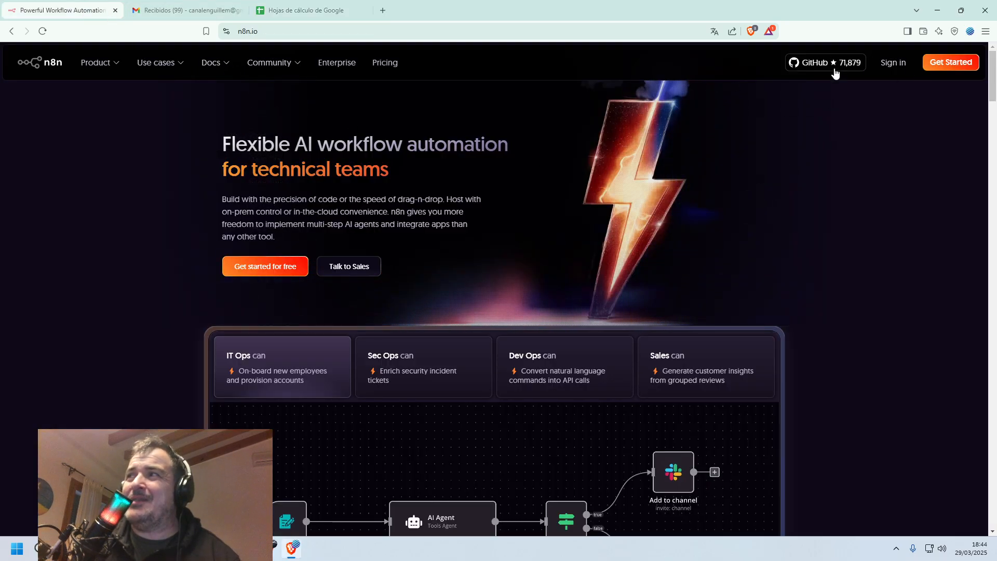
{"action": "mouse_move", "coordinate": [309, 75]}
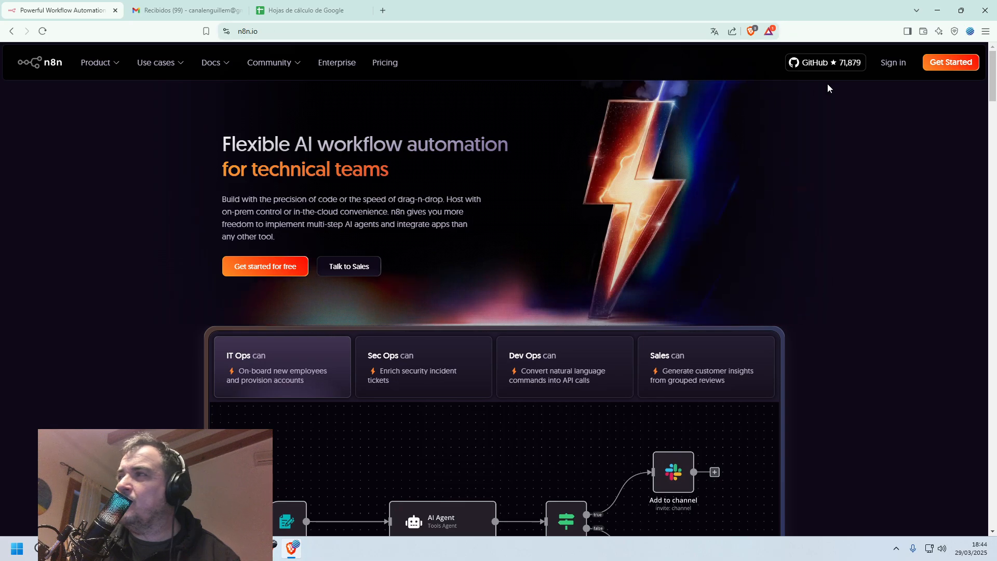
{"action": "left_click", "coordinate": [937, 69]}
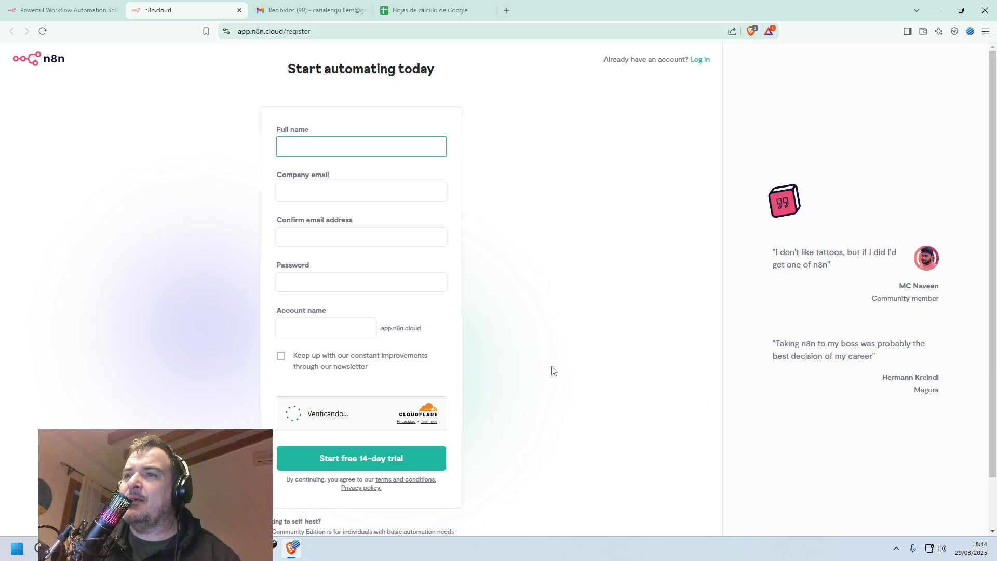
{"action": "scroll", "coordinate": [554, 371], "scroll_direction": "down", "scroll_amount": 1}
{"action": "scroll", "coordinate": [555, 371], "scroll_direction": "down", "scroll_amount": 1}
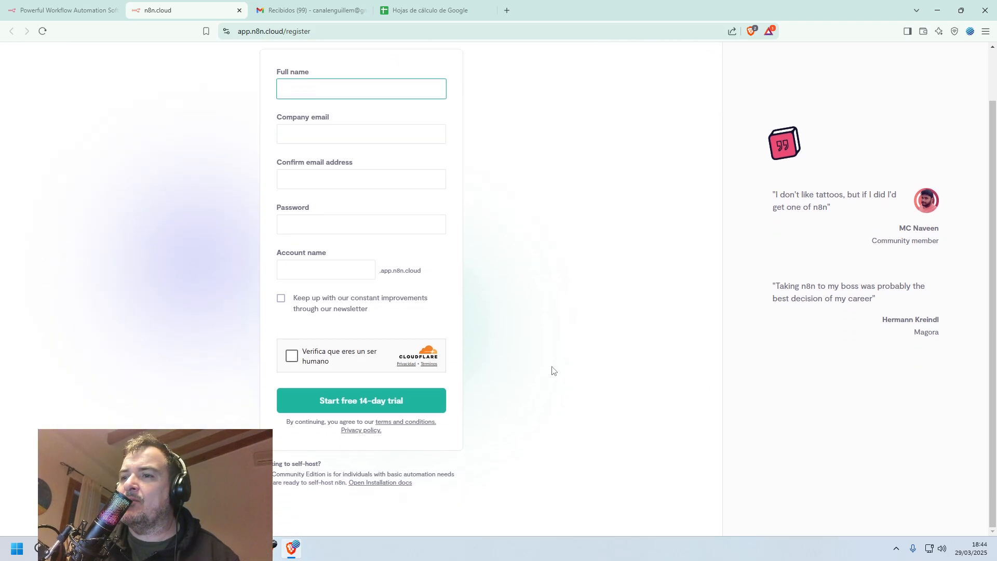
{"action": "scroll", "coordinate": [554, 372], "scroll_direction": "up", "scroll_amount": 2}
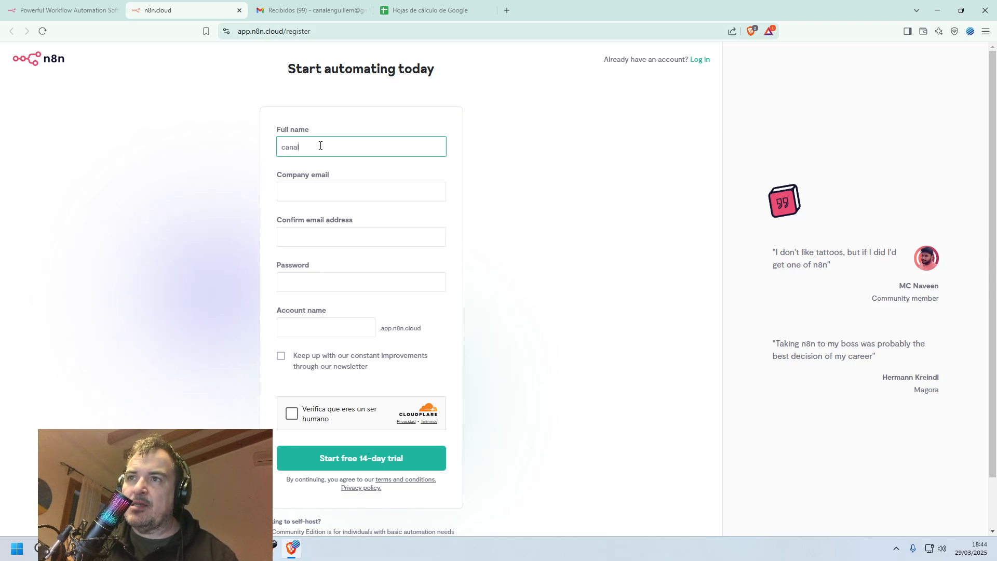
Fill in the full name and company e-mail in the n8n registration form.
{"action": "key", "text": "Tab"}
{"action": "type", "text": "ca"}
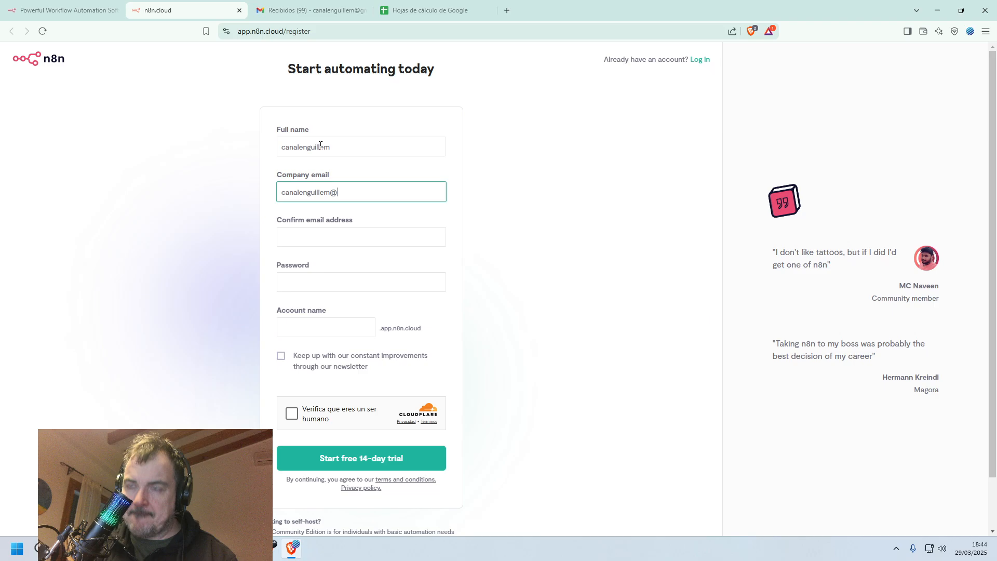
{"action": "type", "text": "com"}
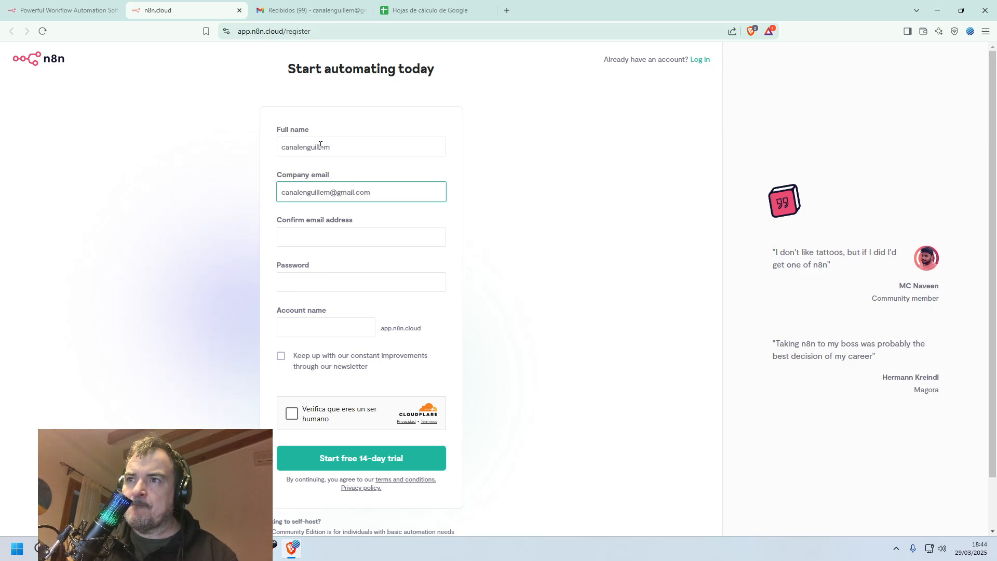
{"action": "key", "text": "ctrl+a"}
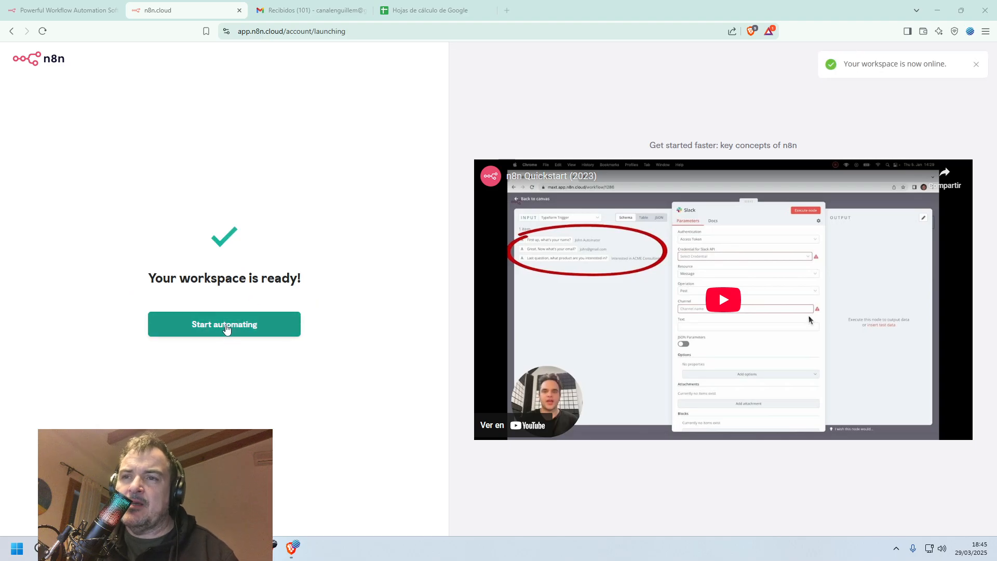
Create a workflow from scratch in the new workspace and add an On form submission trigger.
{"action": "left_click", "coordinate": [226, 329]}
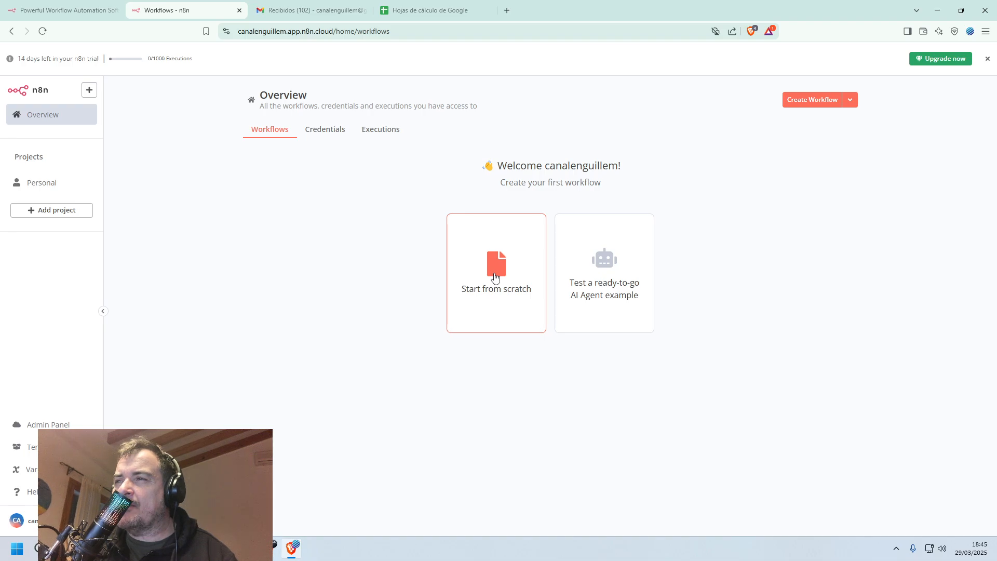
{"action": "left_click", "coordinate": [495, 277]}
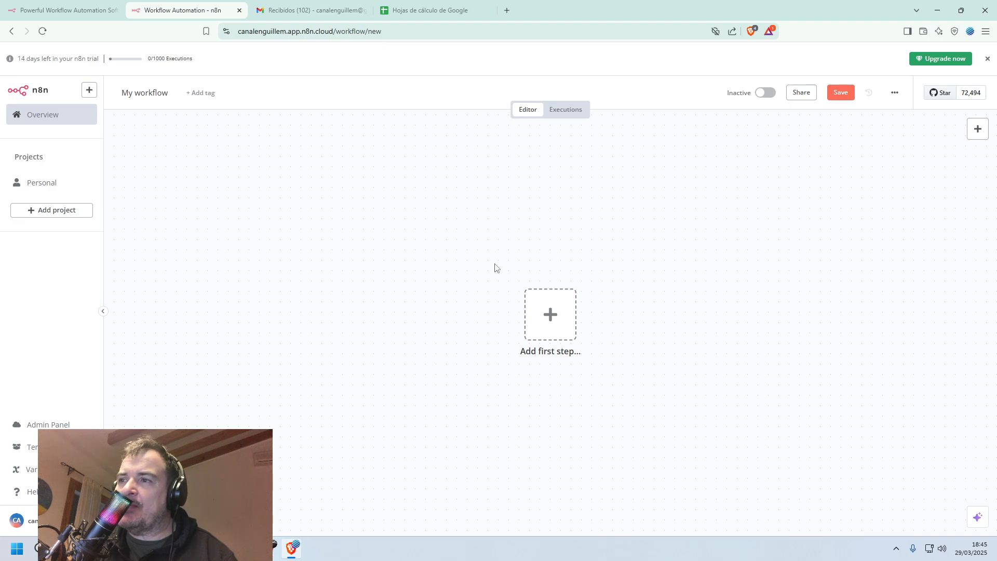
{"action": "left_click", "coordinate": [553, 314]}
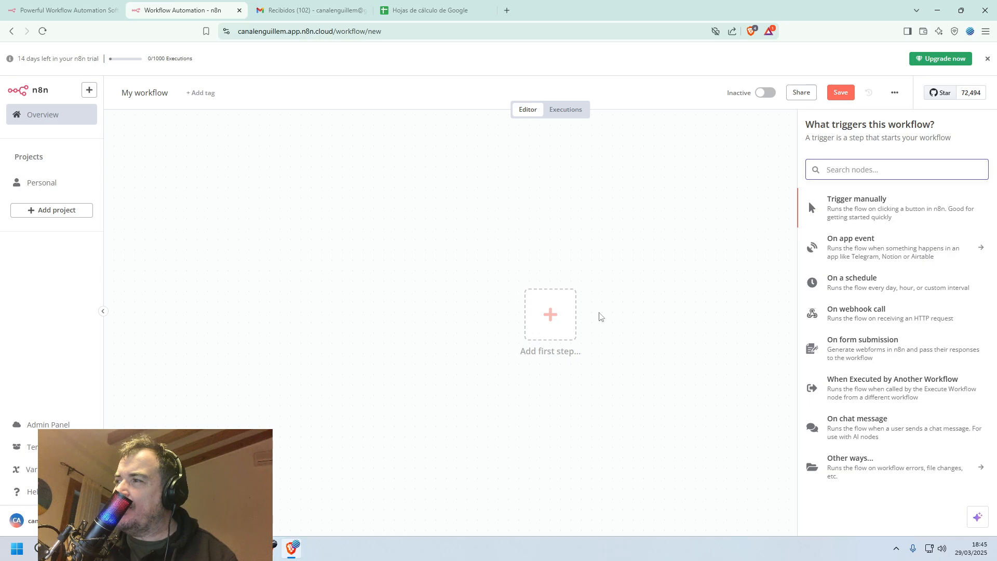
{"action": "left_click", "coordinate": [852, 348]}
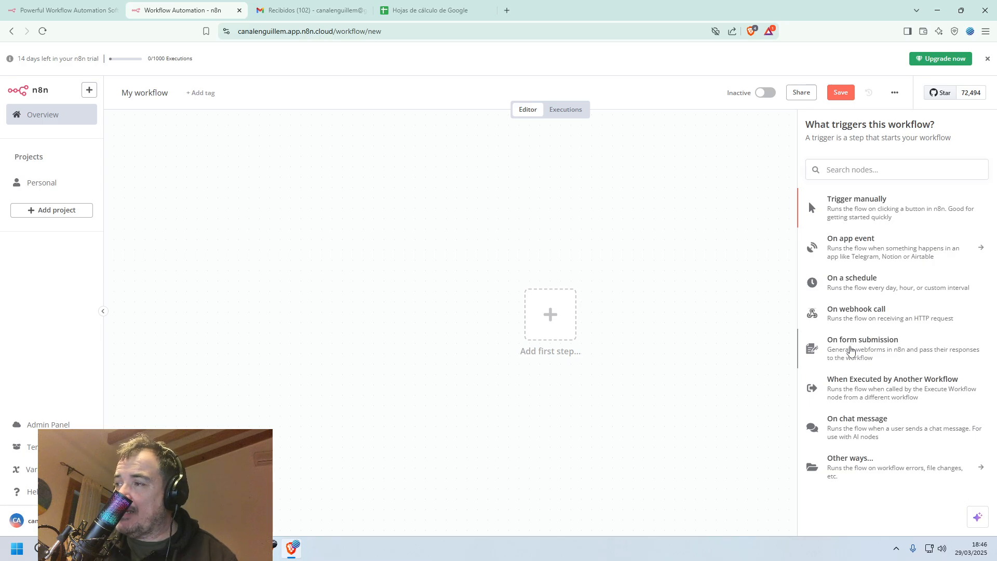
{"action": "left_click", "coordinate": [851, 352]}
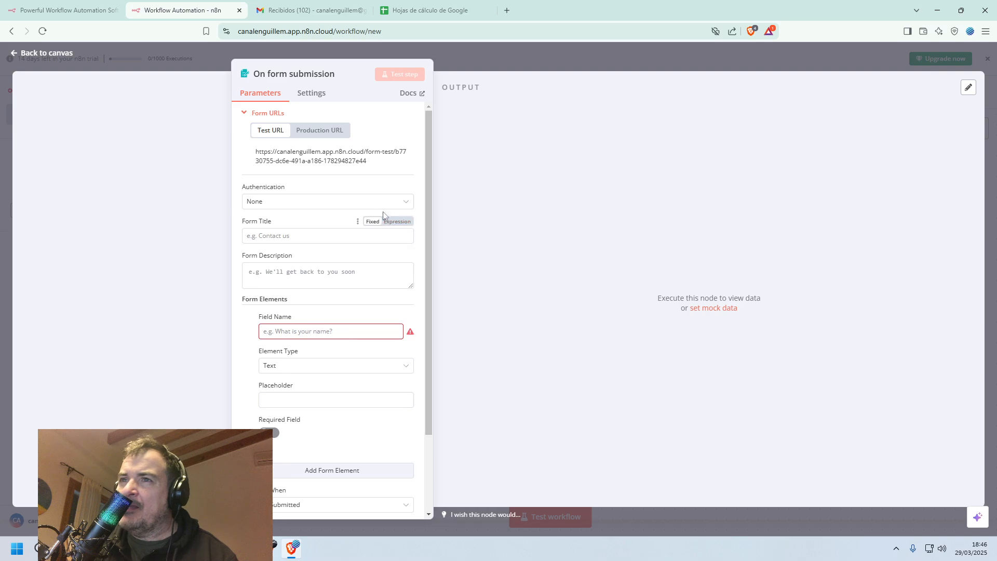
Set the form title to "Entra en la comunidad" and the form description to "introduce tus dato".
{"action": "left_click", "coordinate": [320, 240]}
{"action": "type", "text": "Ent"}
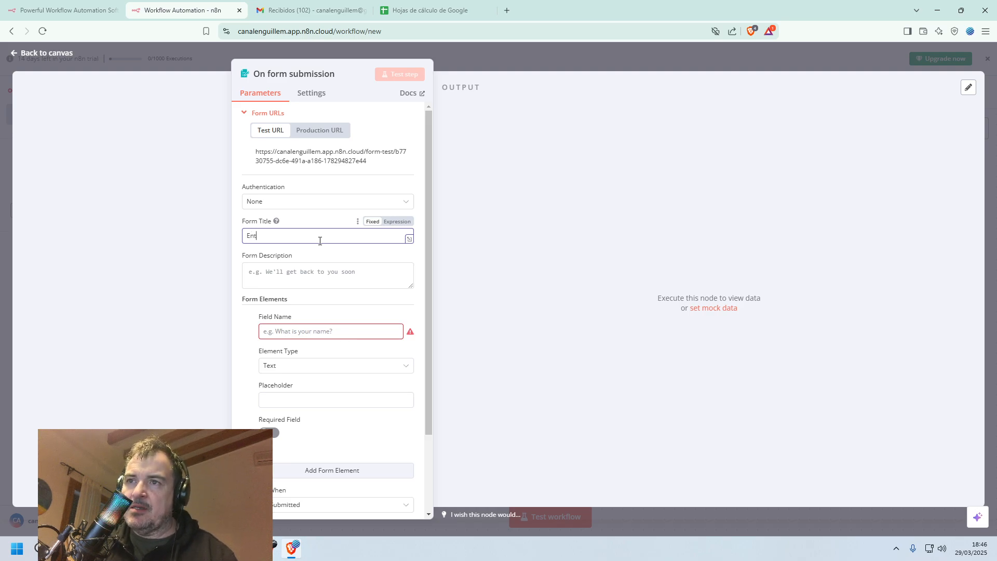
{"action": "type", "text": "ra en la comunidad"}
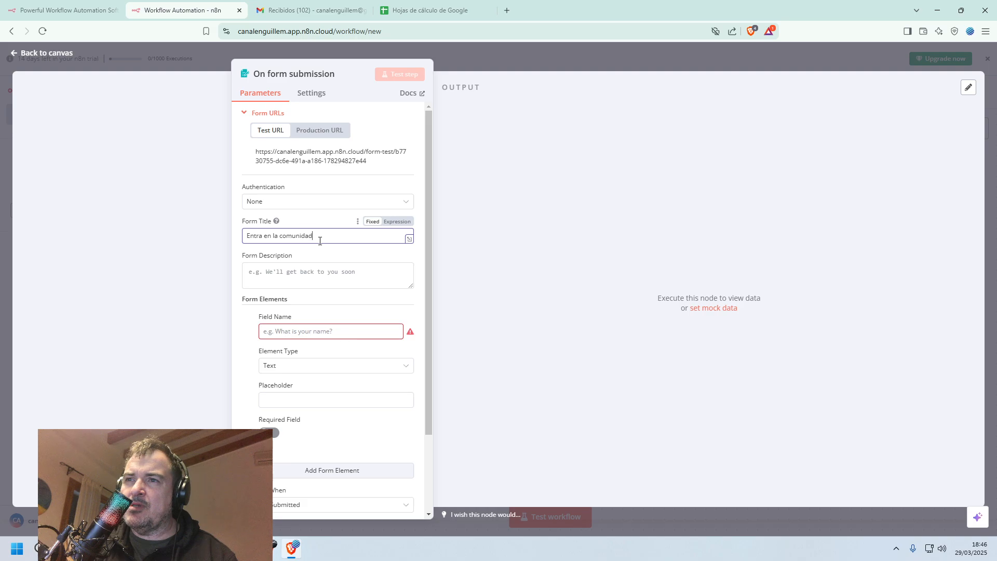
{"action": "key", "text": "Tab"}
{"action": "key", "text": "Tab"}
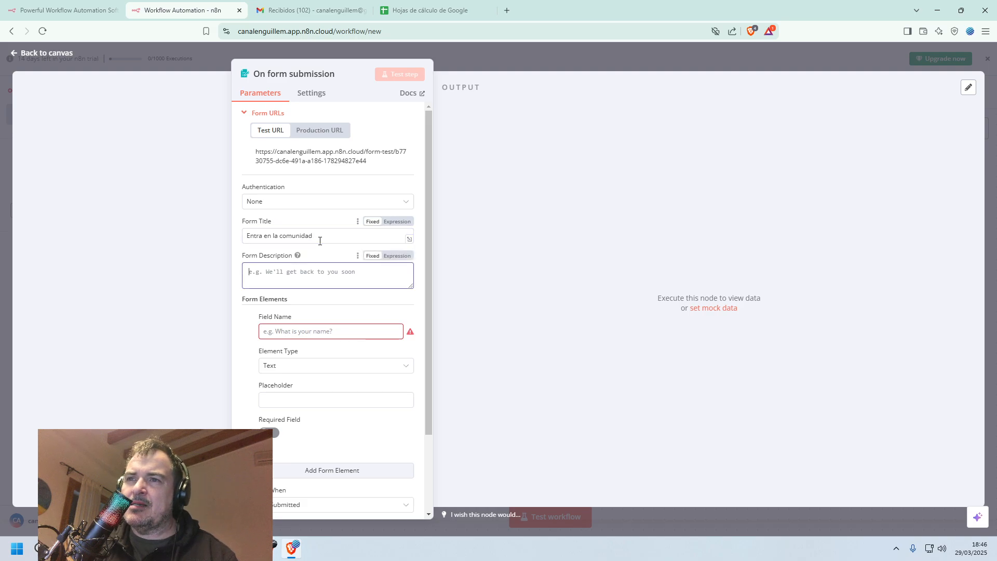
{"action": "type", "text": "introd"}
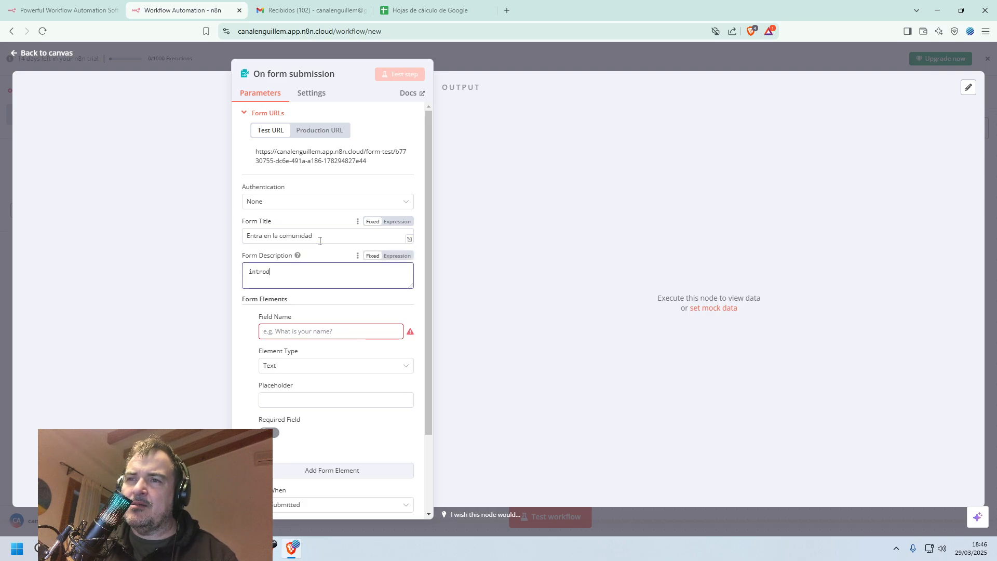
{"action": "type", "text": "uce tus dat"}
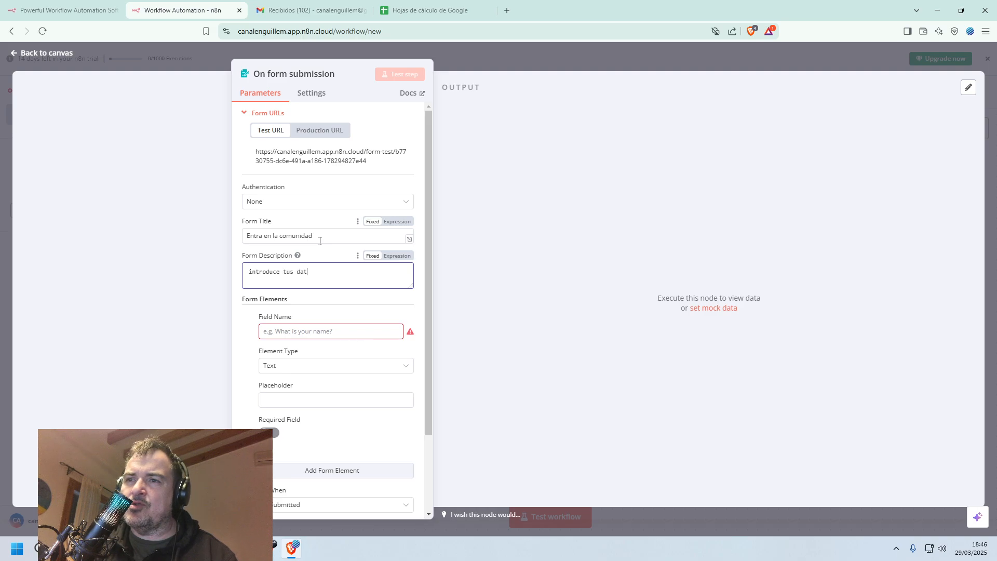
{"action": "type", "text": "o"}
{"action": "key", "text": "Tab"}
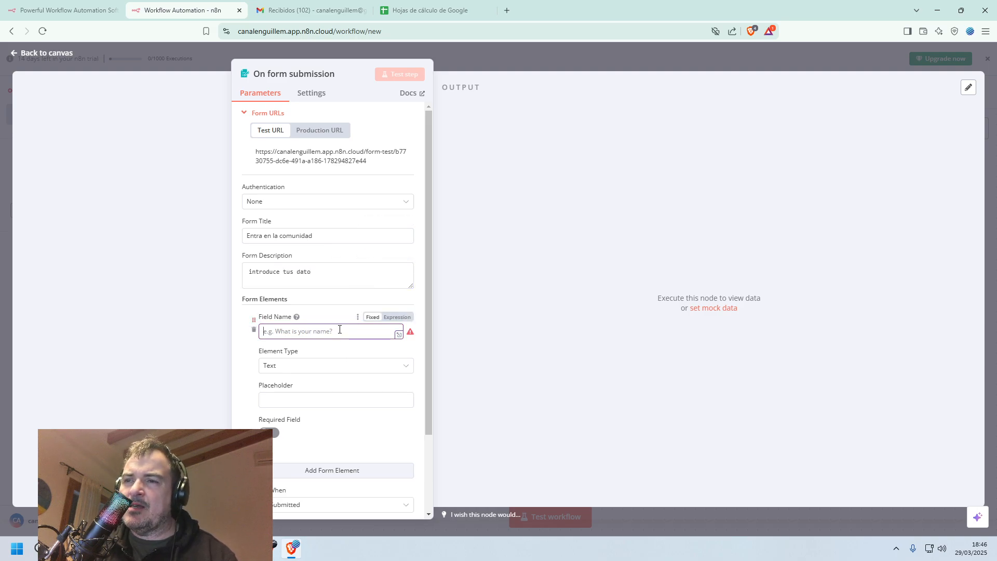
Define the first form element as a required field named "nombre" with the placeholder "introduce tu nombre".
{"action": "left_click", "coordinate": [340, 331]}
{"action": "type", "text": "nombre"}
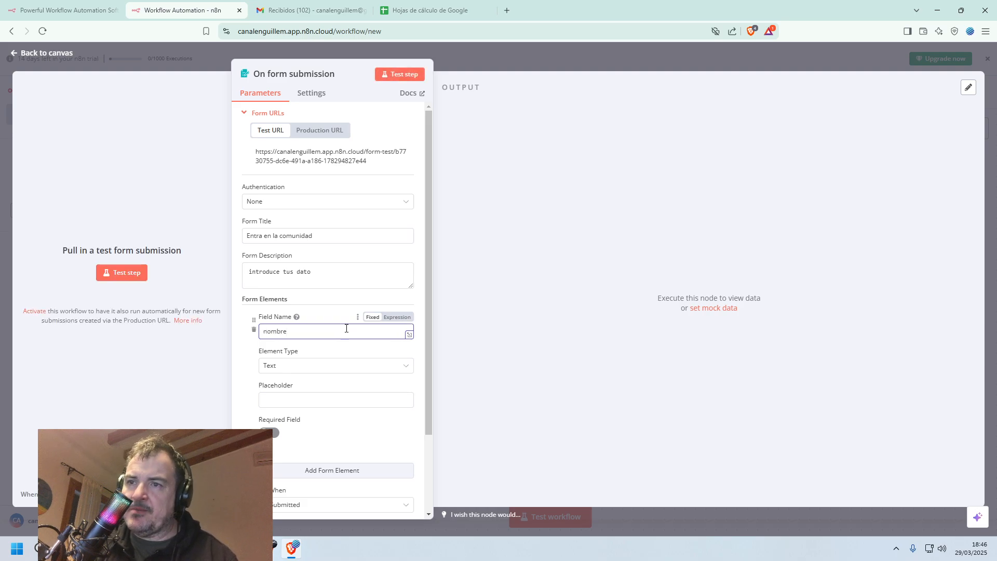
{"action": "left_click", "coordinate": [322, 398]}
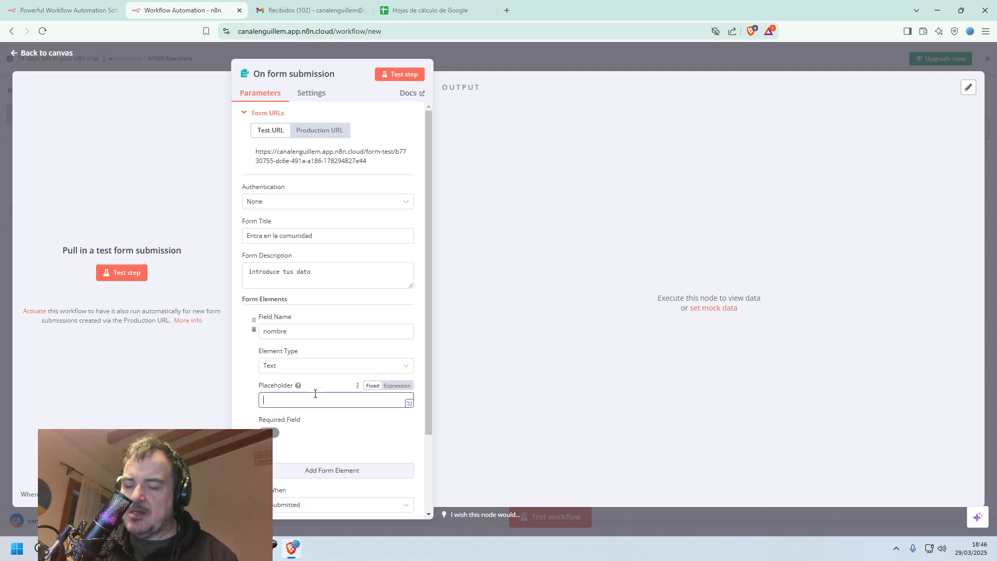
{"action": "type", "text": "intro"}
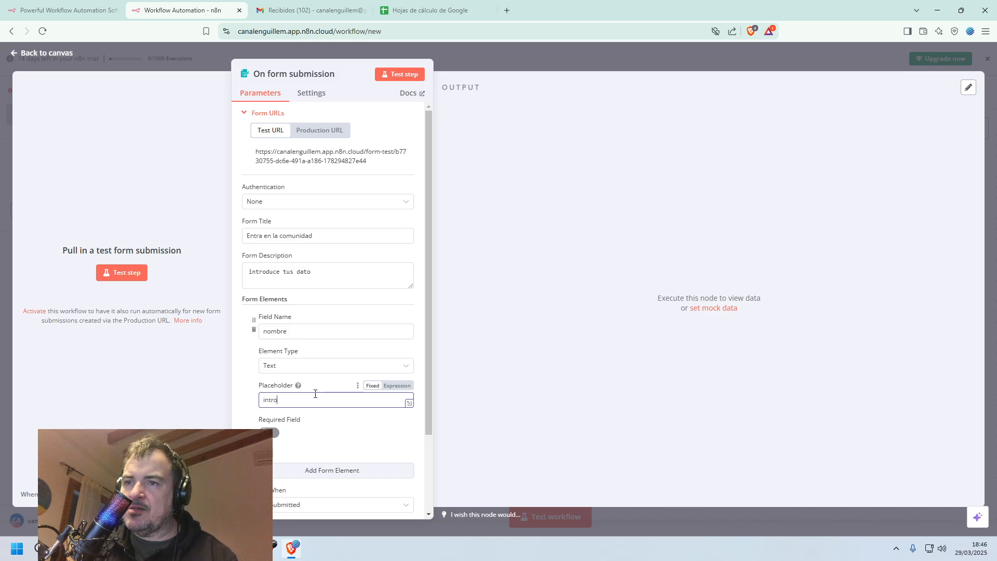
{"action": "type", "text": "duce tu nombre"}
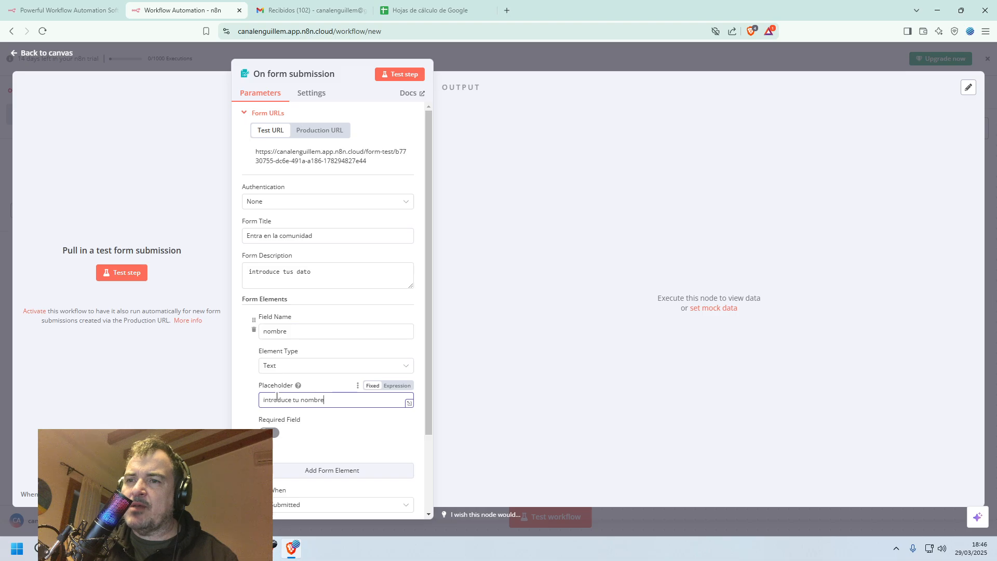
{"action": "left_click", "coordinate": [269, 433]}
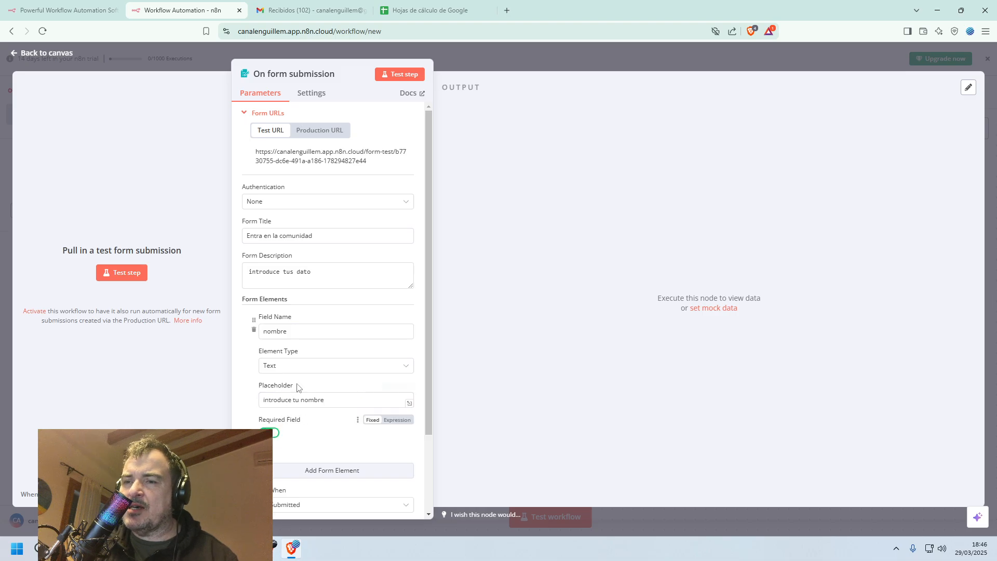
Add a second form element named "edad" and set its element type to Number.
{"action": "scroll", "coordinate": [312, 364], "scroll_direction": "down", "scroll_amount": 3}
{"action": "left_click", "coordinate": [337, 376]}
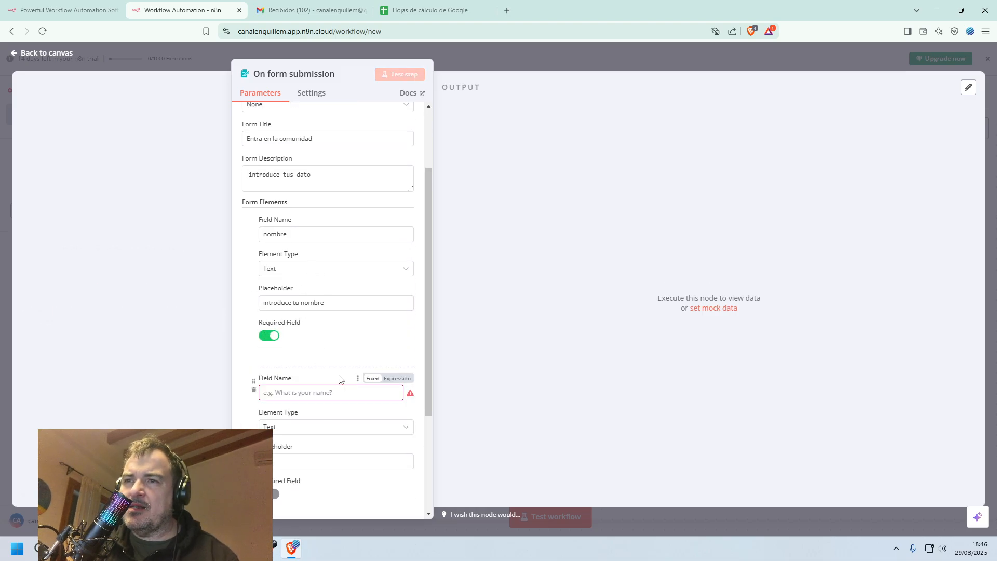
{"action": "type", "text": "eda"}
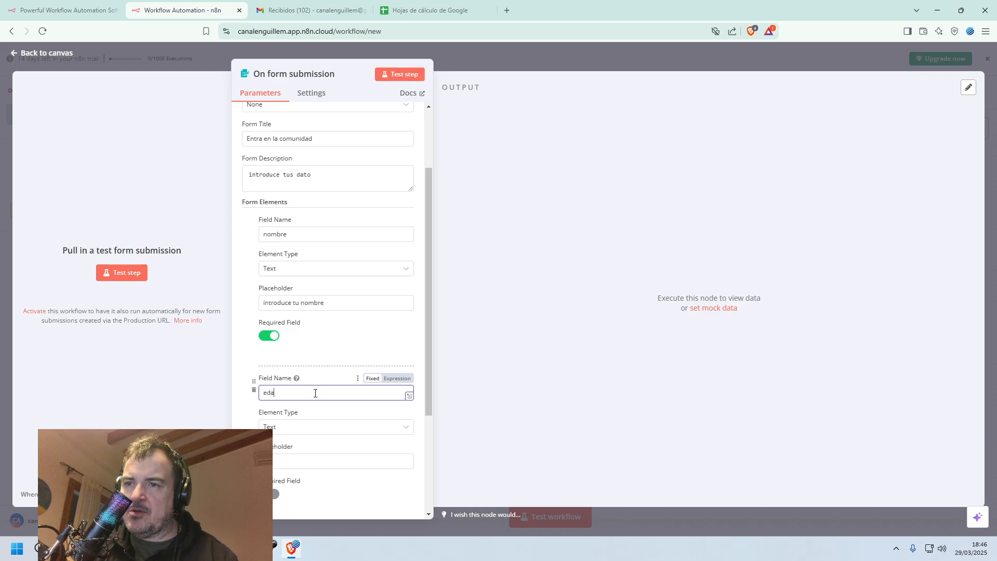
{"action": "type", "text": "d"}
{"action": "left_click", "coordinate": [390, 427]}
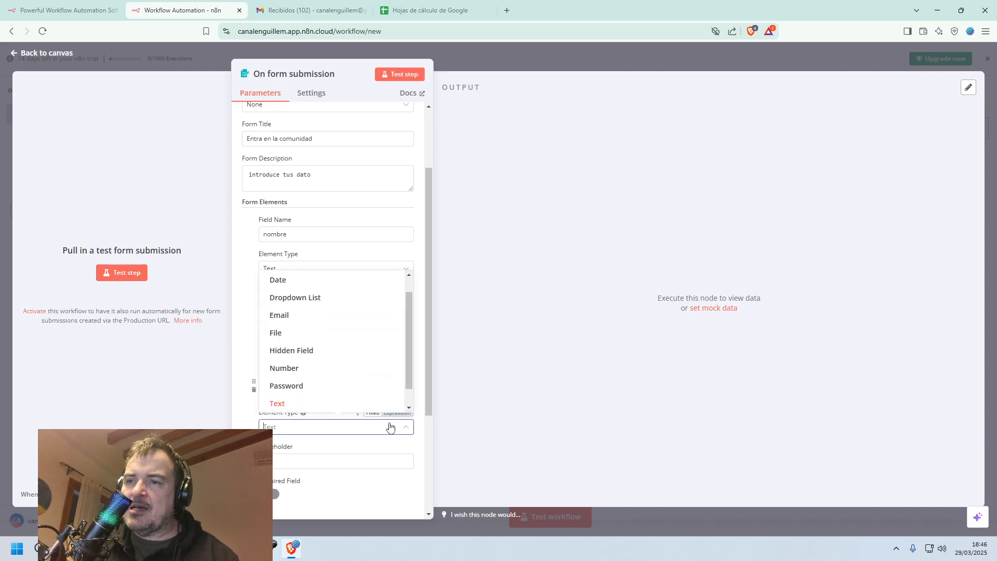
{"action": "left_click", "coordinate": [321, 372]}
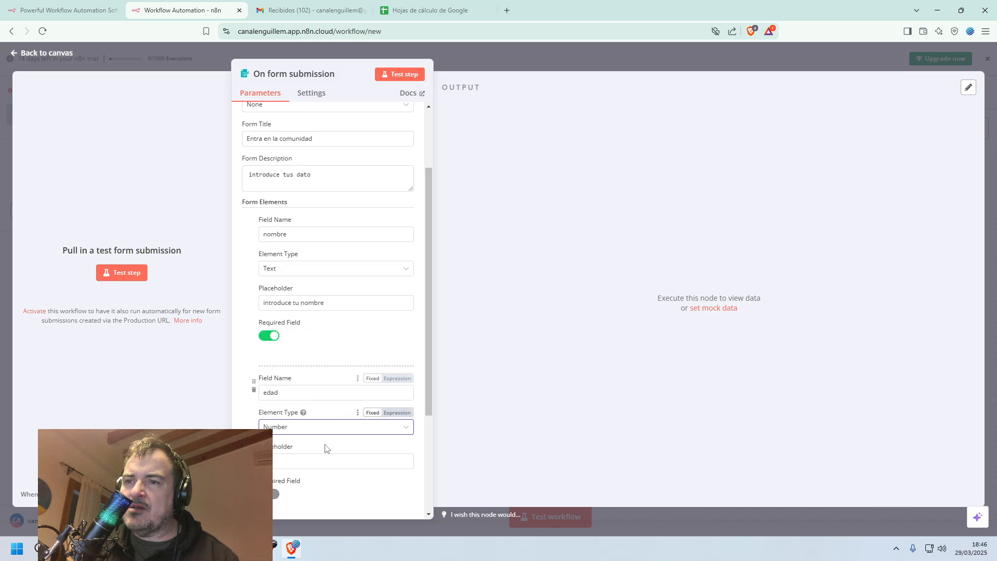
Make the "edad" field required and add a third form element named "sexo" with the Dropdown List element type.
{"action": "left_click", "coordinate": [275, 494]}
{"action": "scroll", "coordinate": [305, 426], "scroll_direction": "down", "scroll_amount": 3}
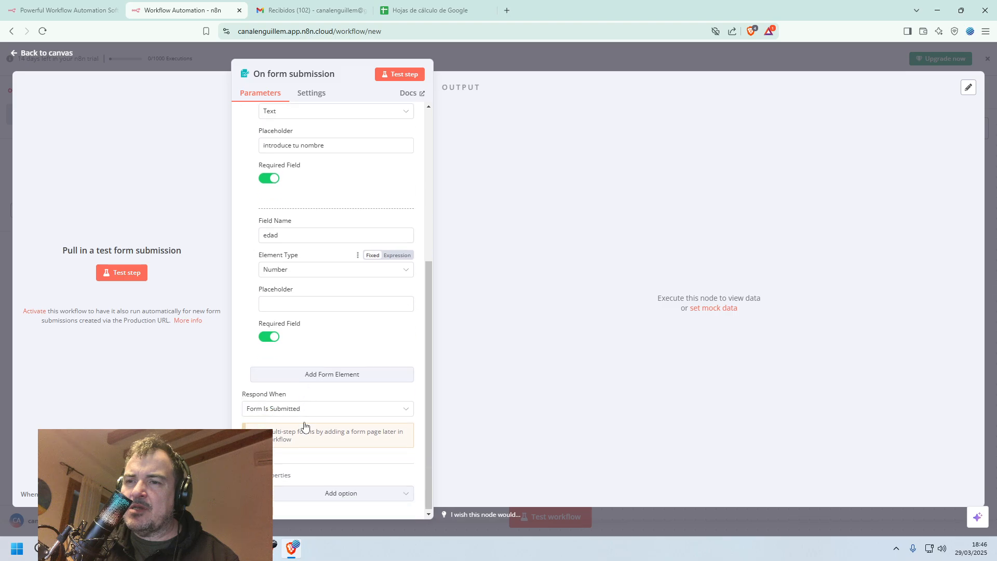
{"action": "left_click", "coordinate": [315, 373]}
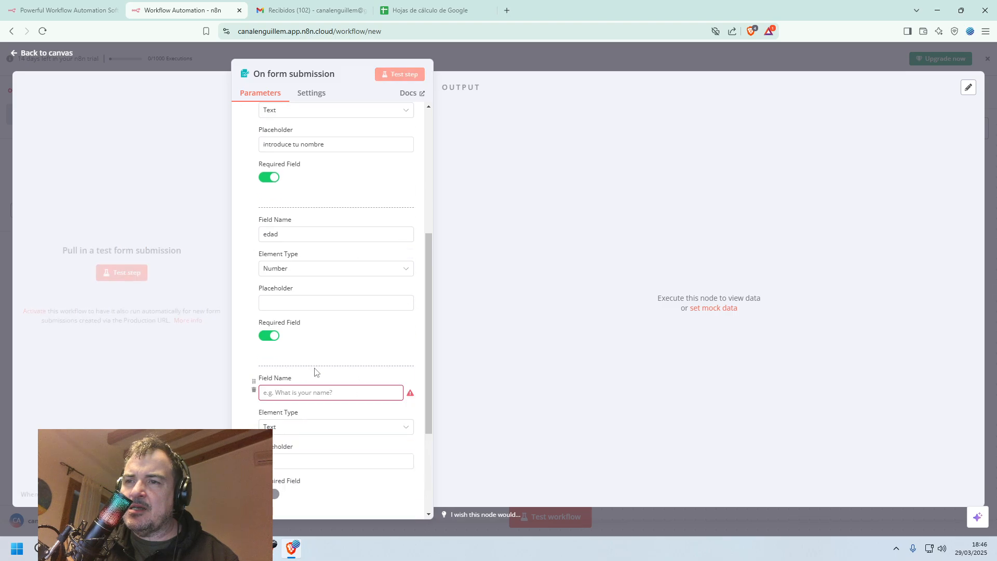
{"action": "left_click", "coordinate": [331, 391]}
{"action": "type", "text": "sex"}
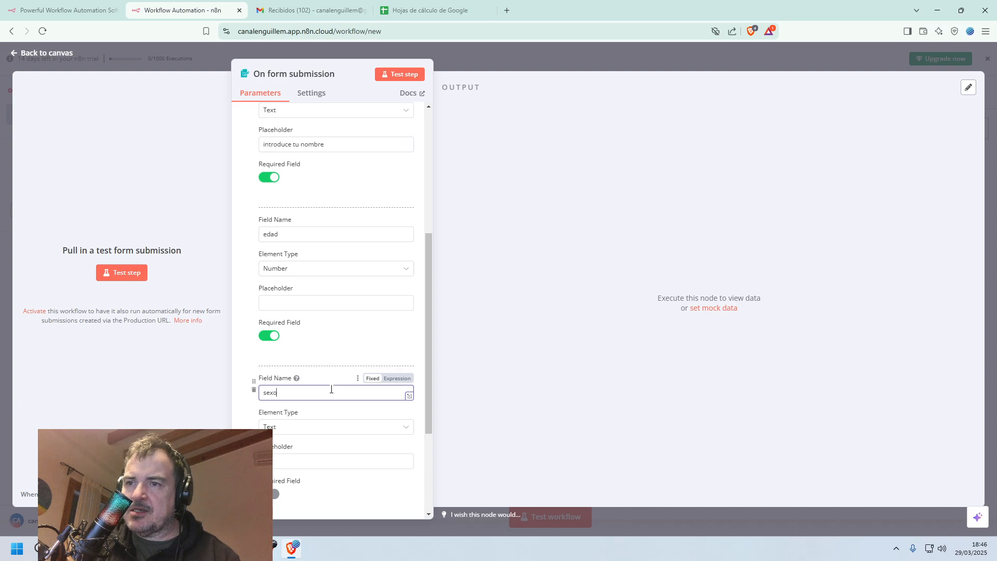
{"action": "type", "text": "o"}
{"action": "left_click", "coordinate": [400, 427]}
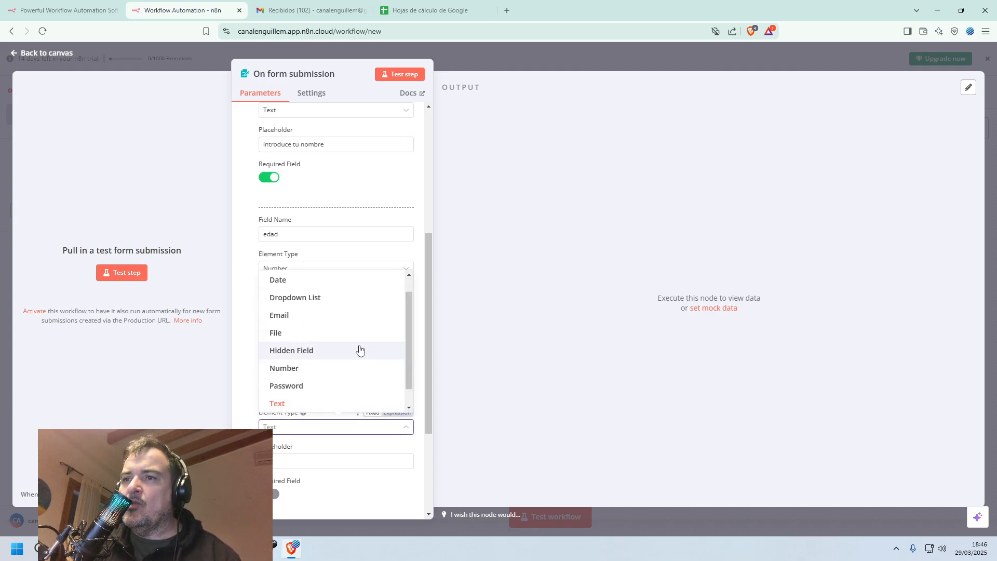
{"action": "scroll", "coordinate": [331, 350], "scroll_direction": "up", "scroll_amount": 1}
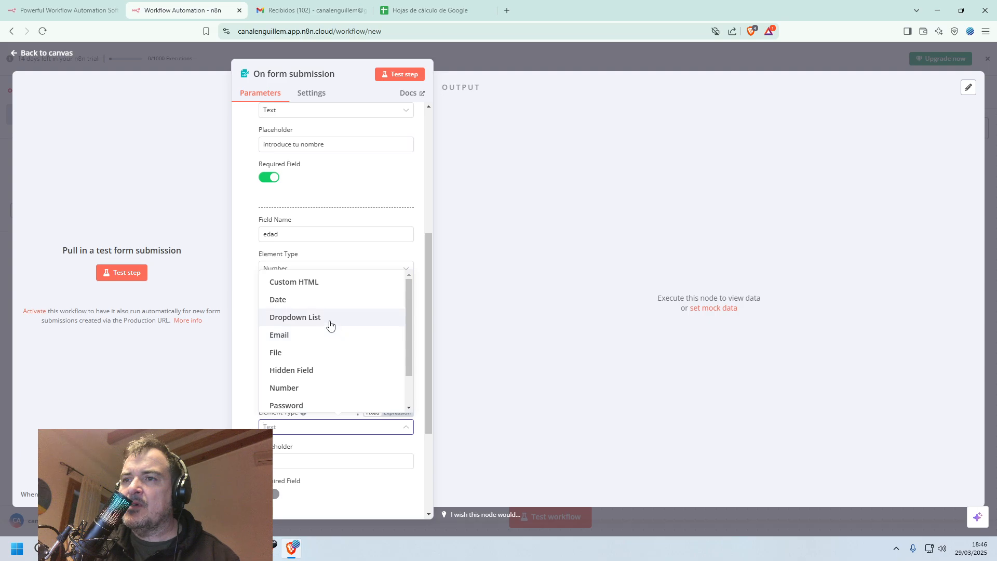
{"action": "left_click", "coordinate": [331, 322]}
Give the "sexo" dropdown the field options "Hombre" and "Mujer" and make it a required field.
{"action": "scroll", "coordinate": [323, 415], "scroll_direction": "down", "scroll_amount": 1}
{"action": "left_click", "coordinate": [323, 424]}
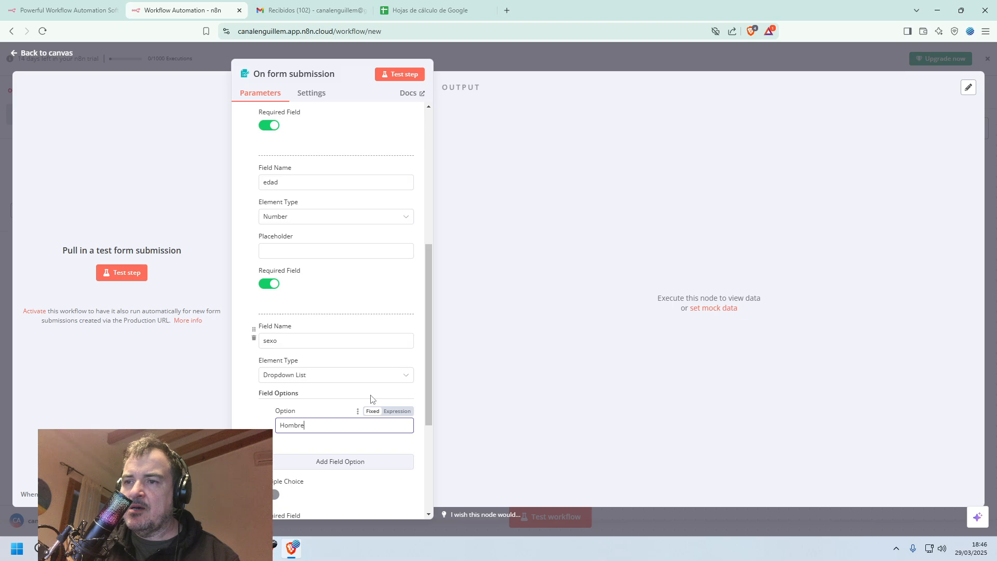
{"action": "type", "text": "Hombre"}
{"action": "left_click", "coordinate": [341, 462]}
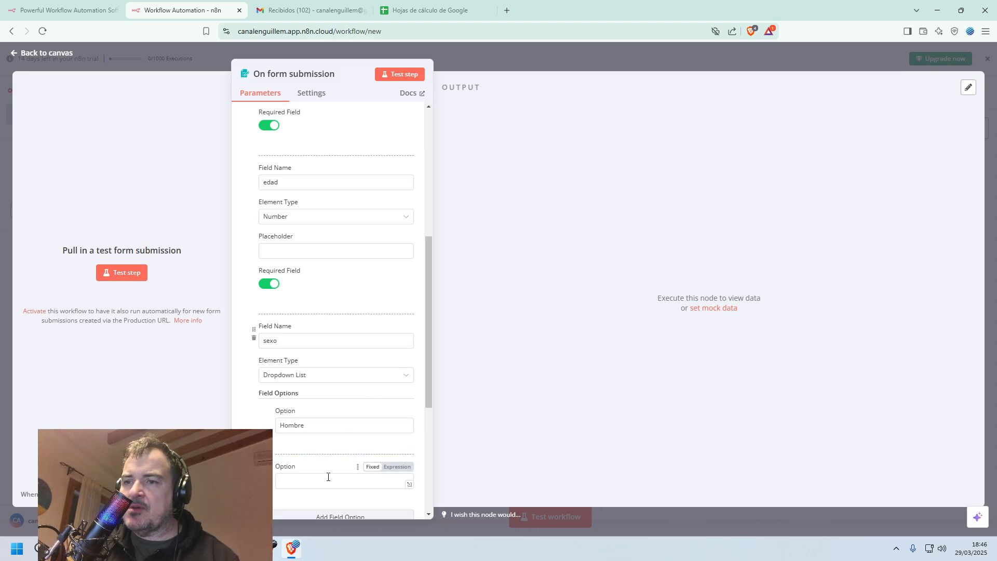
{"action": "type", "text": "Mujer"}
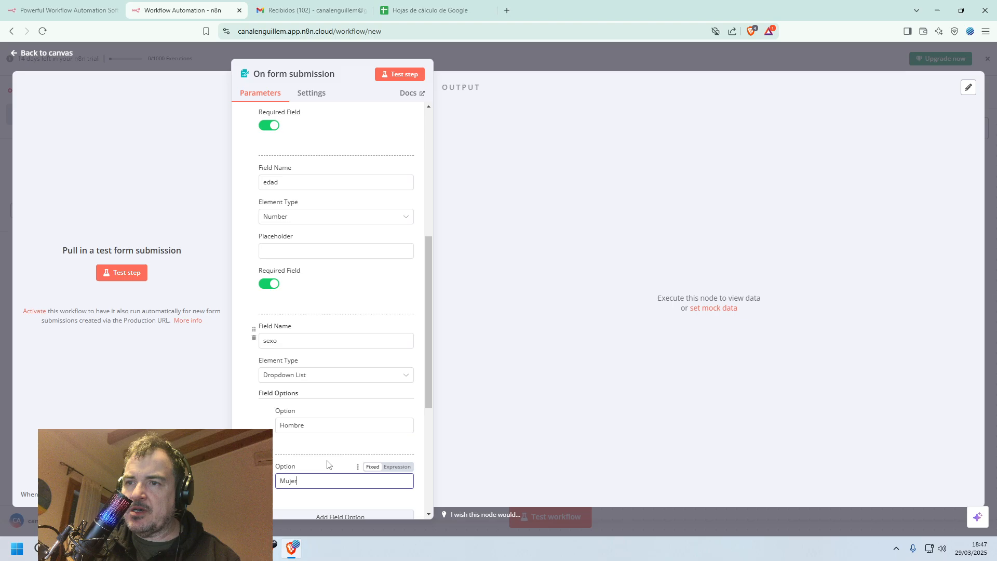
{"action": "scroll", "coordinate": [312, 327], "scroll_direction": "down", "scroll_amount": 2}
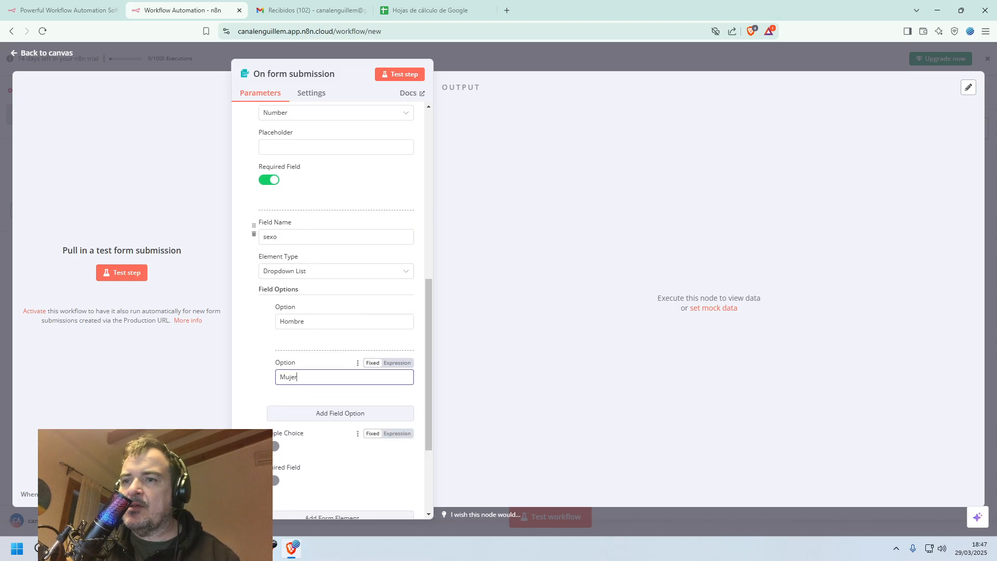
{"action": "scroll", "coordinate": [319, 410], "scroll_direction": "down", "scroll_amount": 2}
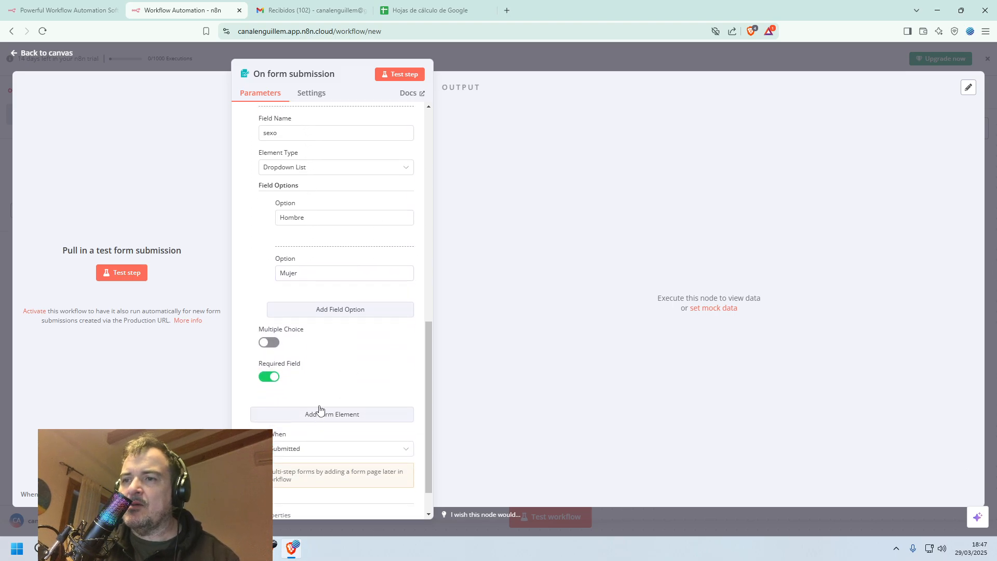
{"action": "scroll", "coordinate": [347, 317], "scroll_direction": "up", "scroll_amount": 4}
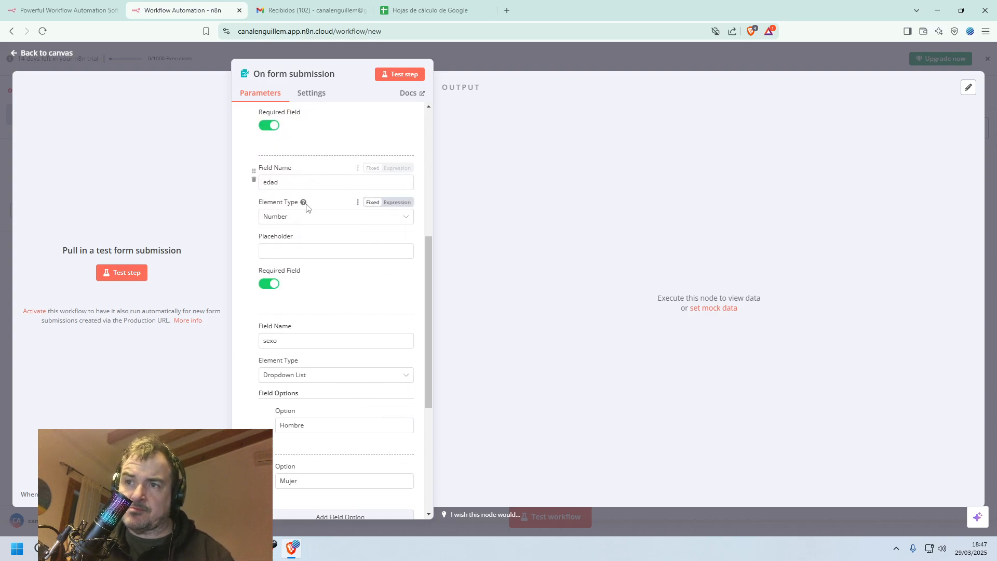
{"action": "scroll", "coordinate": [330, 372], "scroll_direction": "down", "scroll_amount": 2}
{"action": "scroll", "coordinate": [334, 357], "scroll_direction": "down", "scroll_amount": 1}
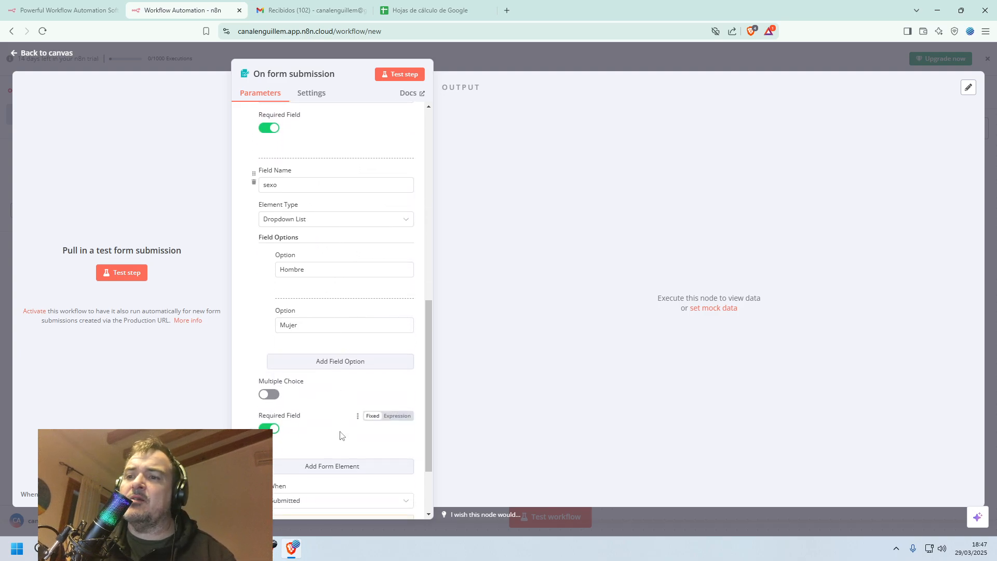
{"action": "scroll", "coordinate": [344, 462], "scroll_direction": "down", "scroll_amount": 2}
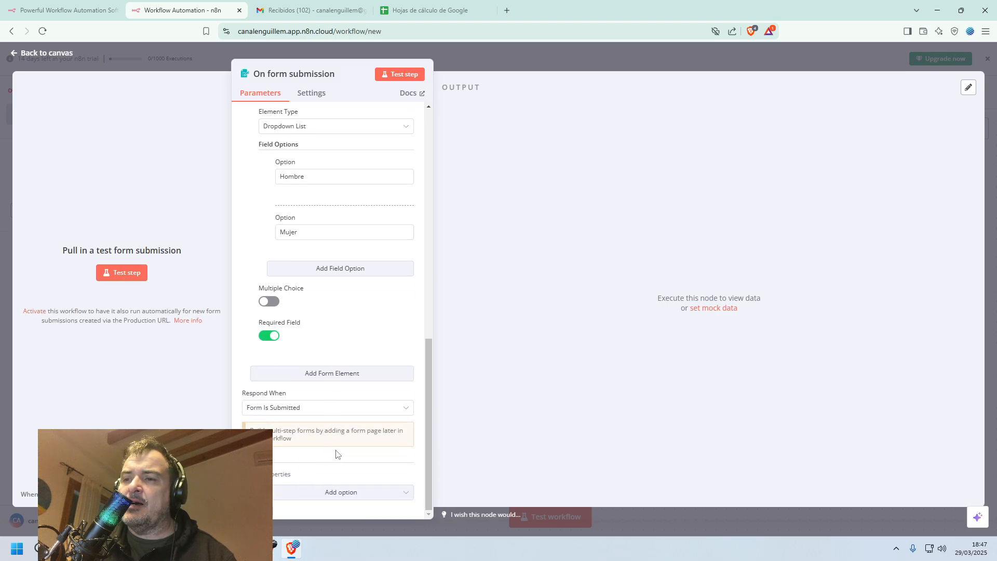
Test the form trigger by submitting the form with a first name, edad 50 and sexo Hombre, and return to the canvas.
{"action": "left_click", "coordinate": [405, 75]}
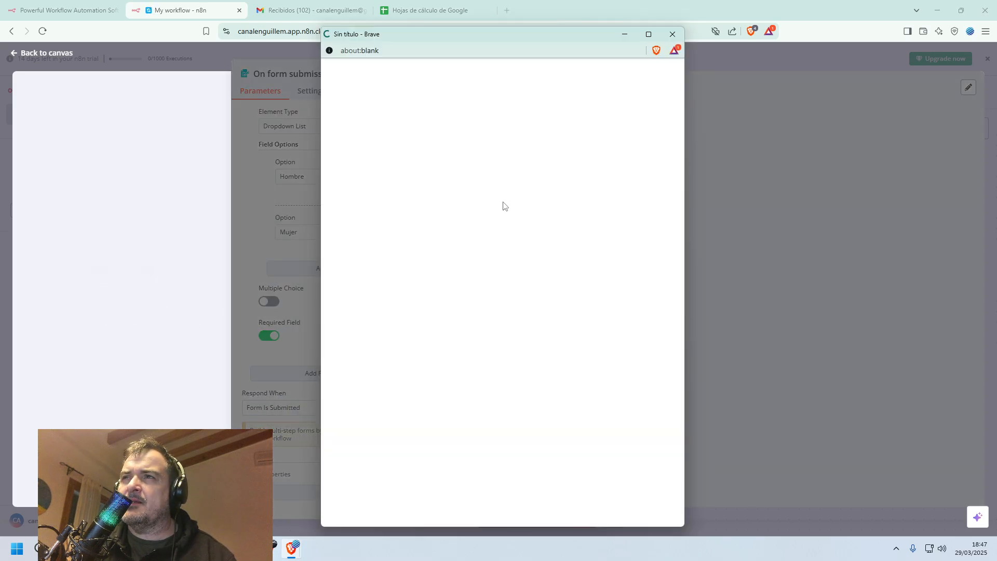
{"action": "left_click", "coordinate": [426, 181]}
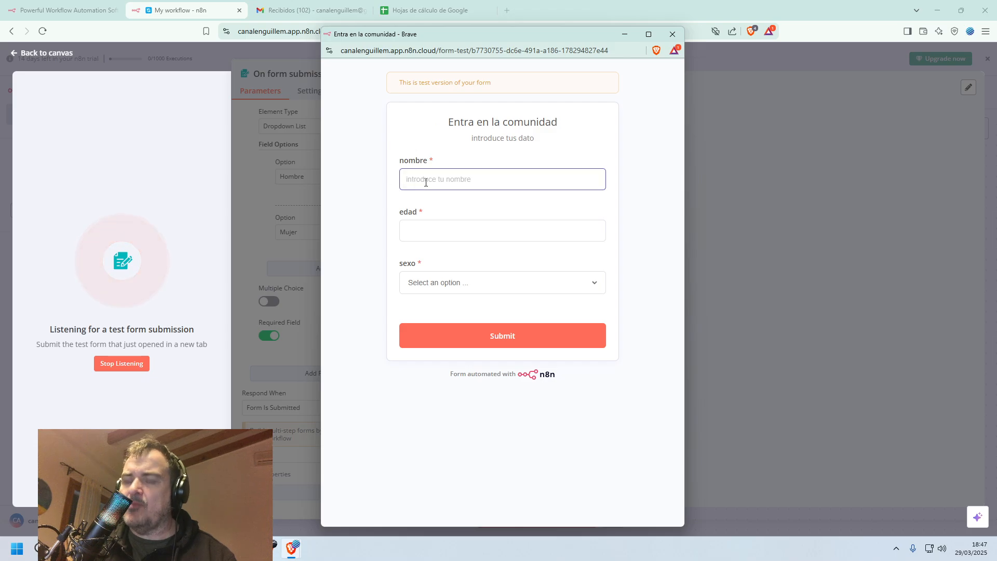
{"action": "type", "text": "guillem"}
{"action": "key", "text": "Tab"}
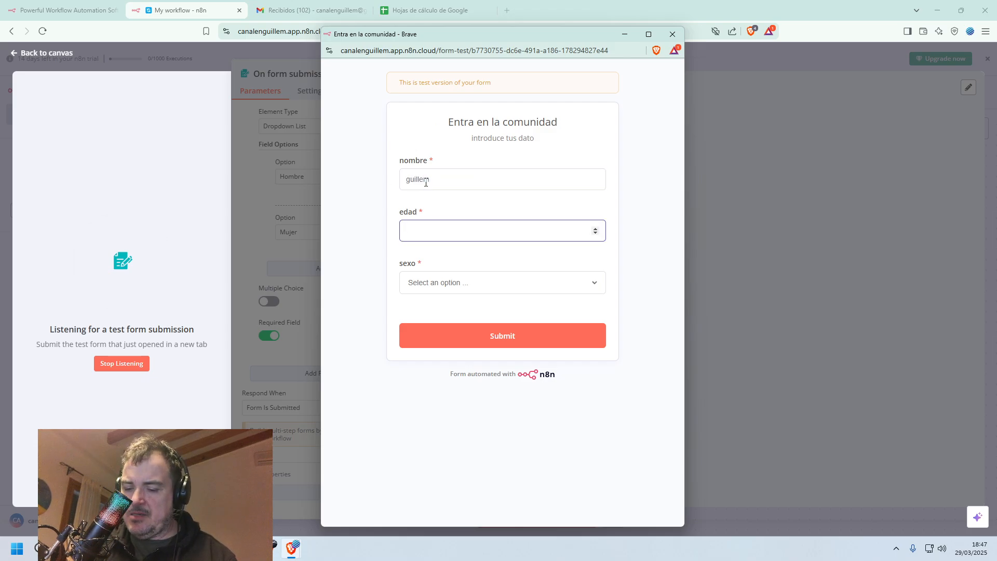
{"action": "type", "text": "50"}
{"action": "key", "text": "Tab"}
{"action": "left_click", "coordinate": [524, 285]}
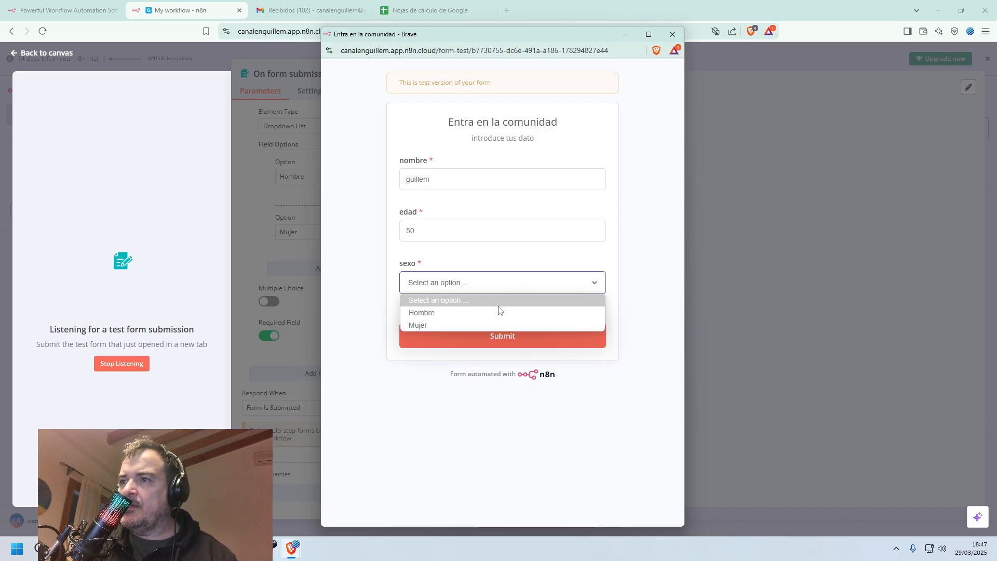
{"action": "left_click", "coordinate": [498, 313]}
{"action": "left_click", "coordinate": [499, 336]}
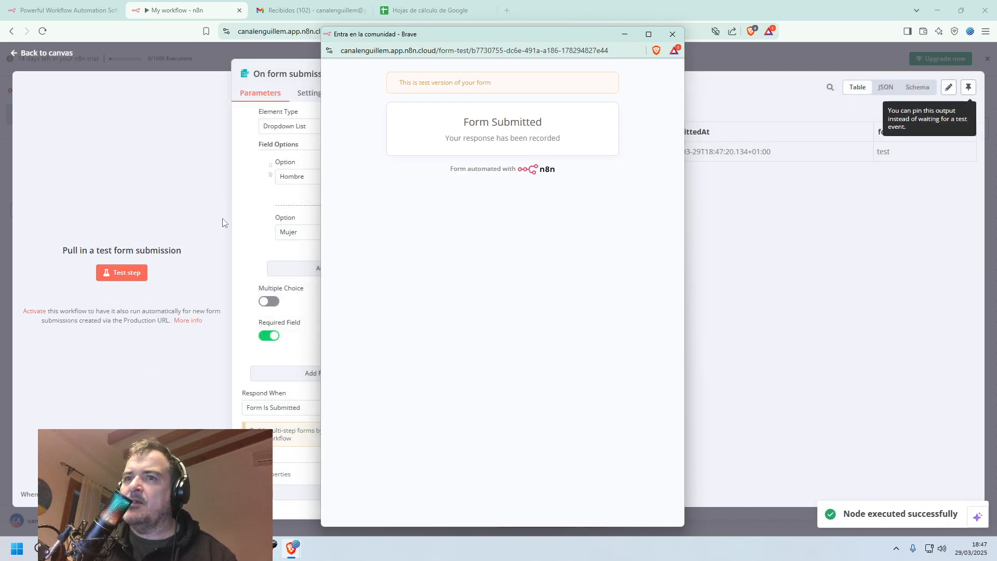
{"action": "left_click", "coordinate": [42, 57]}
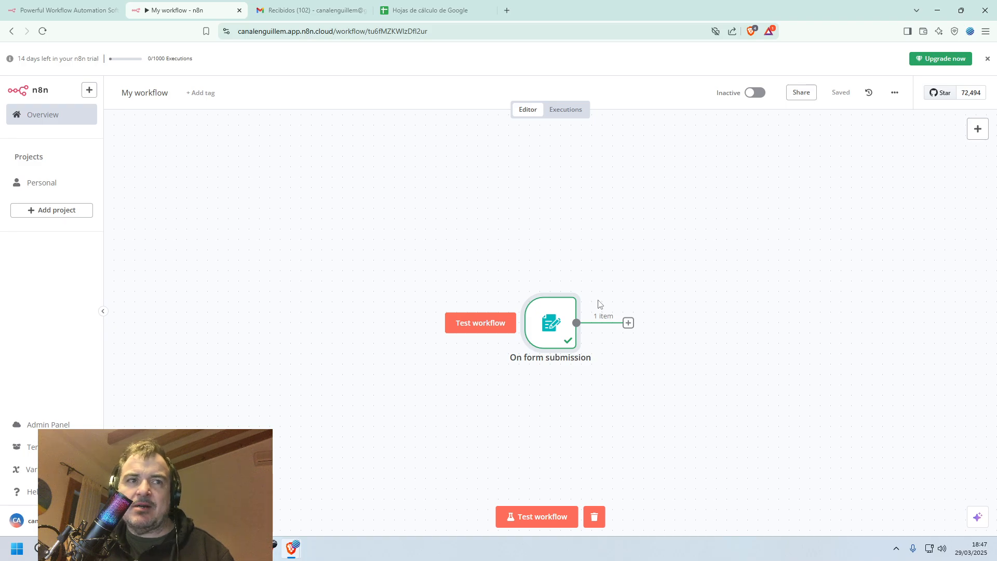
Add a Wait node after the form trigger with a wait amount of 2 seconds and test it.
{"action": "left_click", "coordinate": [629, 323]}
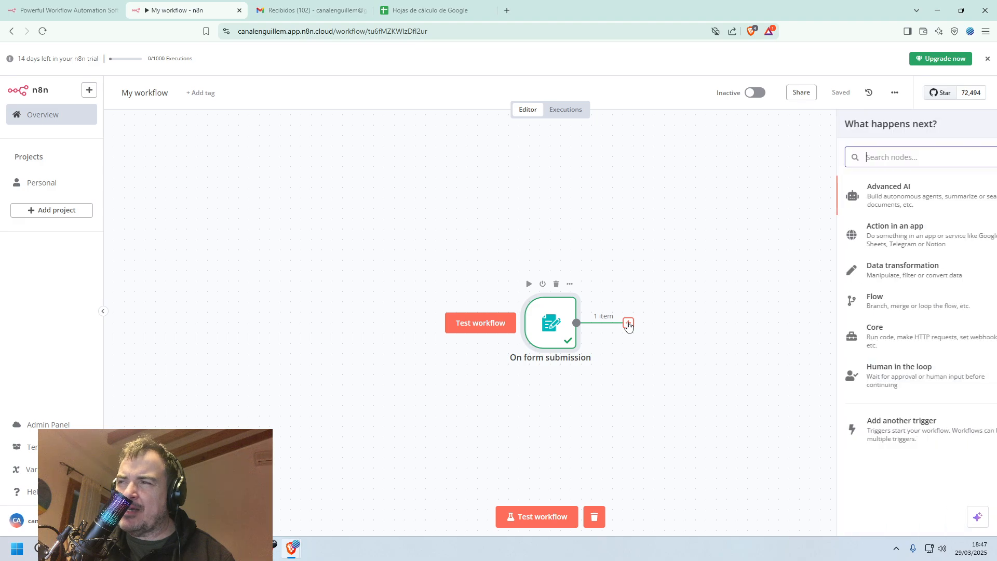
{"action": "left_click", "coordinate": [864, 300]}
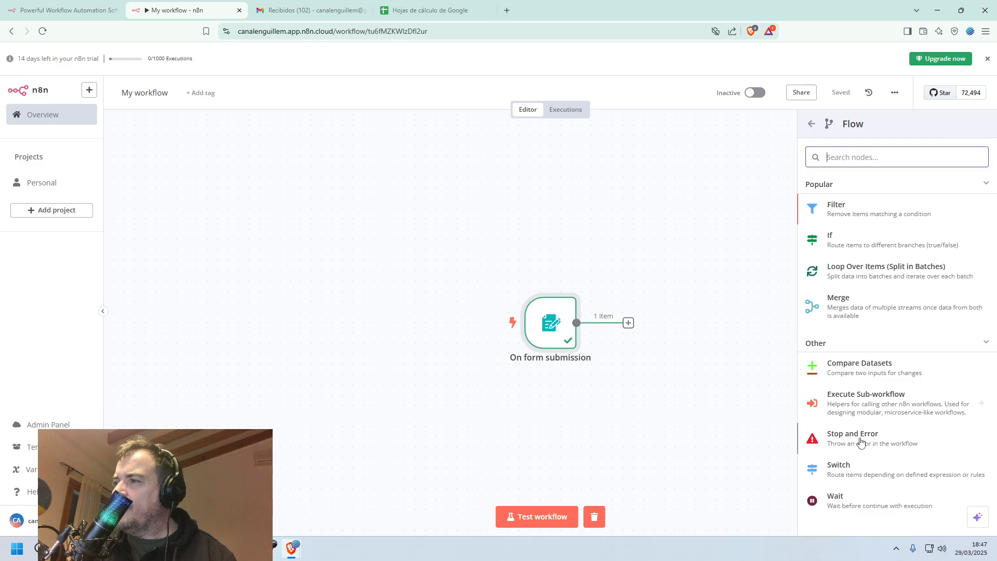
{"action": "left_click", "coordinate": [852, 500]}
{"action": "double_click", "coordinate": [487, 163]}
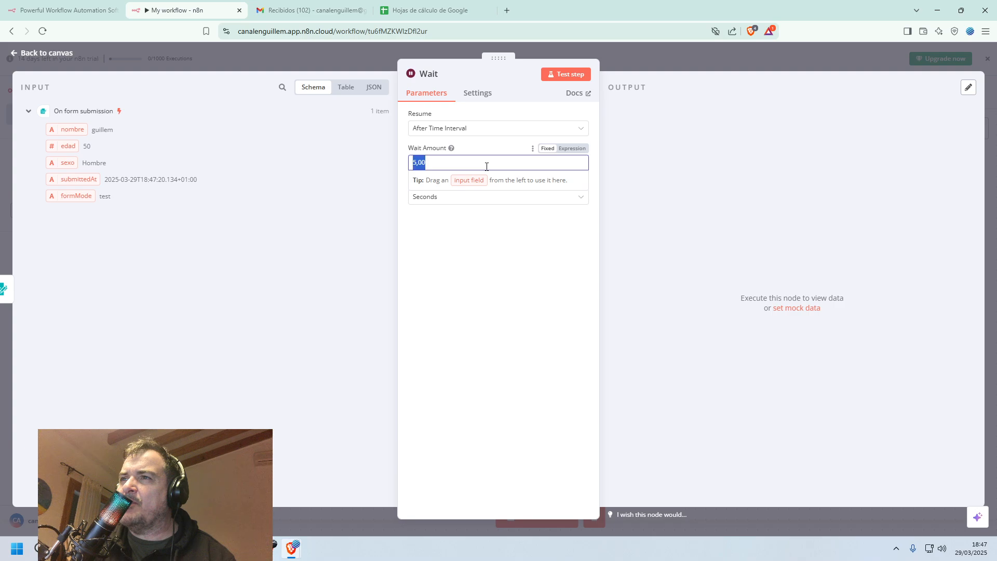
{"action": "type", "text": "2"}
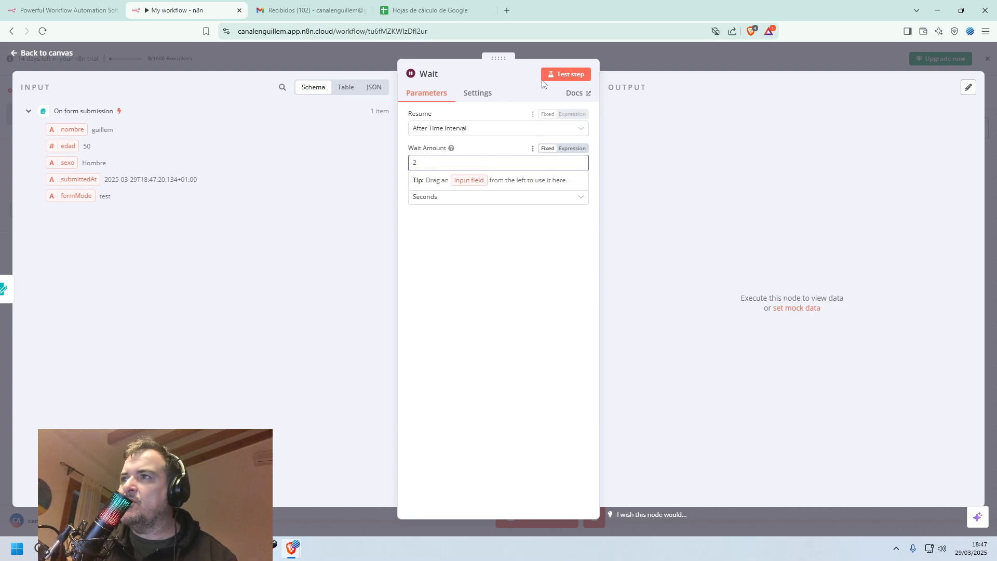
{"action": "left_click", "coordinate": [575, 76]}
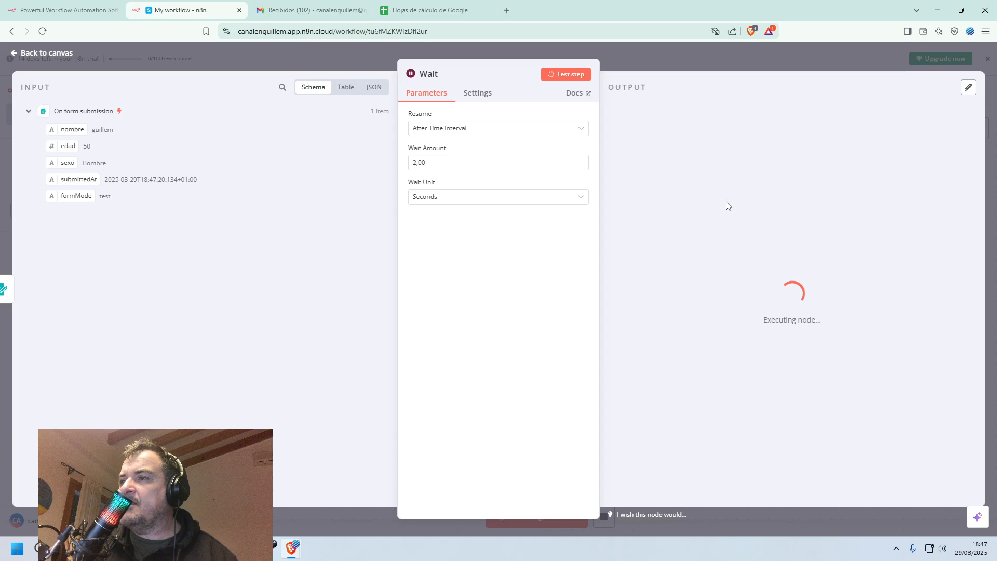
{"action": "left_click", "coordinate": [42, 54]}
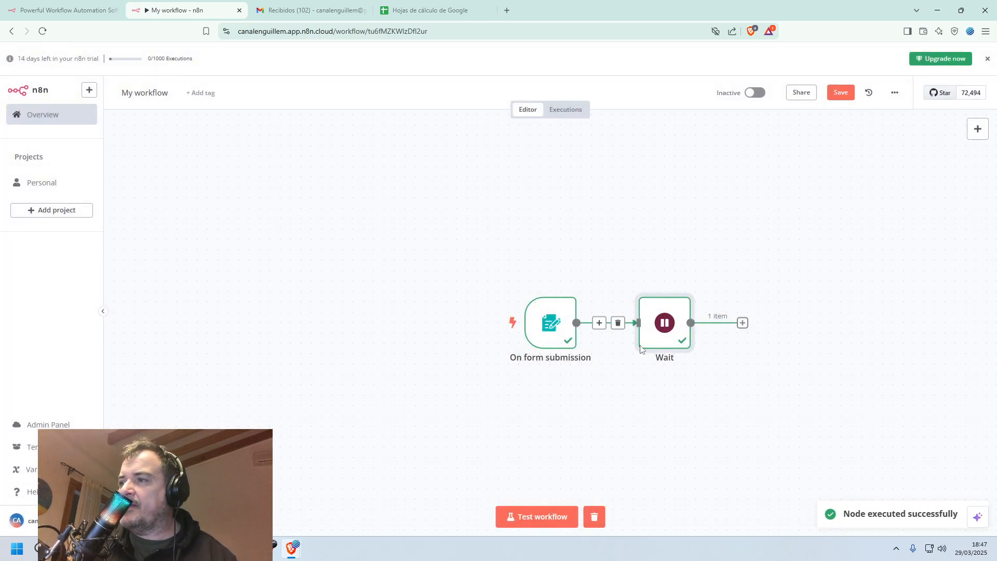
Add an If node after the Wait node.
{"action": "left_click", "coordinate": [743, 324]}
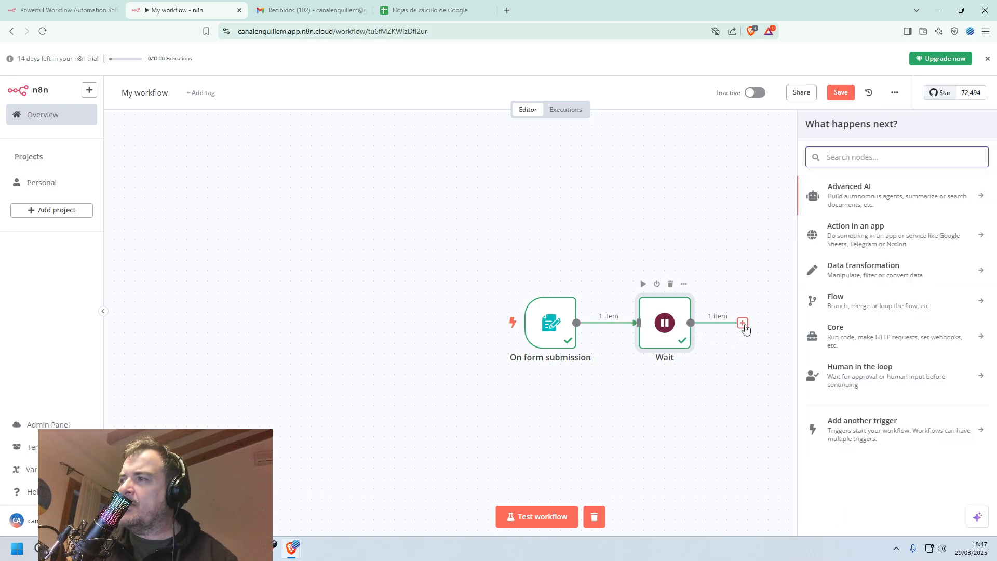
{"action": "left_click", "coordinate": [834, 301]}
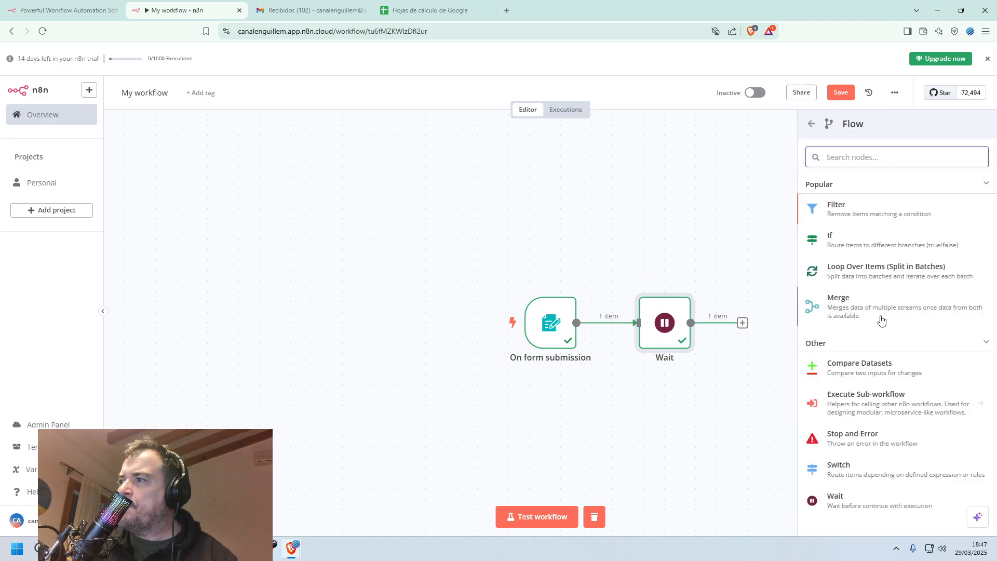
{"action": "left_click", "coordinate": [842, 239]}
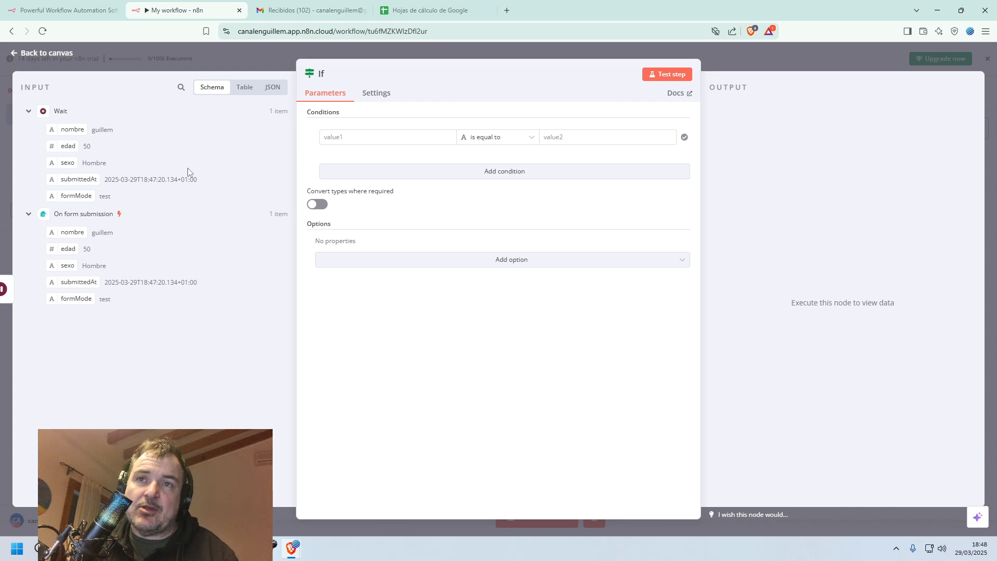
Set the If condition to the edad input field, as a number, is greater than or equal to 18, and test the node.
{"action": "left_click", "coordinate": [370, 137]}
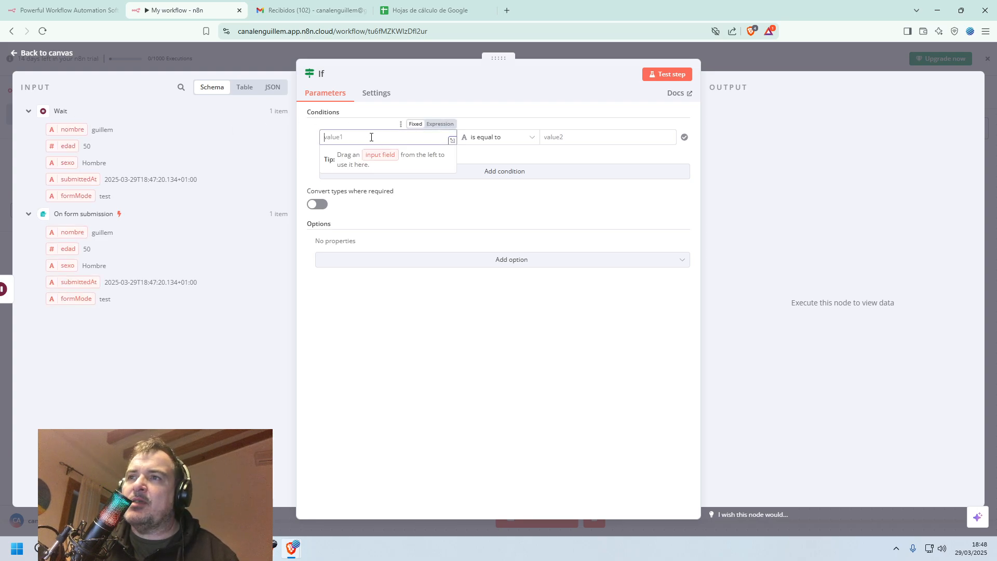
{"action": "left_click_drag", "start_coordinate": [73, 146], "coordinate": [370, 138]}
{"action": "left_click", "coordinate": [534, 142]}
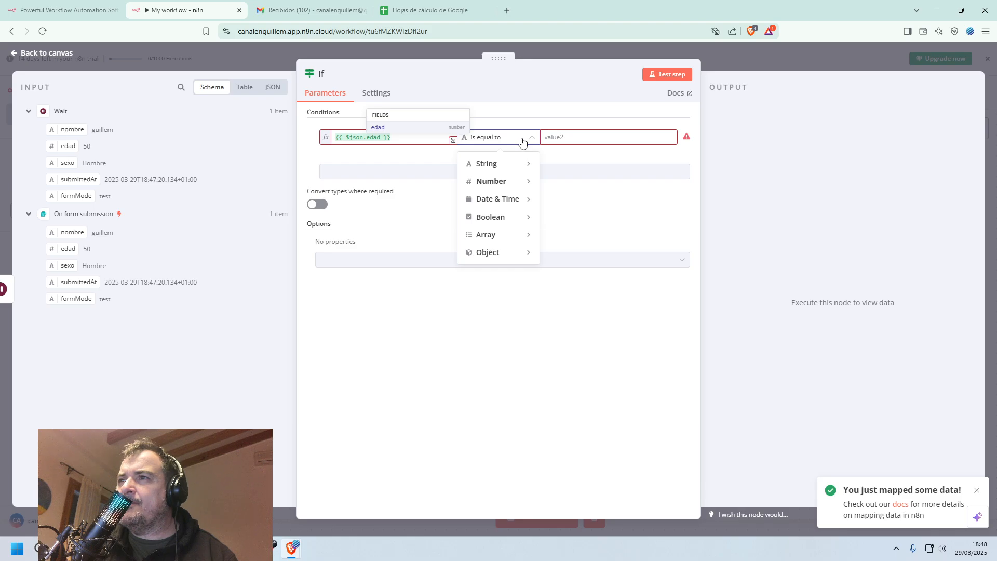
{"action": "mouse_move", "coordinate": [519, 183]}
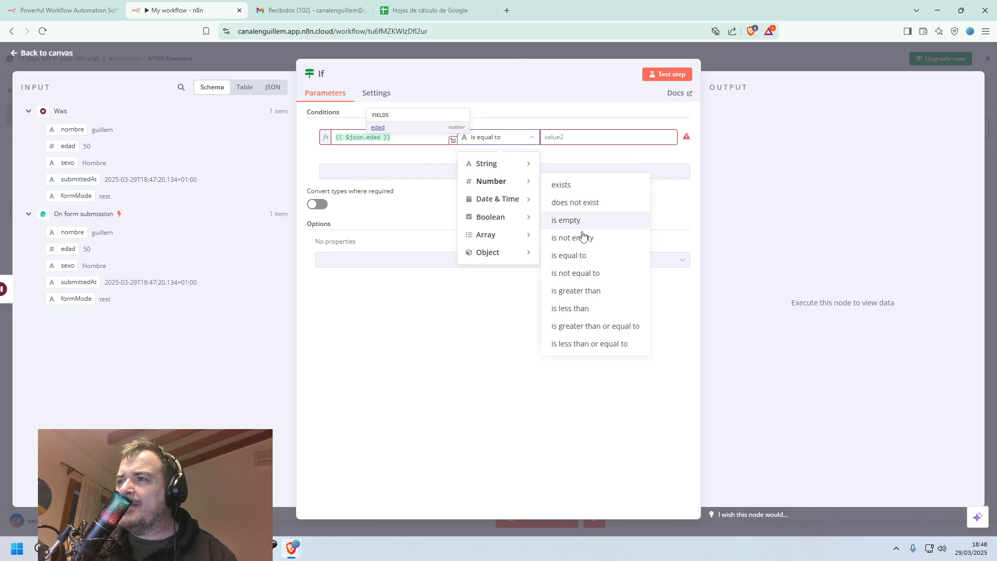
{"action": "left_click", "coordinate": [601, 327]}
{"action": "left_click", "coordinate": [576, 134]}
{"action": "type", "text": "0"}
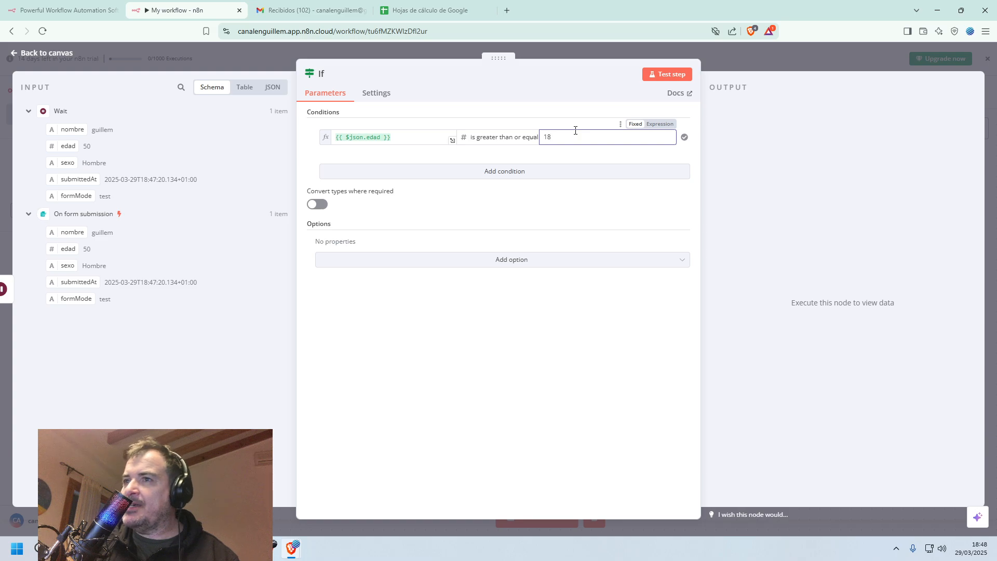
{"action": "left_click", "coordinate": [665, 74]}
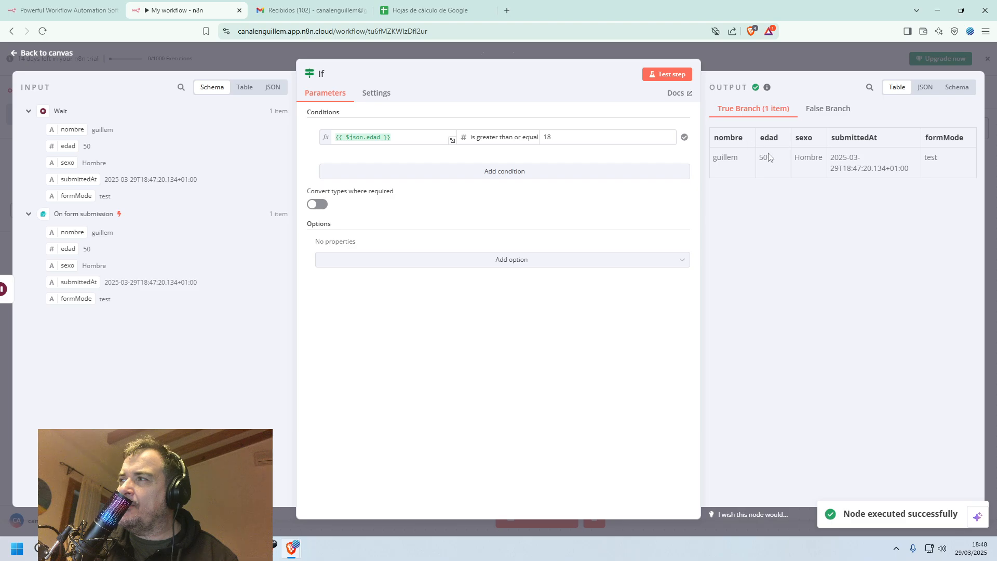
{"action": "left_click", "coordinate": [25, 53]}
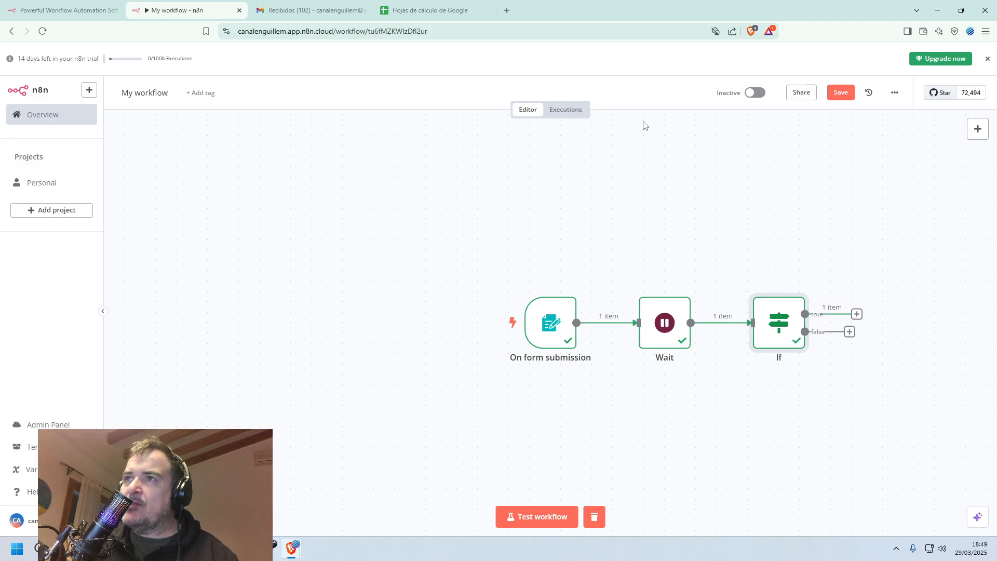
Switch to Google Sheets, create a blank spreadsheet and name it n8n_test.
{"action": "left_click", "coordinate": [427, 10]}
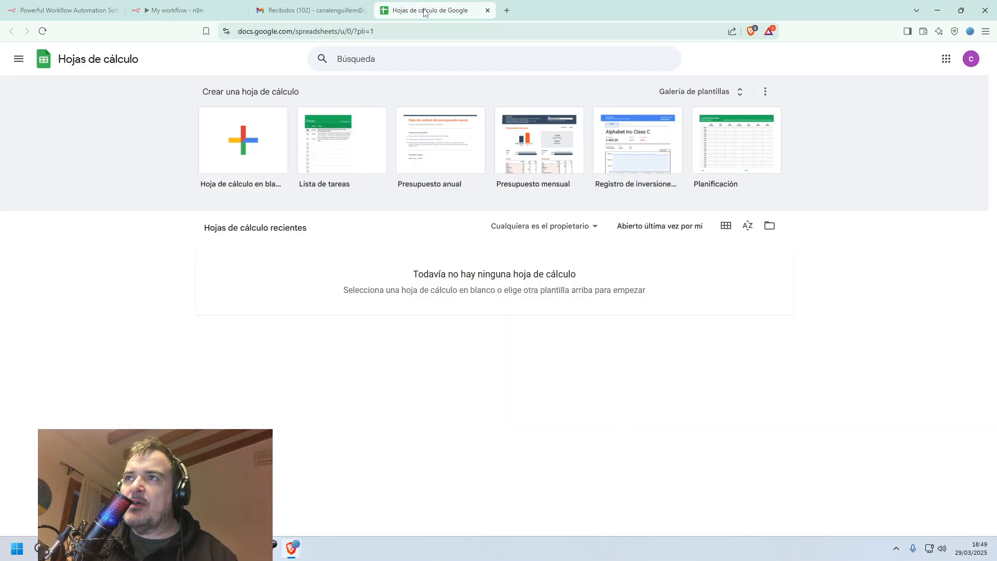
{"action": "left_click", "coordinate": [258, 166]}
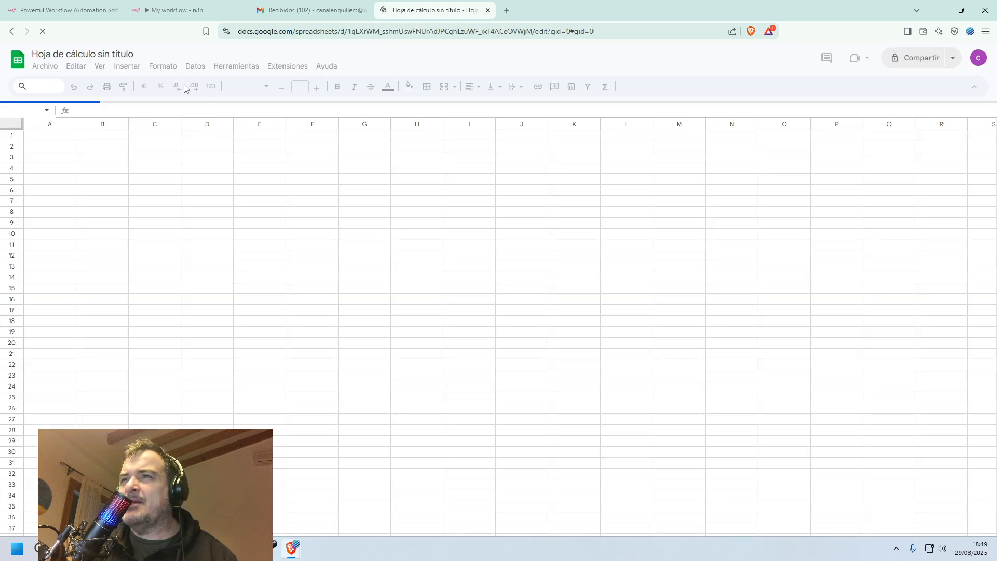
{"action": "type", "text": "n8n"}
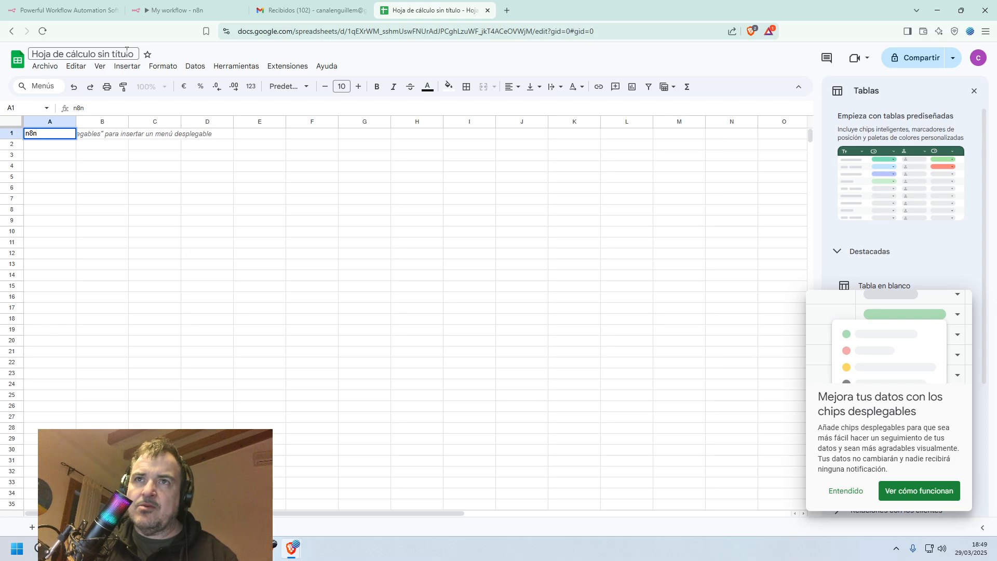
{"action": "key", "text": "Escape"}
{"action": "left_click", "coordinate": [126, 52]}
{"action": "type", "text": "n"}
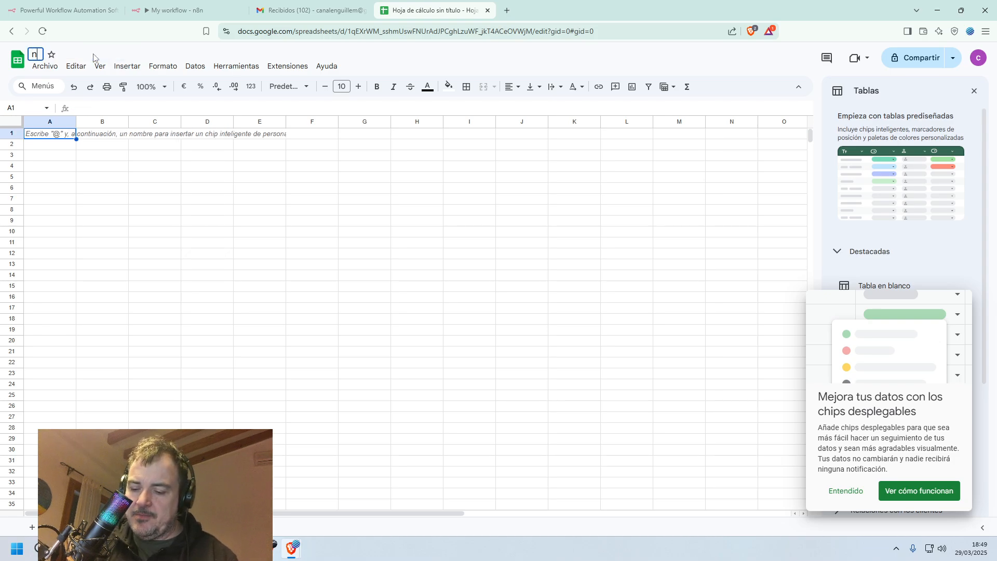
{"action": "type", "text": "8n_test"}
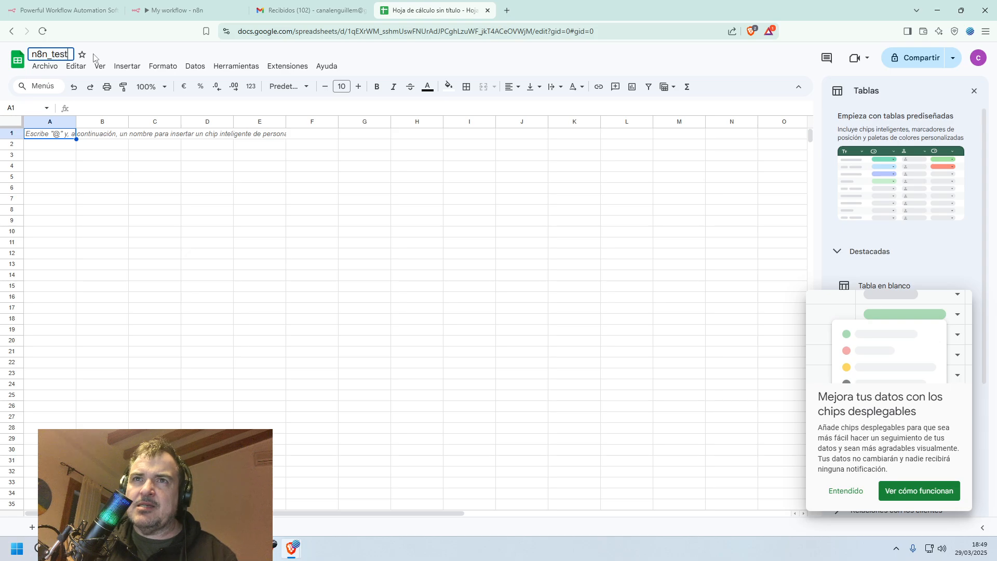
{"action": "key", "text": "Return"}
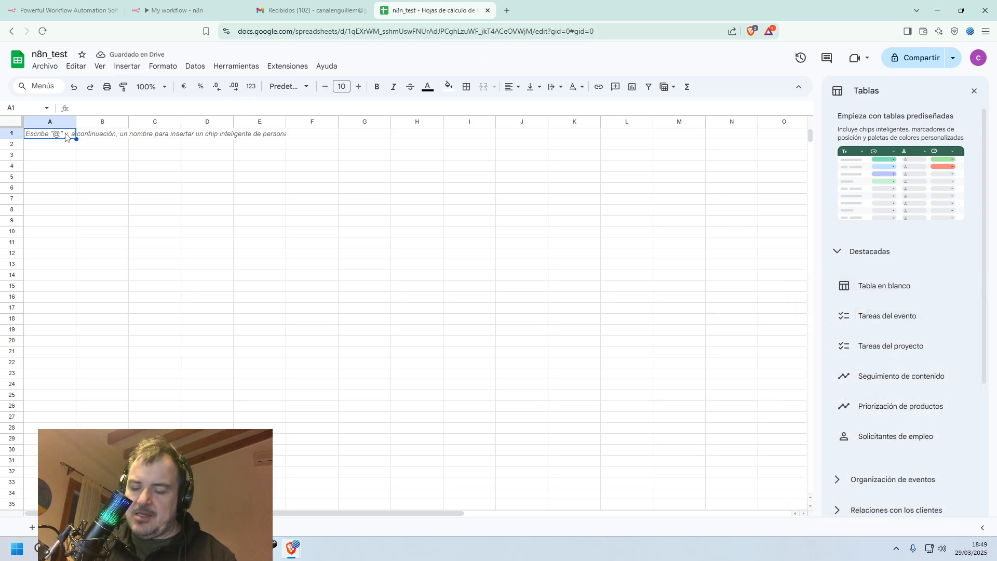
Enter the column headers nombre in A1 and edad in B1.
{"action": "type", "text": "nombre"}
{"action": "key", "text": "Tab"}
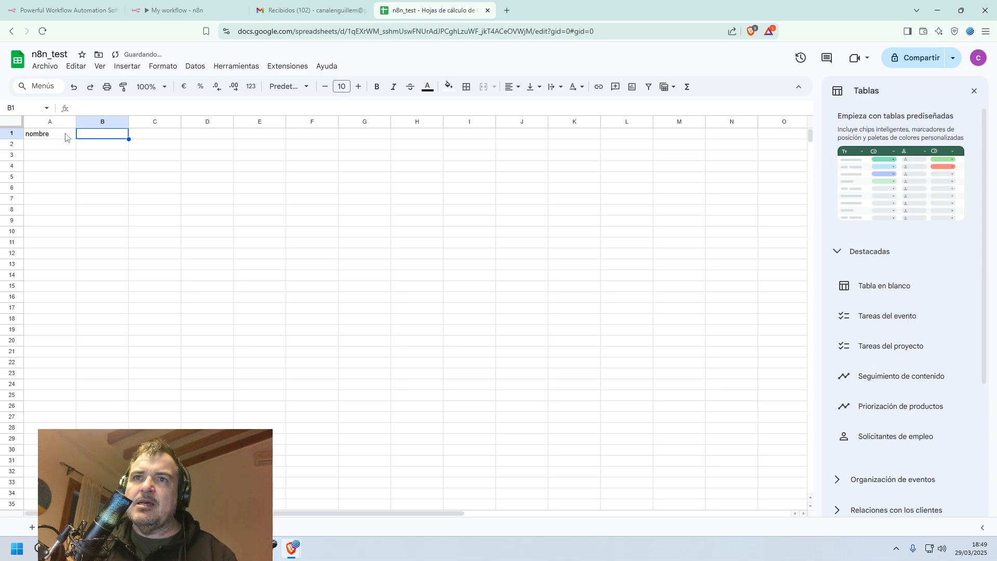
{"action": "type", "text": "edad"}
{"action": "key", "text": "Tab"}
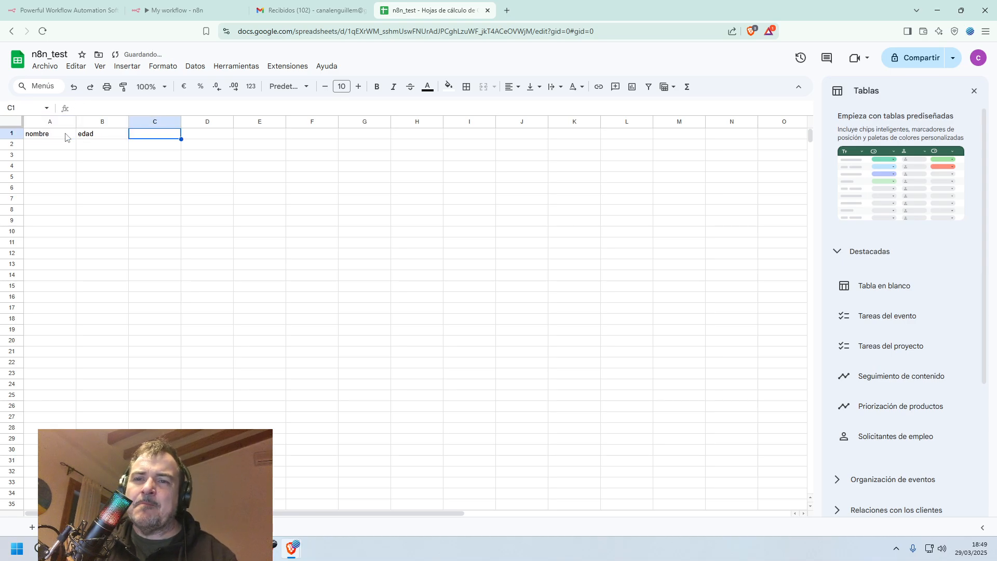
Rename the spreadsheet's first sheet.
{"action": "right_click", "coordinate": [73, 528]}
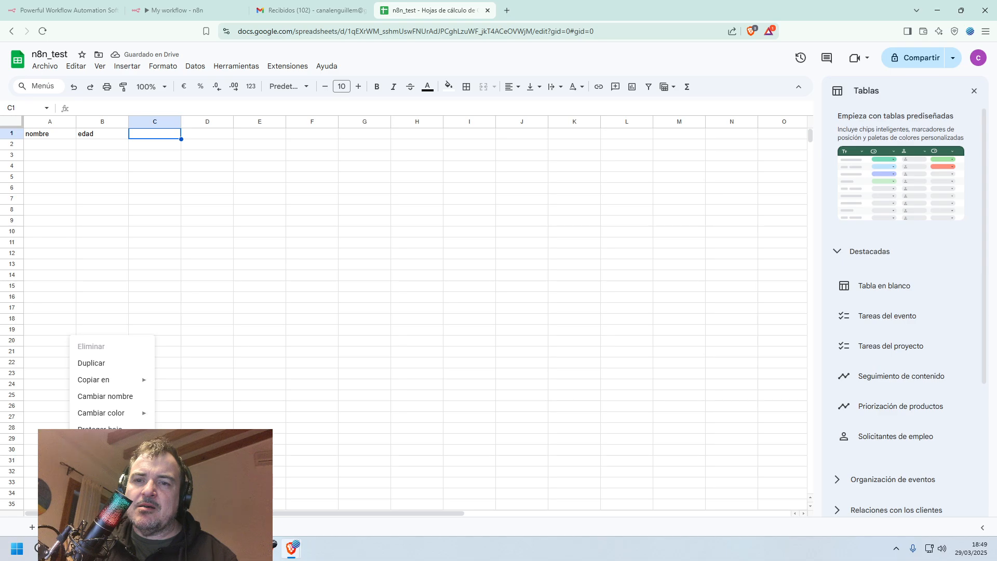
{"action": "left_click", "coordinate": [108, 397]}
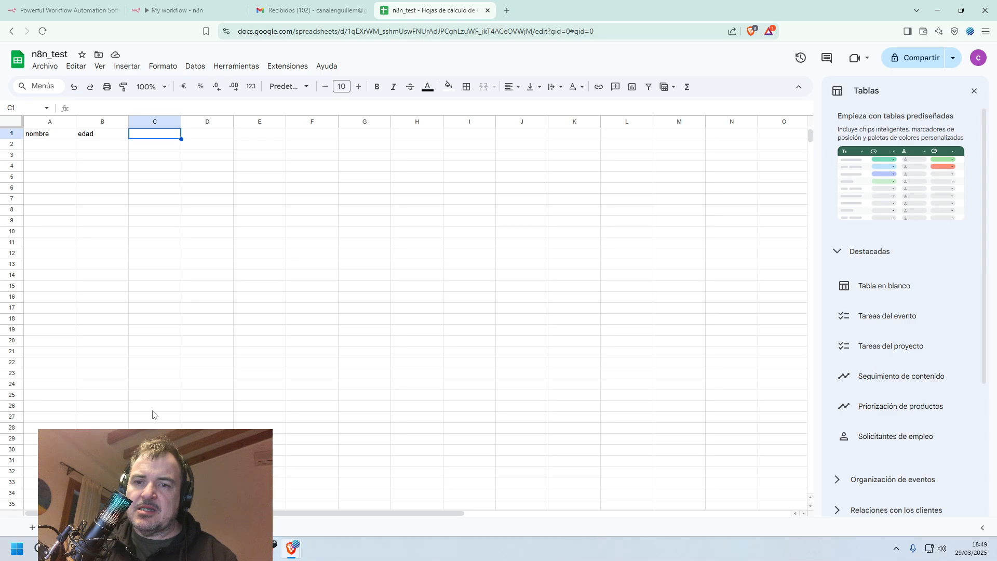
{"action": "key", "text": "Return"}
Add a second and a third sheet to the spreadsheet and rename each of them.
{"action": "left_click", "coordinate": [32, 527]}
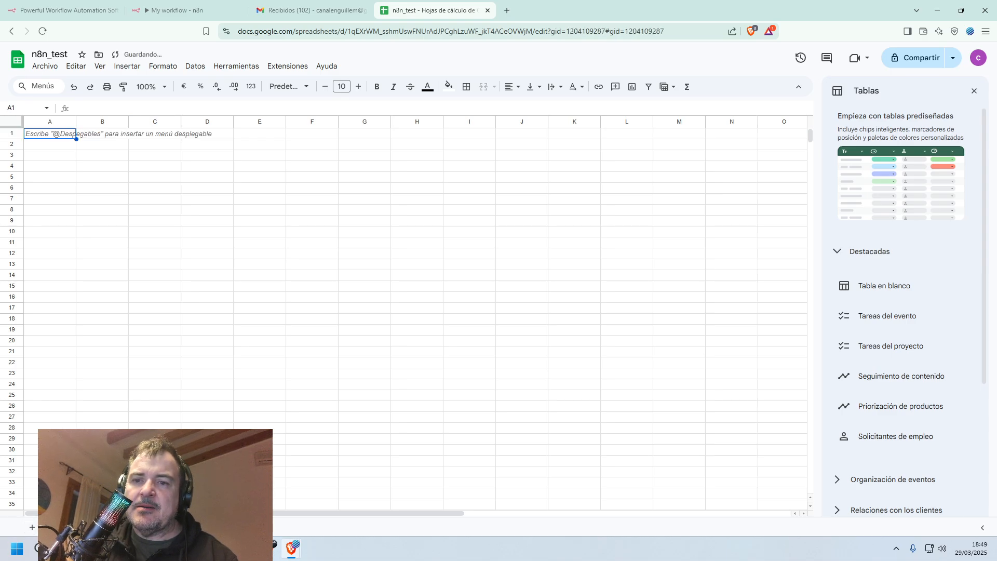
{"action": "right_click", "coordinate": [147, 527]}
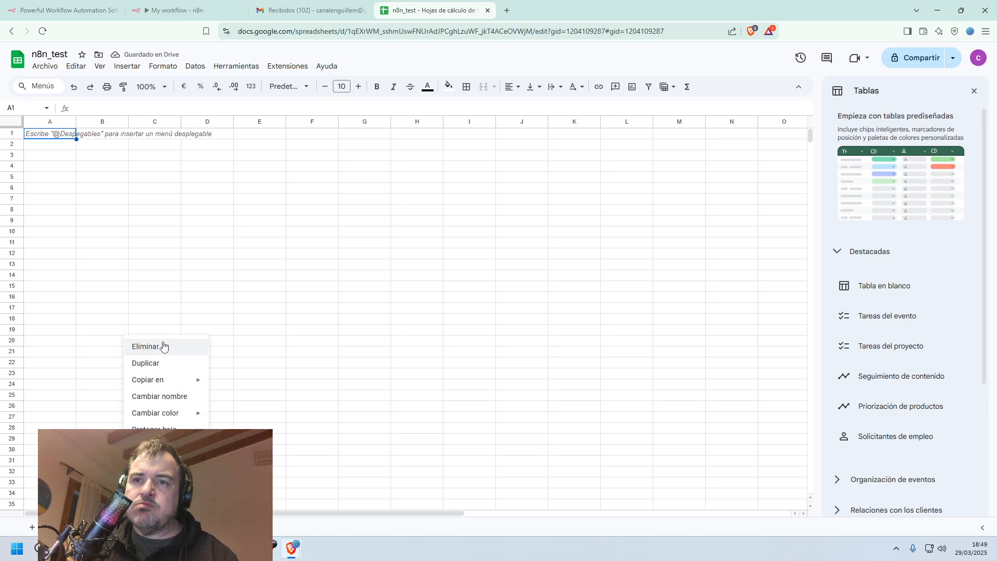
{"action": "left_click", "coordinate": [160, 397]}
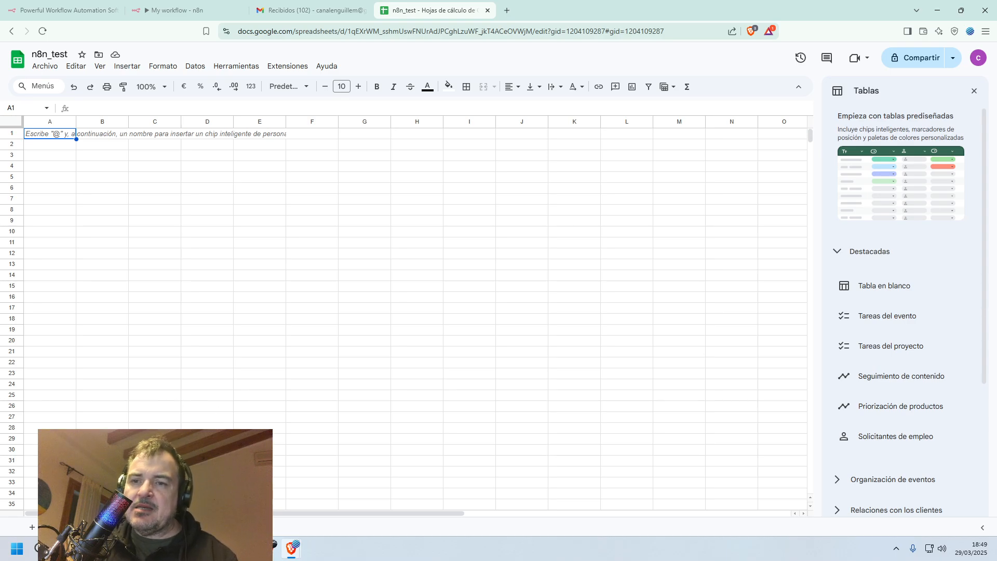
{"action": "left_click", "coordinate": [33, 528]}
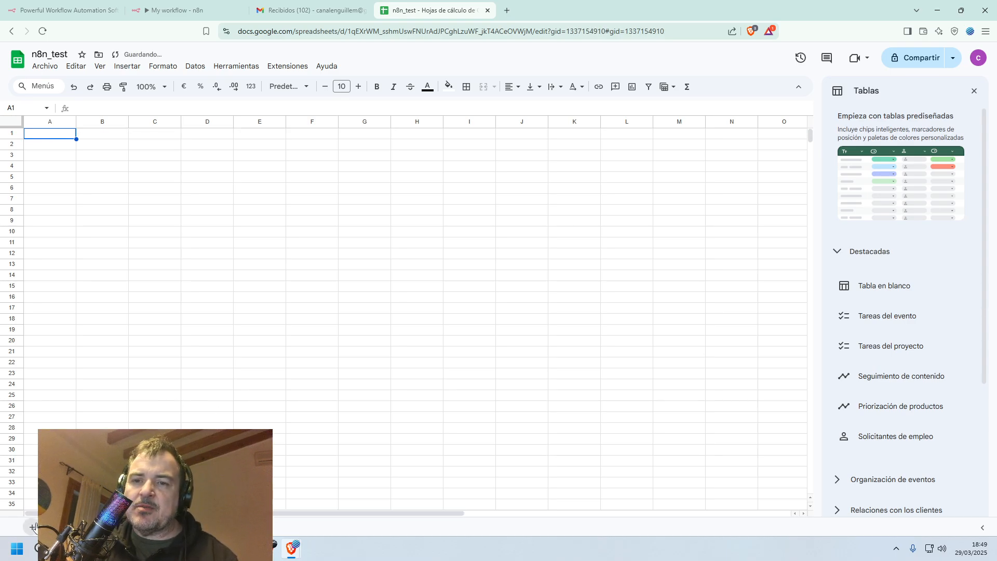
{"action": "right_click", "coordinate": [200, 527]}
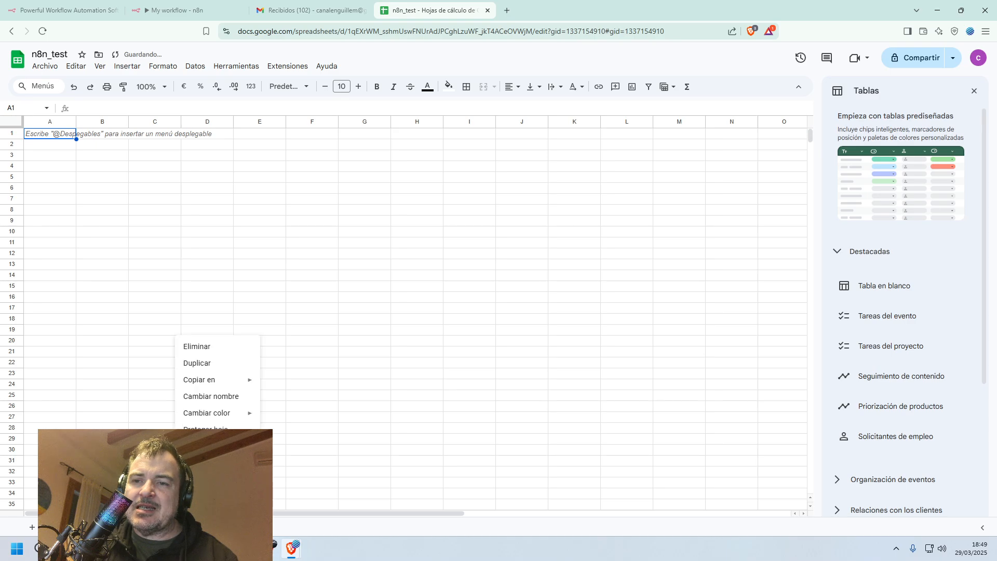
{"action": "left_click", "coordinate": [215, 400]}
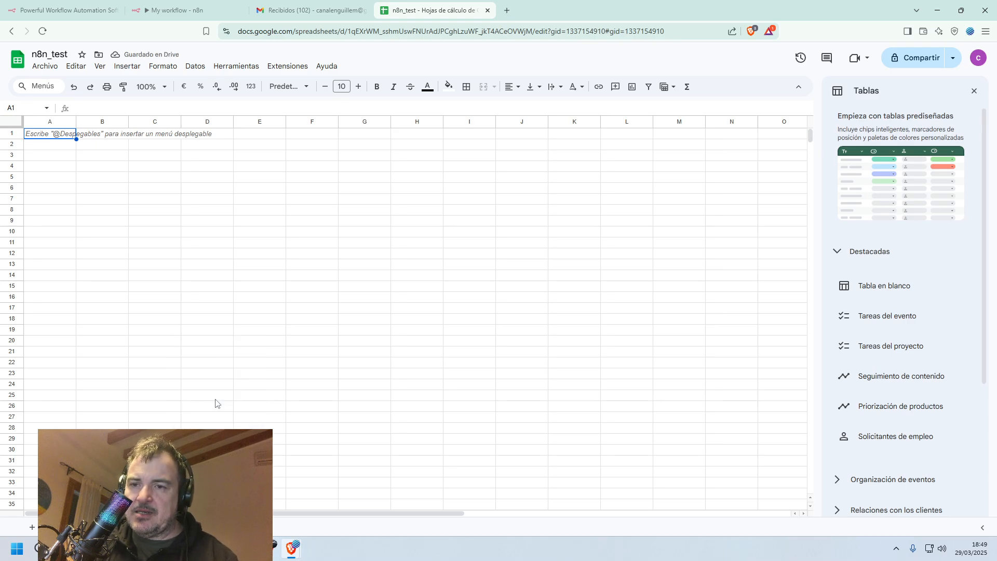
{"action": "key", "text": "Return"}
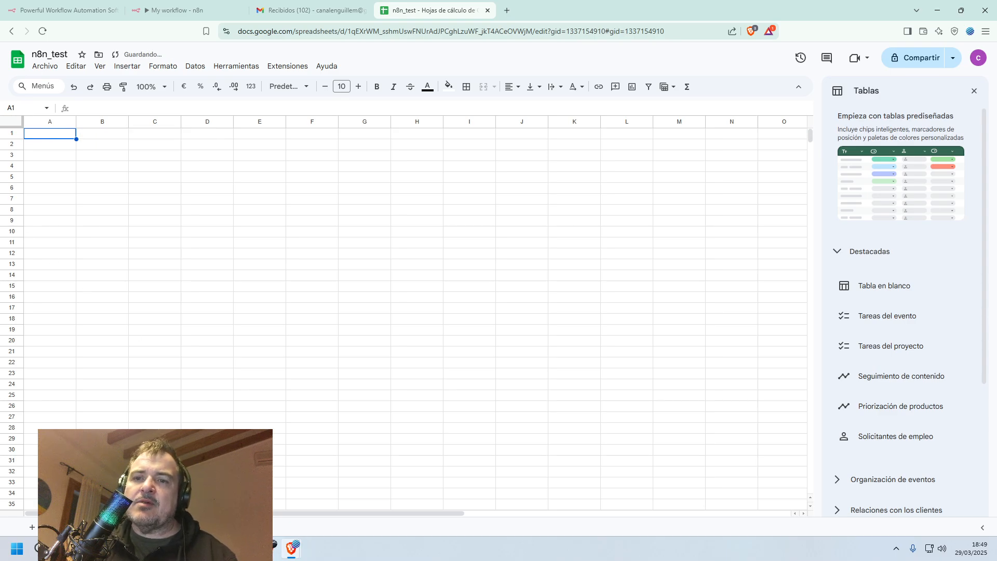
Copy the nombre and edad headers from the first sheet into A1:B1 of the second and third sheets.
{"action": "left_click", "coordinate": [114, 527]}
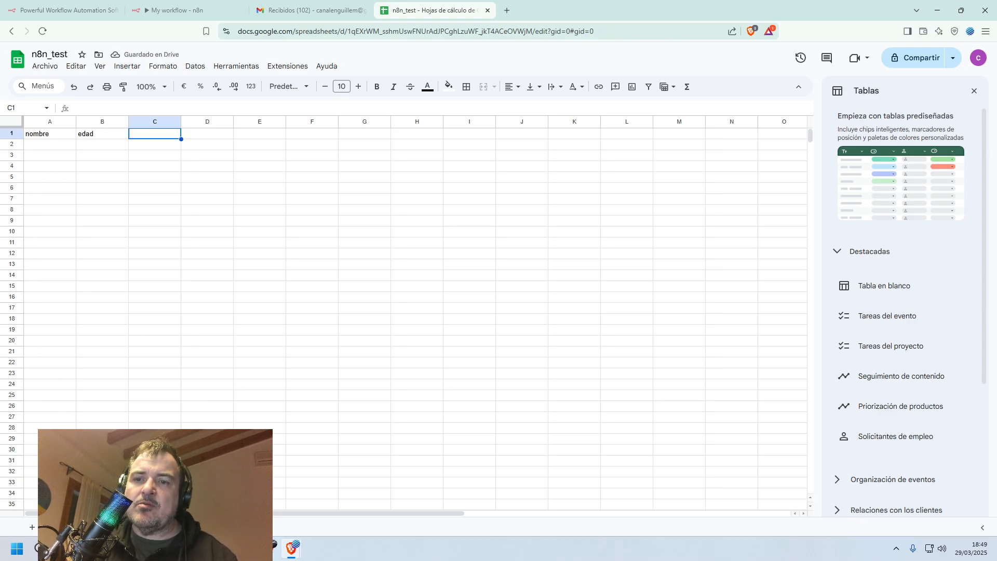
{"action": "left_click", "coordinate": [47, 136]}
{"action": "left_click", "coordinate": [100, 137], "text": "shift"}
{"action": "key", "text": "ctrl+c"}
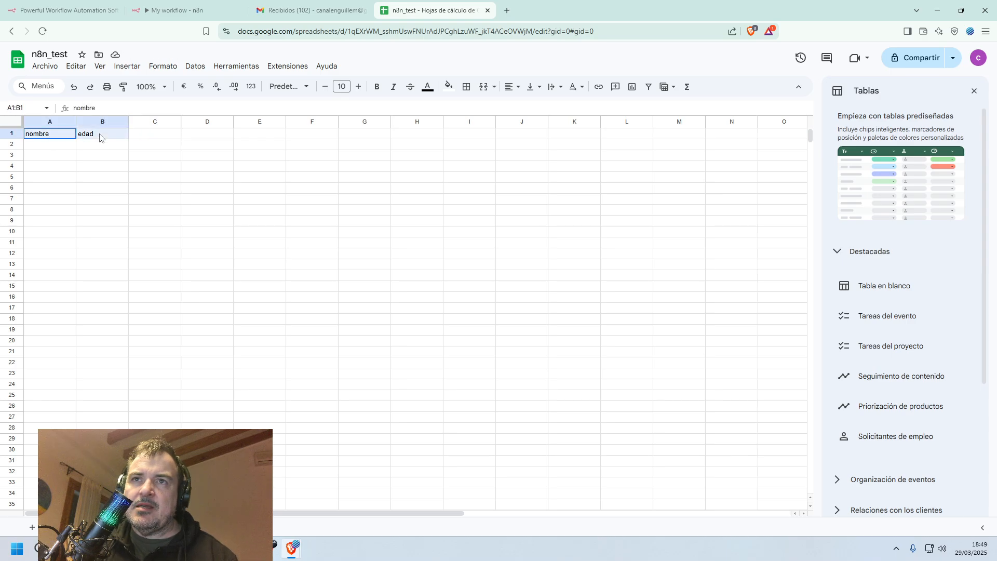
{"action": "left_click", "coordinate": [151, 527]}
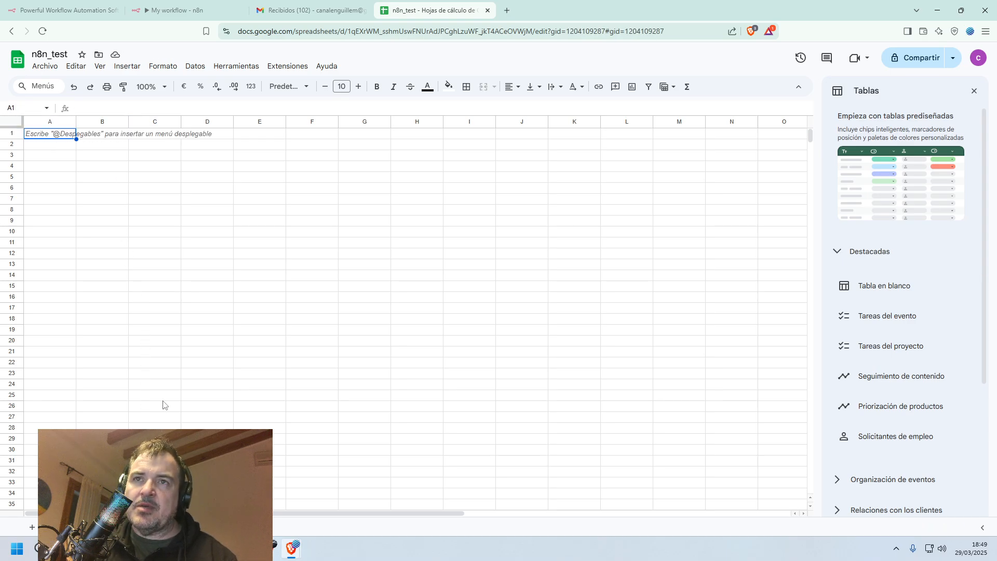
{"action": "key", "text": "ctrl+v"}
{"action": "left_click", "coordinate": [203, 527]}
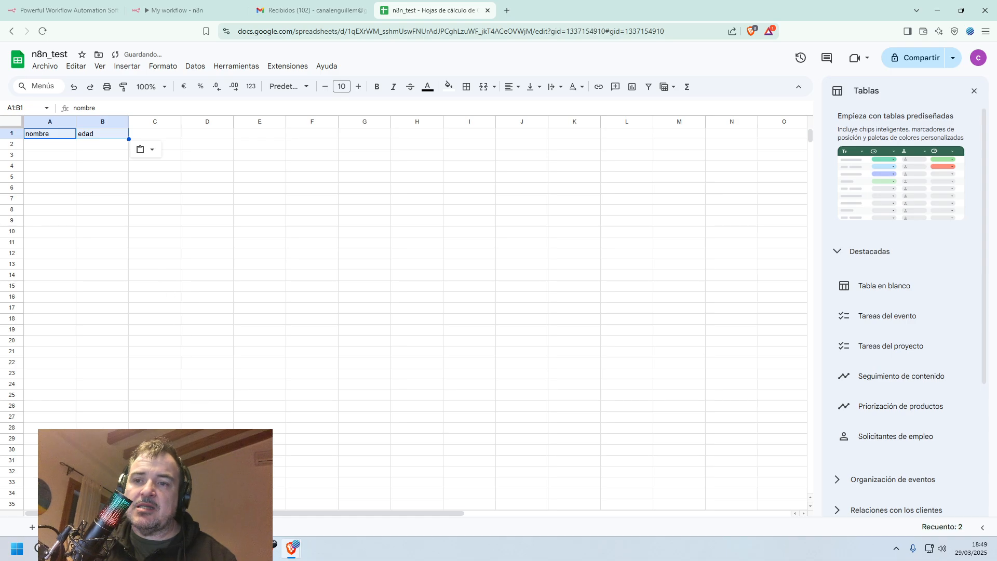
{"action": "key", "text": "ctrl+v"}
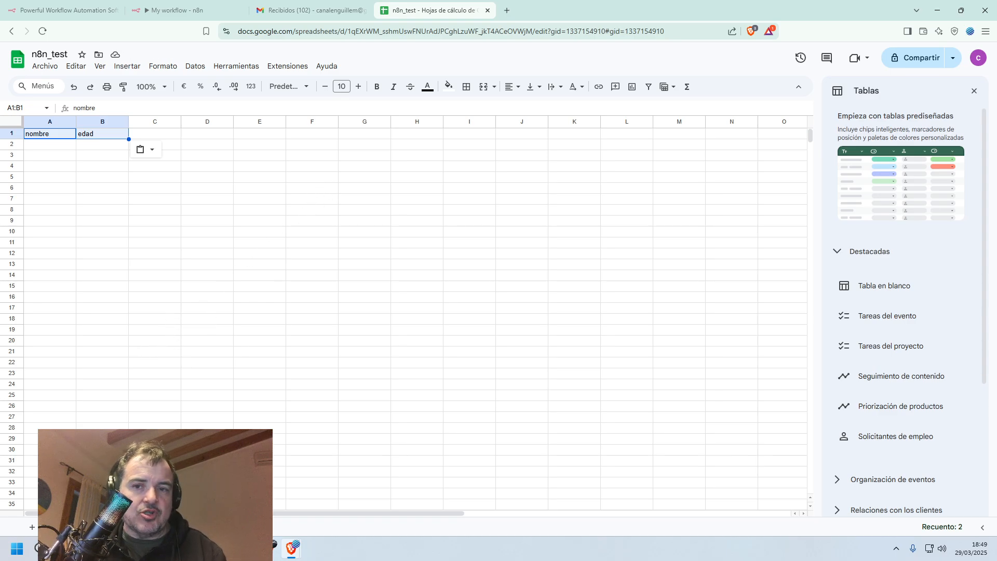
Return to the n8n workflow and shift the form trigger, Wait and If nodes left to free up space after the If node.
{"action": "left_click", "coordinate": [193, 10]}
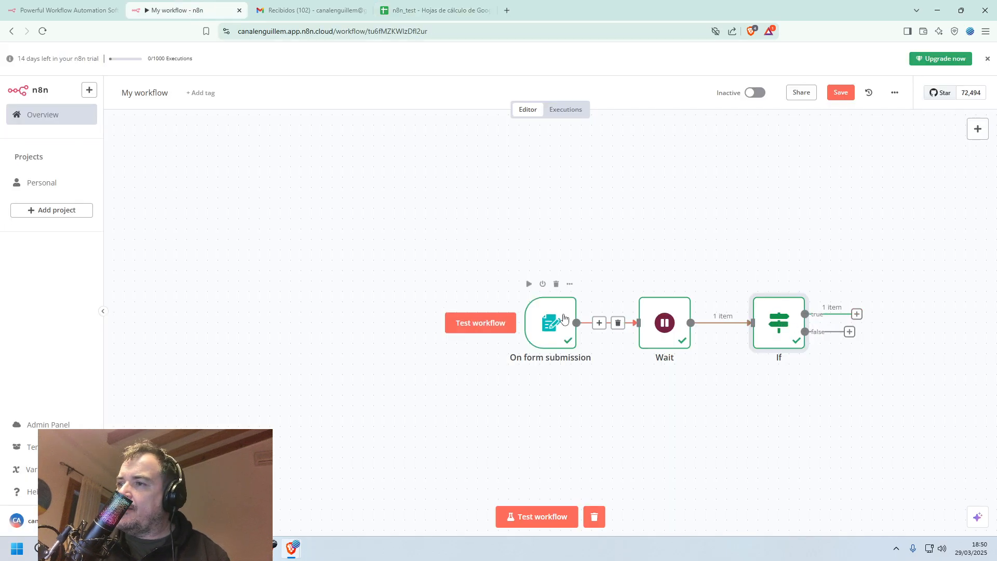
{"action": "left_click_drag", "start_coordinate": [551, 319], "coordinate": [354, 320]}
{"action": "left_click_drag", "start_coordinate": [625, 310], "coordinate": [468, 316]}
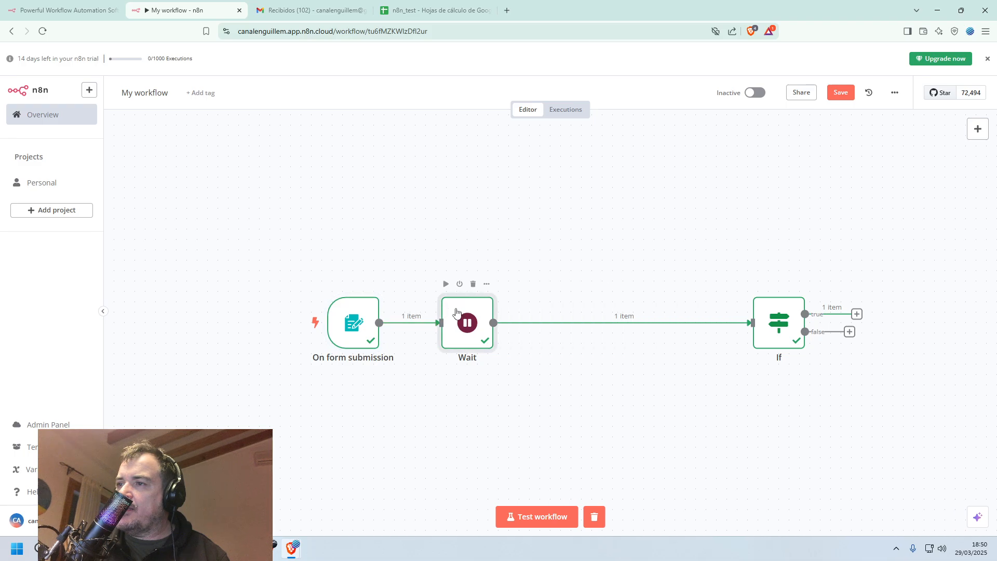
{"action": "left_click_drag", "start_coordinate": [788, 305], "coordinate": [570, 305]}
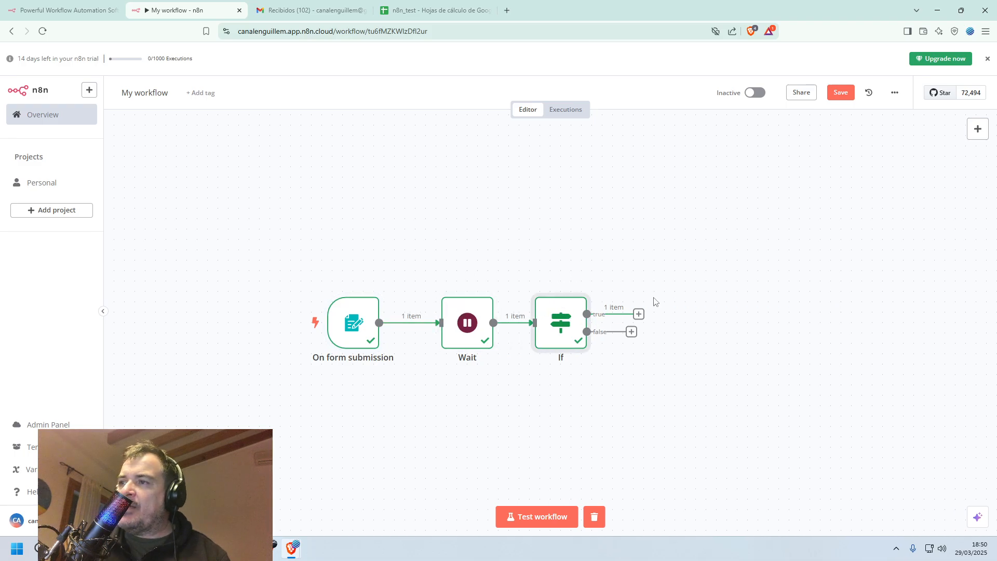
Add a Switch node to the true output of the If node.
{"action": "left_click", "coordinate": [639, 315]}
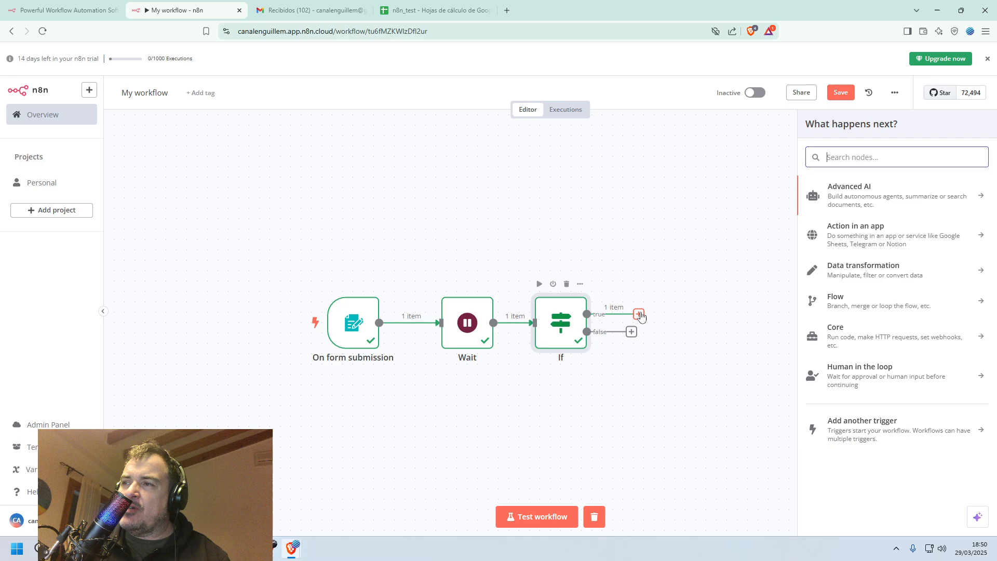
{"action": "left_click", "coordinate": [830, 302]}
{"action": "scroll", "coordinate": [859, 250], "scroll_direction": "down", "scroll_amount": 1}
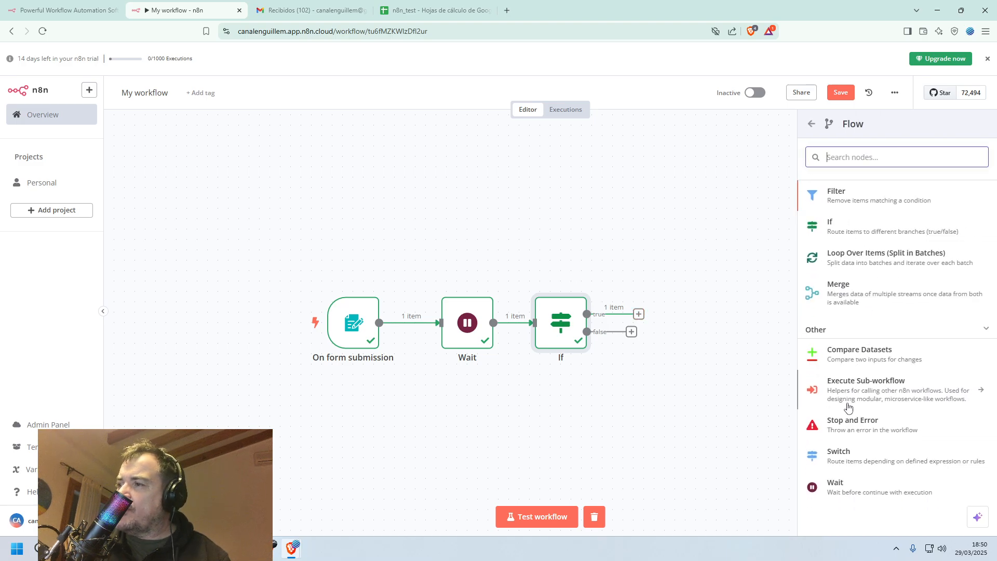
{"action": "left_click", "coordinate": [850, 459]}
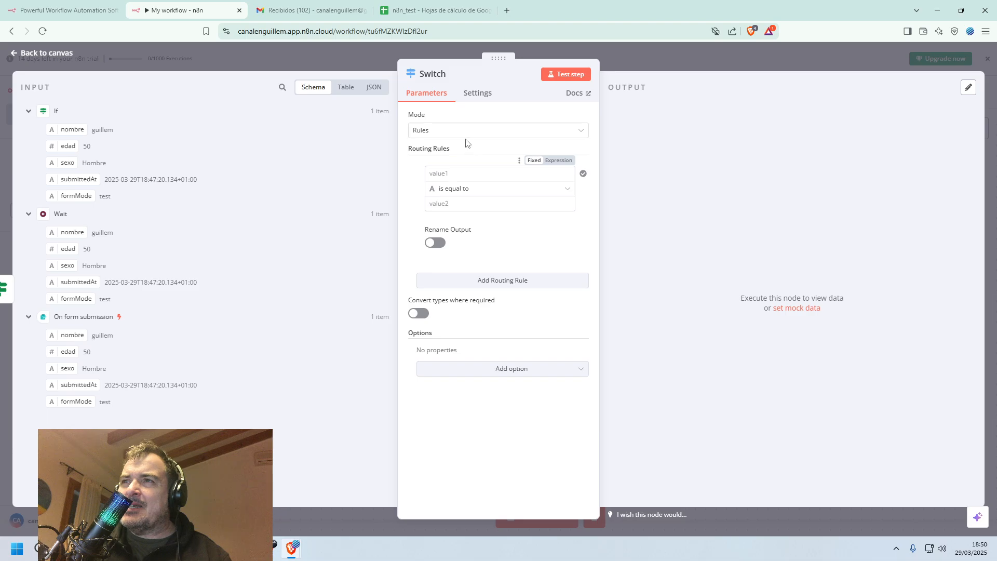
Try to use the sexo input field as the first value of the Switch routing rule.
{"action": "left_click", "coordinate": [471, 173]}
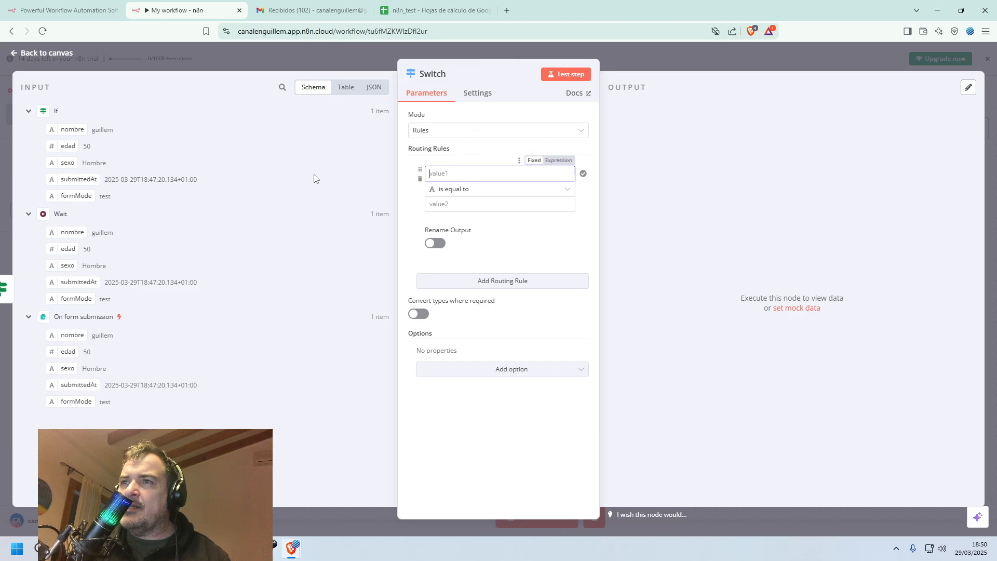
{"action": "left_click", "coordinate": [69, 164]}
{"action": "left_click_drag", "start_coordinate": [69, 173], "coordinate": [465, 162]}
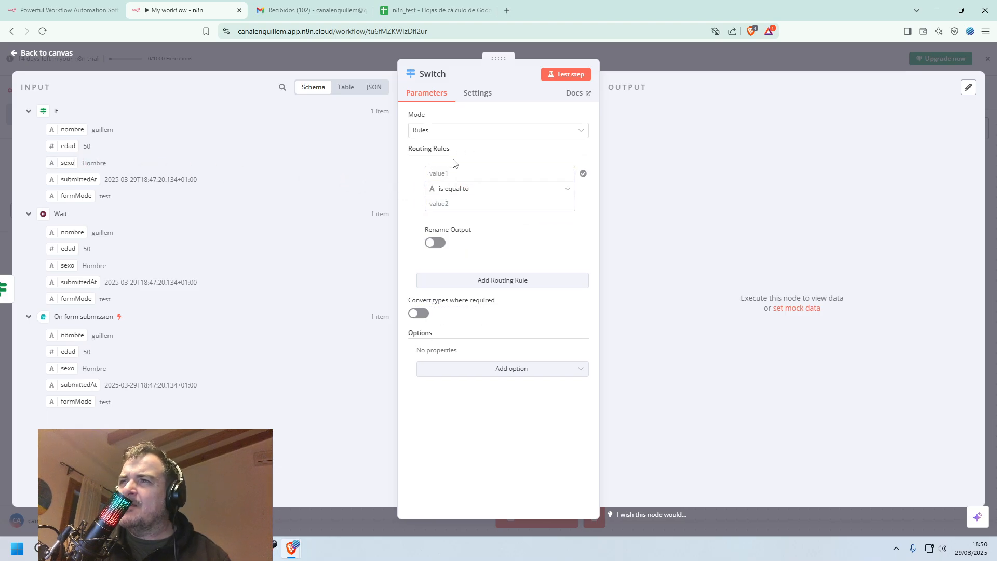
{"action": "left_click", "coordinate": [542, 136]}
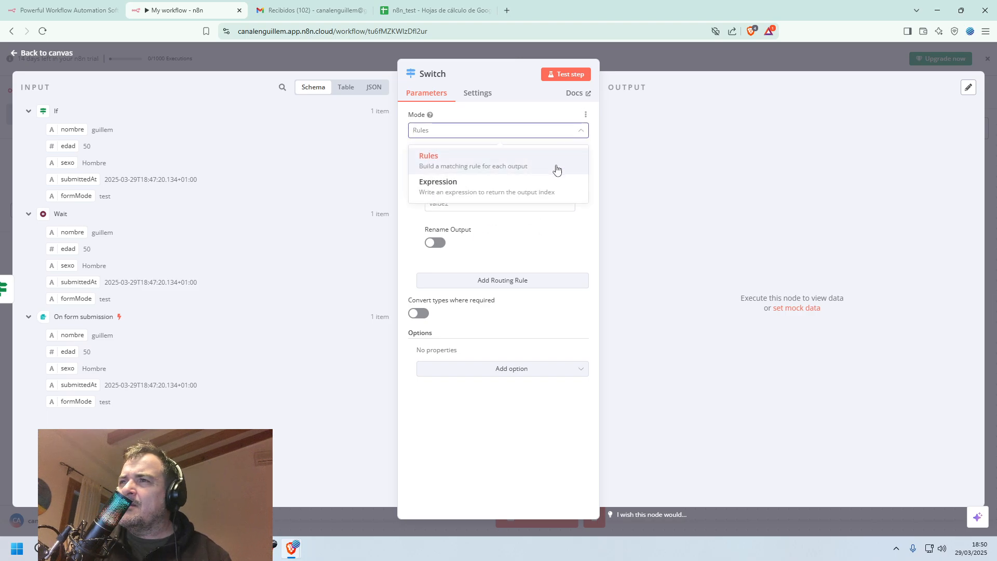
{"action": "left_click", "coordinate": [555, 186]}
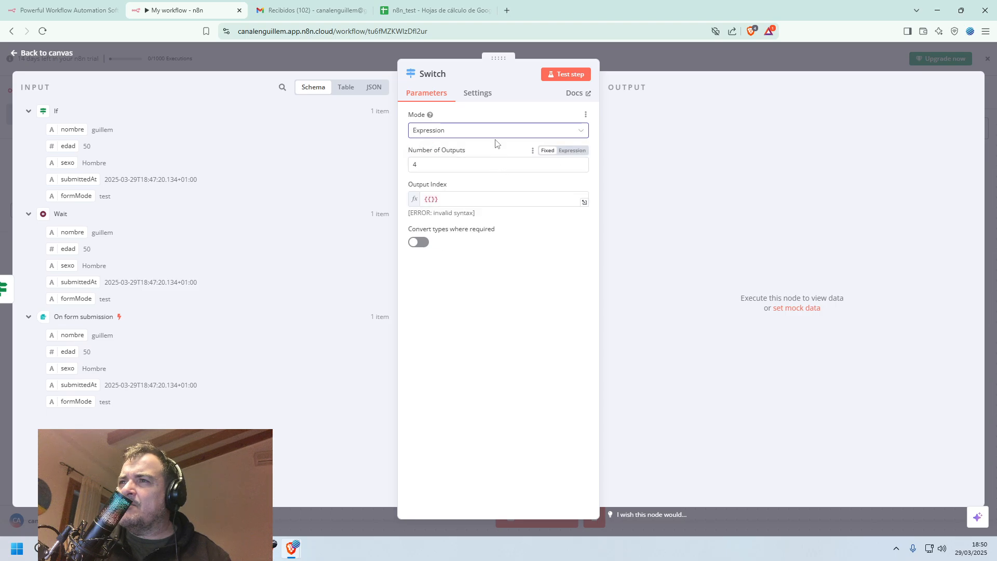
{"action": "left_click", "coordinate": [552, 134]}
{"action": "left_click", "coordinate": [525, 163]}
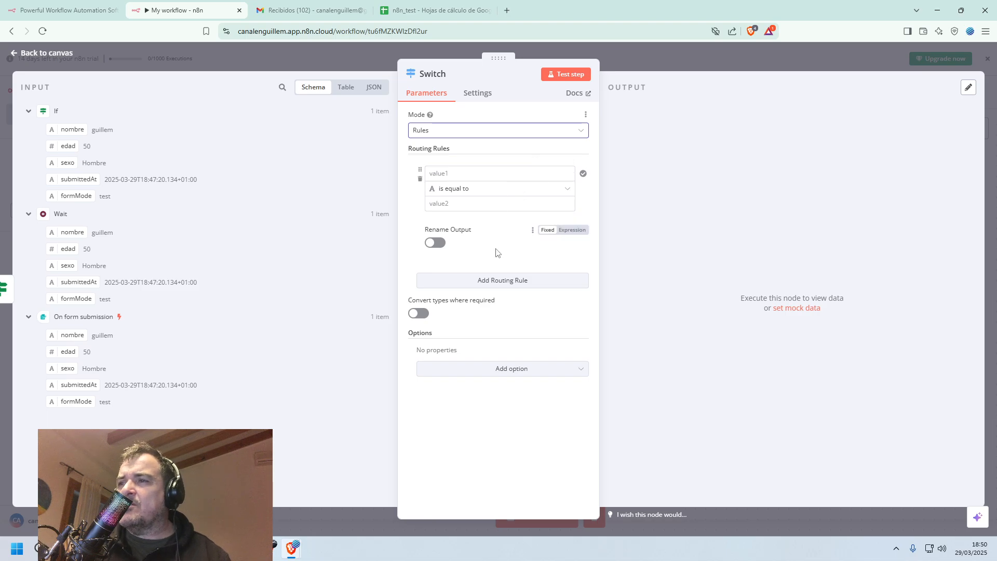
Try again to map the If node's sexo field into the first routing rule's value1, switching it between fixed and expression mode.
{"action": "left_click", "coordinate": [509, 173]}
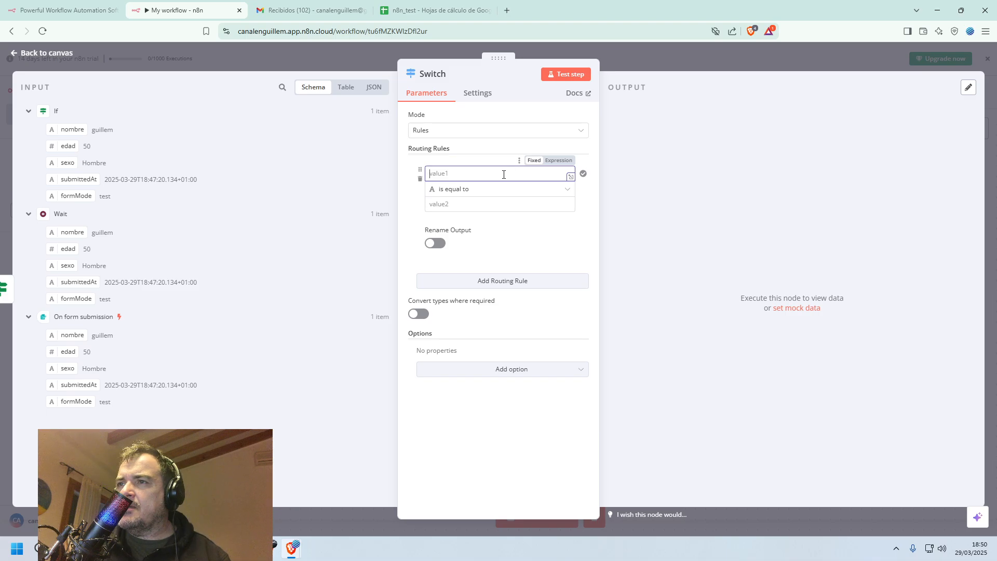
{"action": "left_click", "coordinate": [558, 160]}
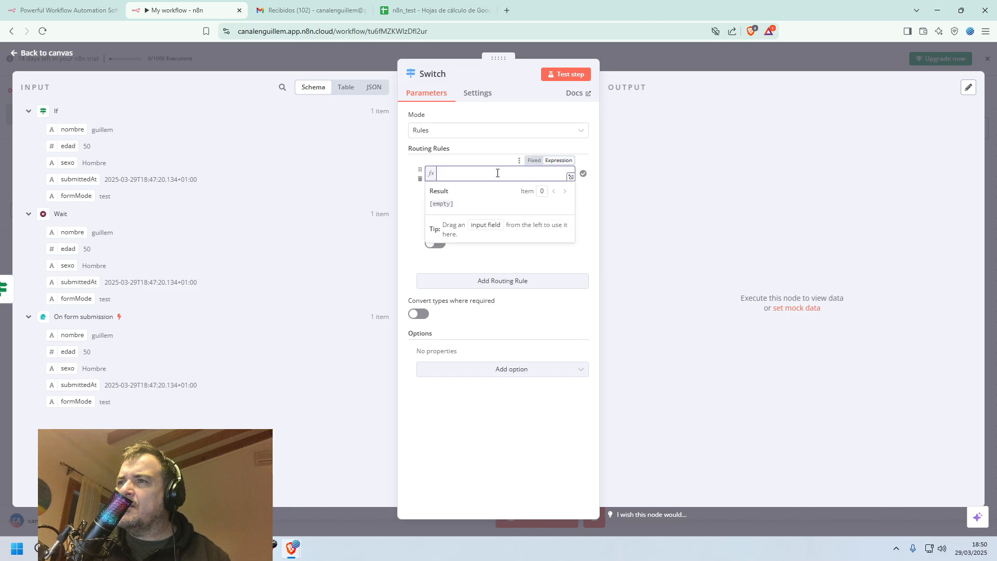
{"action": "left_click", "coordinate": [534, 160]}
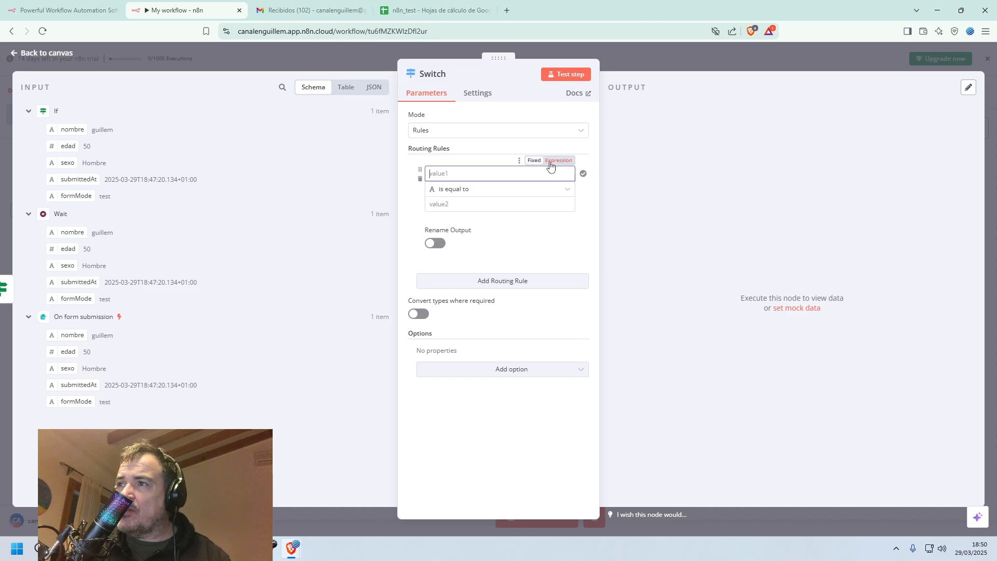
{"action": "left_click", "coordinate": [555, 164]}
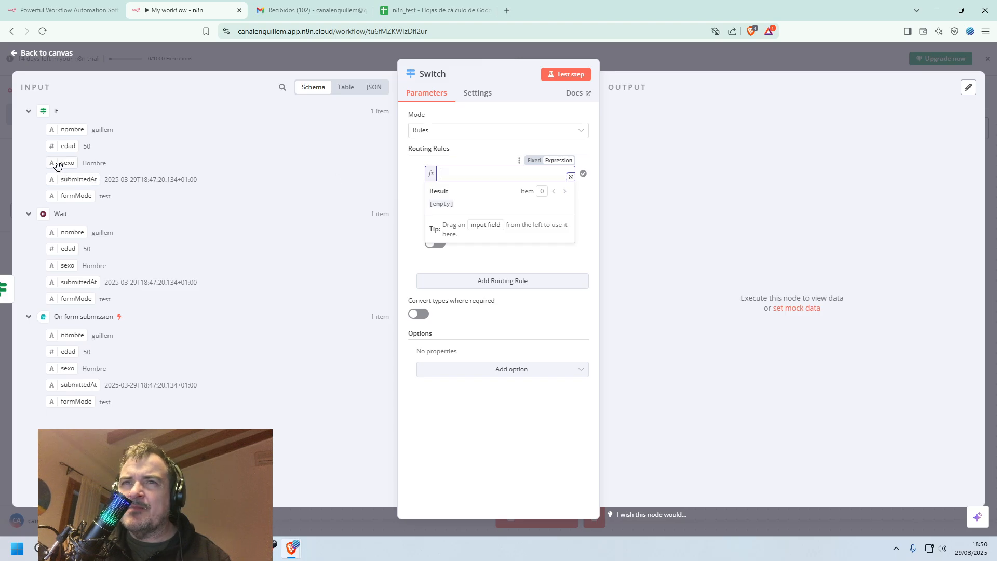
{"action": "left_click_drag", "start_coordinate": [68, 163], "coordinate": [470, 189]}
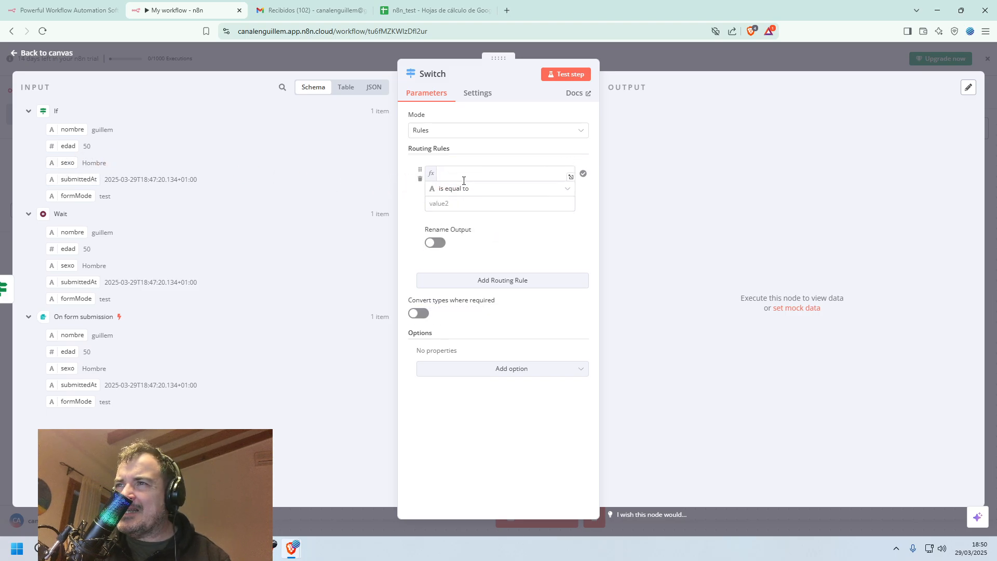
{"action": "left_click", "coordinate": [453, 178]}
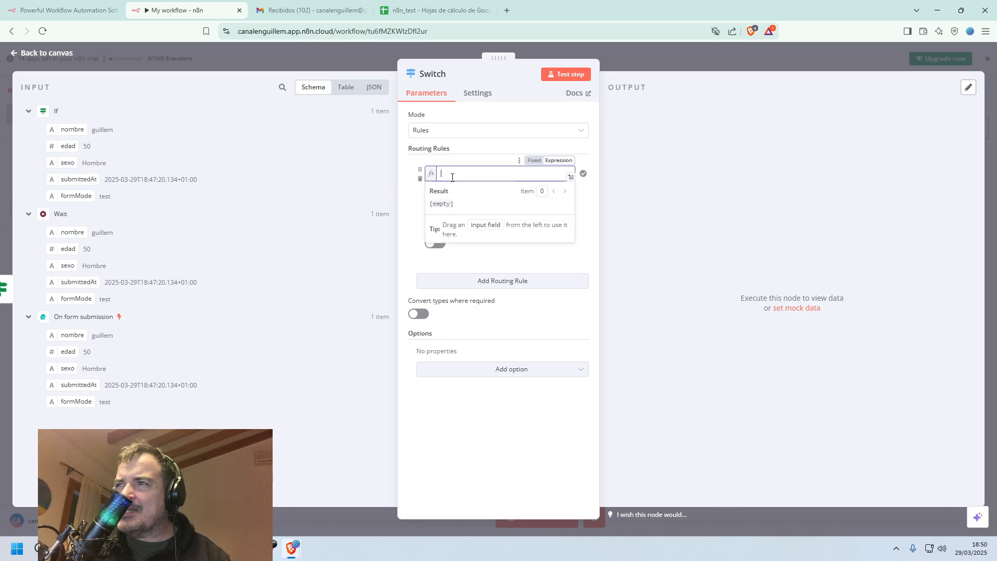
{"action": "left_click", "coordinate": [73, 162]}
{"action": "left_click_drag", "start_coordinate": [74, 162], "coordinate": [491, 187]}
{"action": "left_click", "coordinate": [537, 174]}
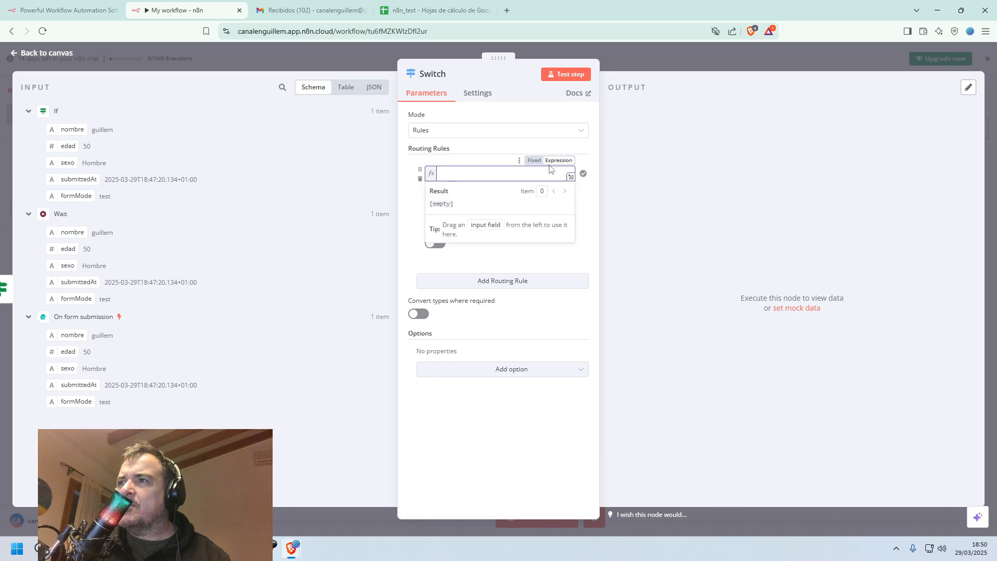
{"action": "left_click", "coordinate": [551, 165]}
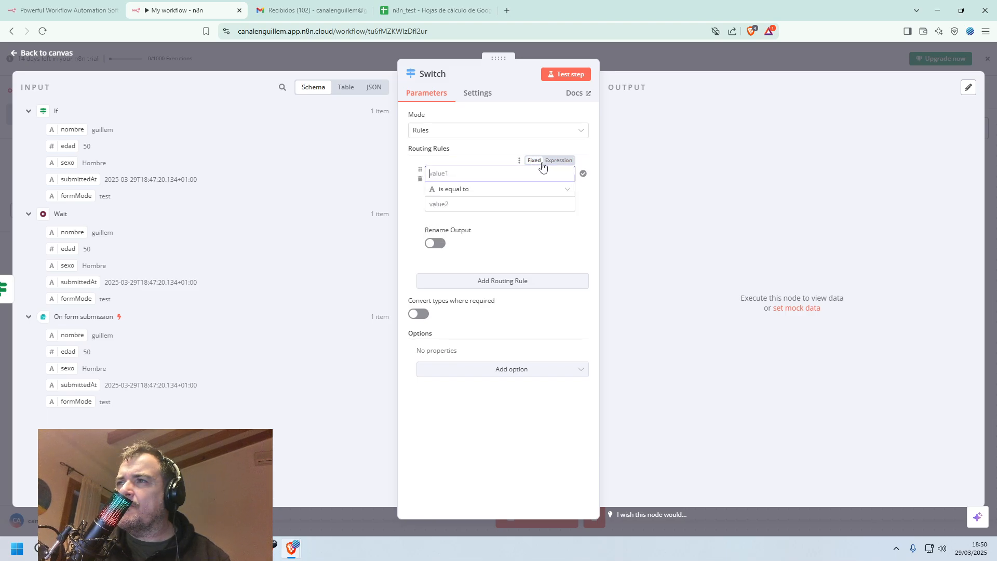
{"action": "left_click", "coordinate": [520, 176]}
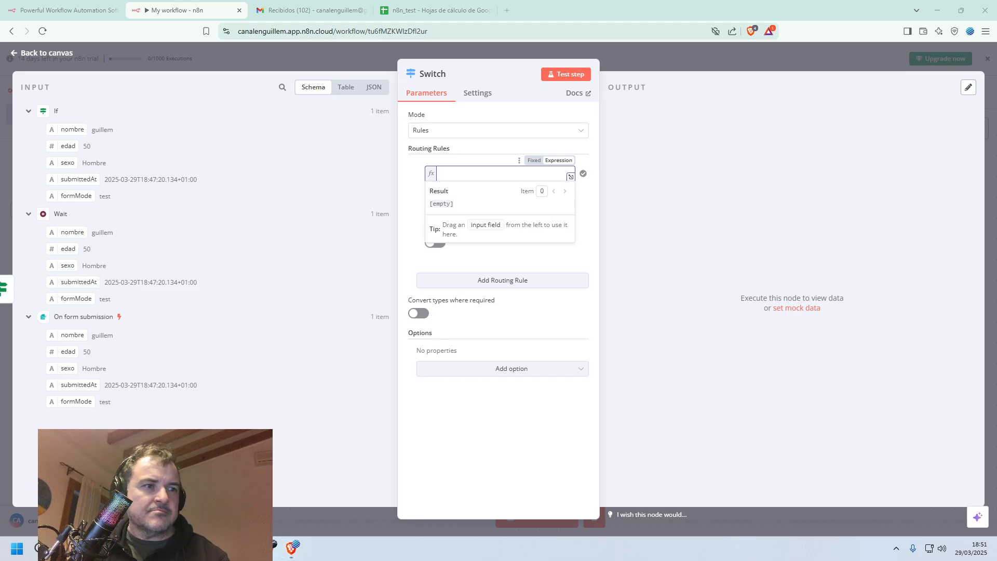
Show the Switch input as JSON and set the first routing rule to sexo is equal to Hombre.
{"action": "left_click", "coordinate": [374, 88]}
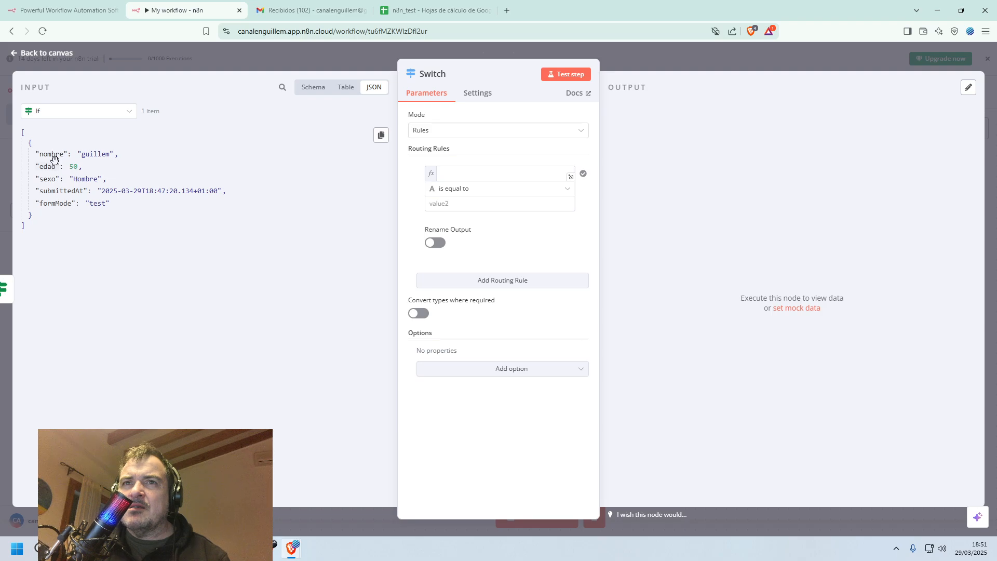
{"action": "left_click", "coordinate": [452, 174]}
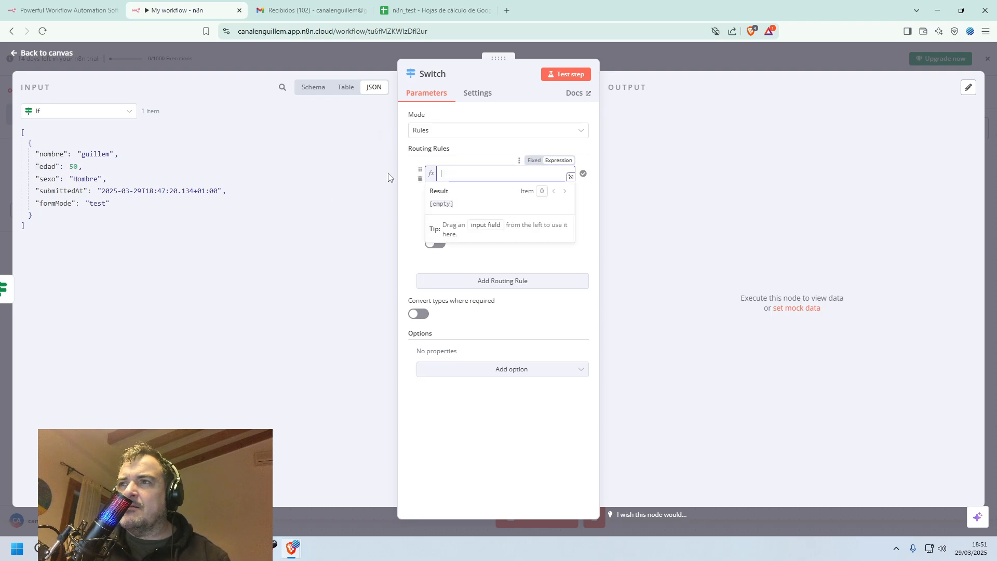
{"action": "left_click_drag", "start_coordinate": [52, 154], "coordinate": [447, 176]}
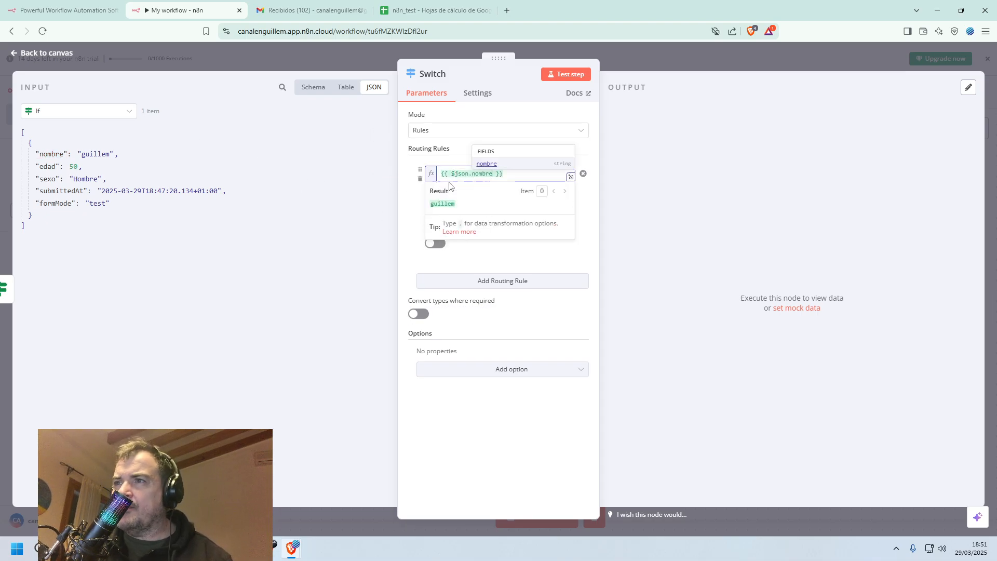
{"action": "key", "text": "ctrl+z"}
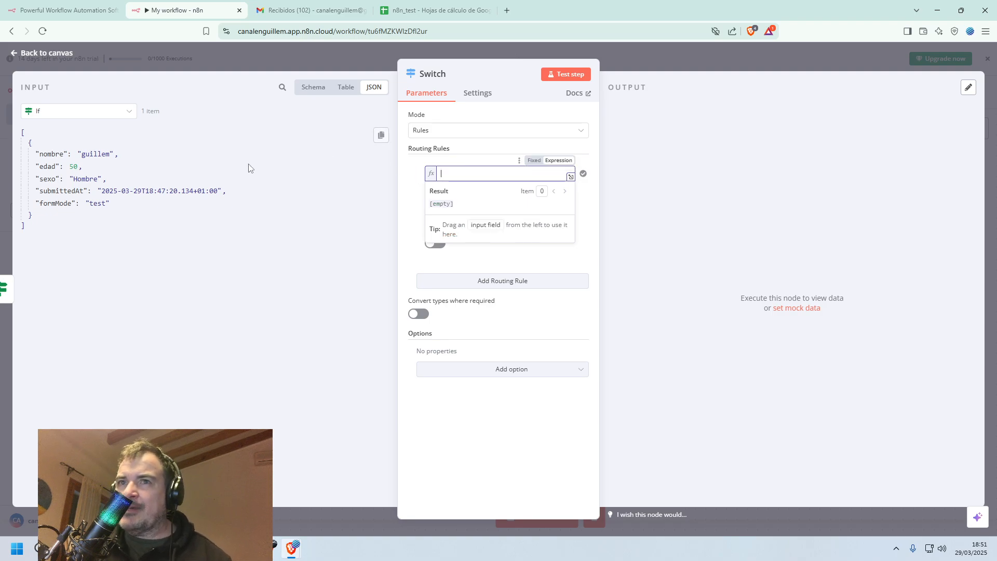
{"action": "left_click_drag", "start_coordinate": [49, 178], "coordinate": [481, 168]}
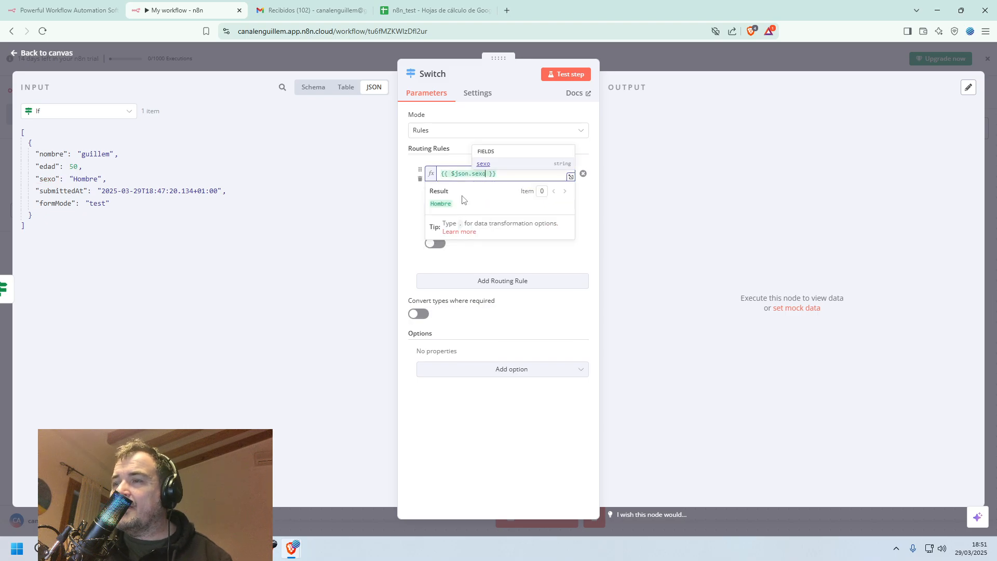
{"action": "left_click", "coordinate": [401, 229]}
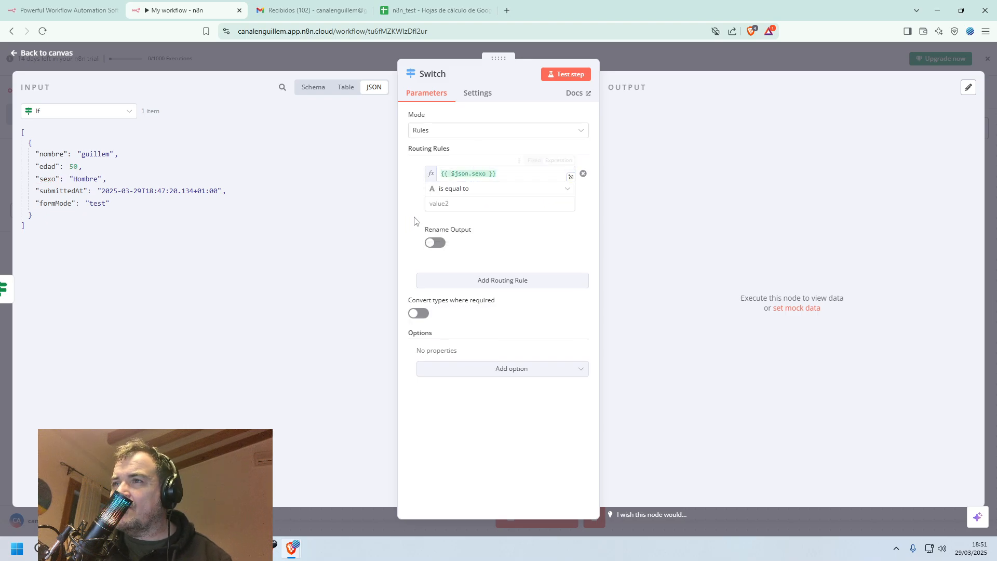
{"action": "left_click", "coordinate": [459, 203]}
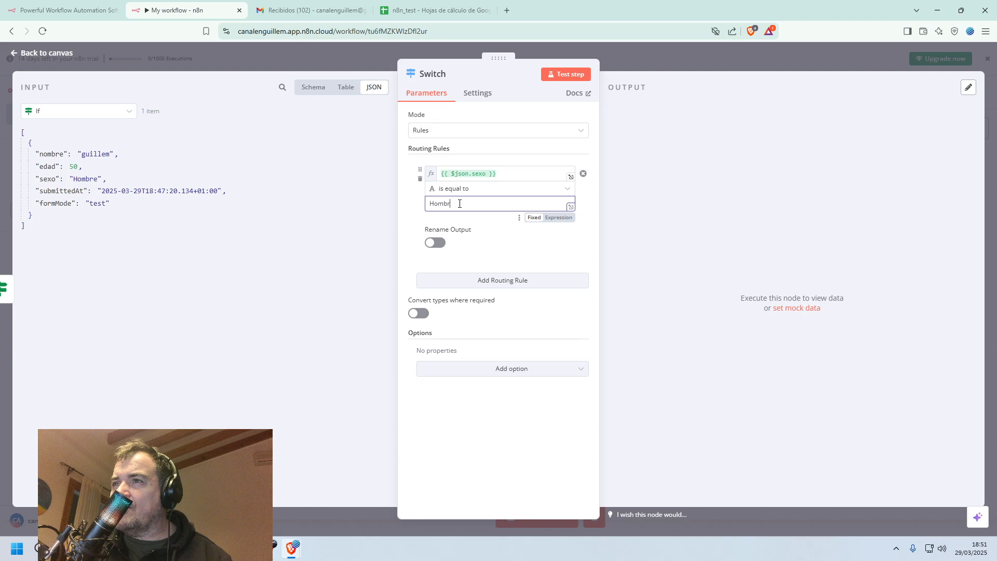
{"action": "left_click", "coordinate": [501, 251]}
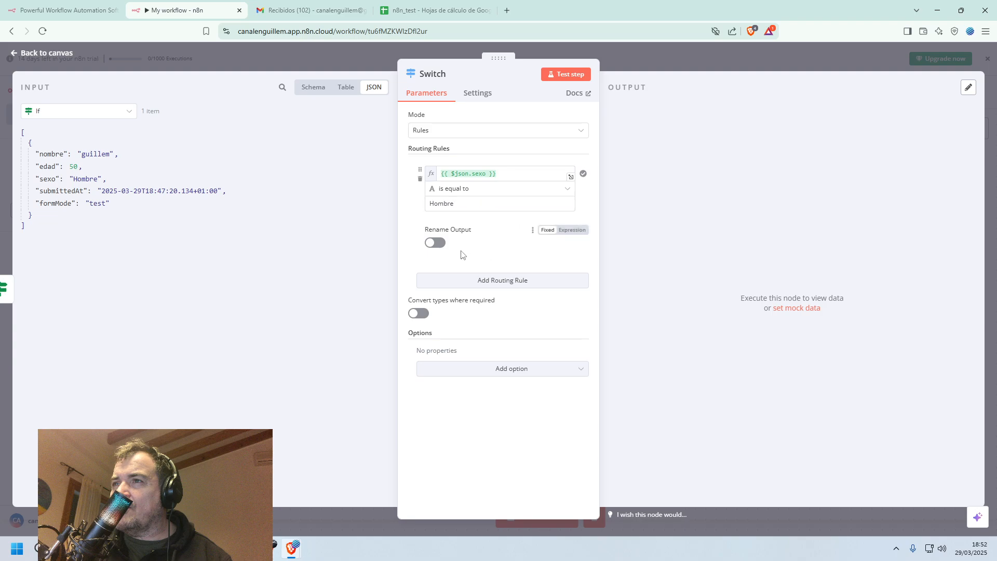
Add a second routing rule where sexo is equal to Mujer, then test the Switch node and return to the canvas.
{"action": "left_click", "coordinate": [488, 287]}
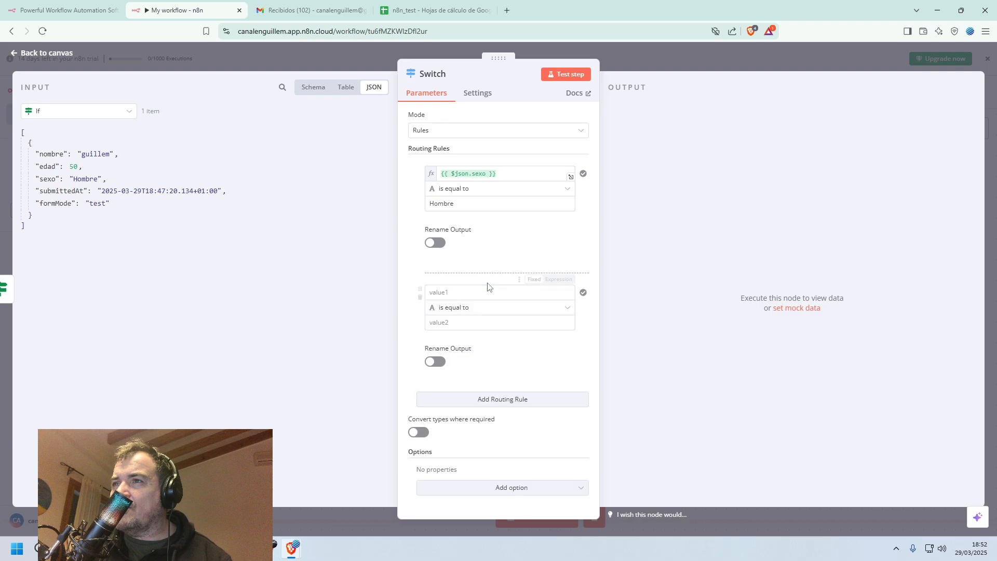
{"action": "left_click", "coordinate": [470, 292]}
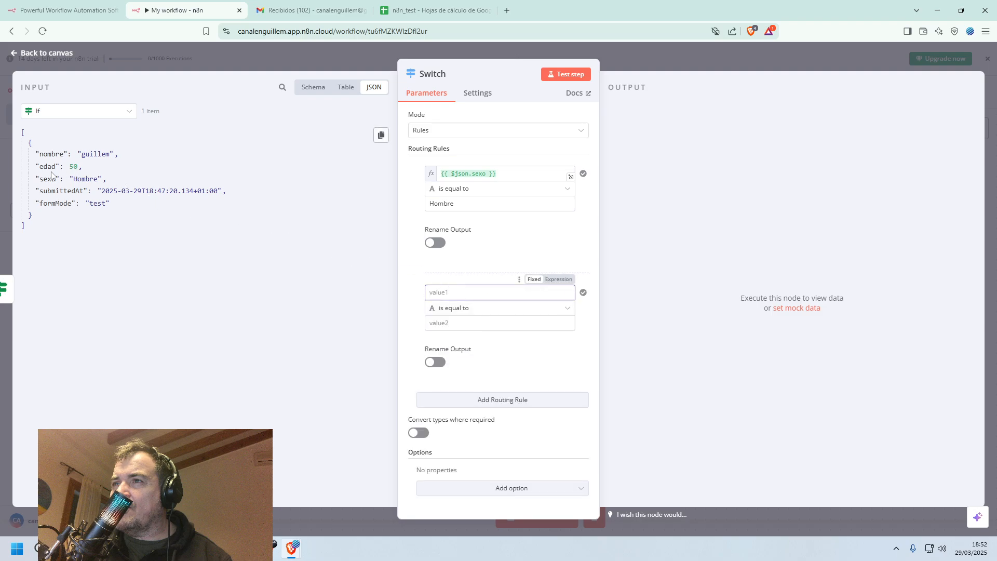
{"action": "left_click_drag", "start_coordinate": [45, 176], "coordinate": [471, 293]}
{"action": "left_click", "coordinate": [412, 356]}
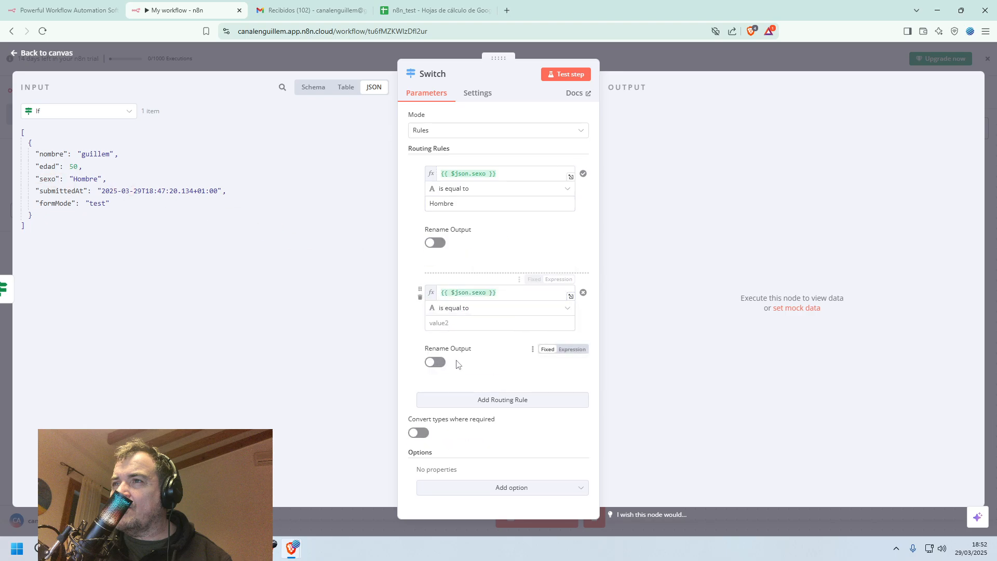
{"action": "left_click", "coordinate": [478, 322]}
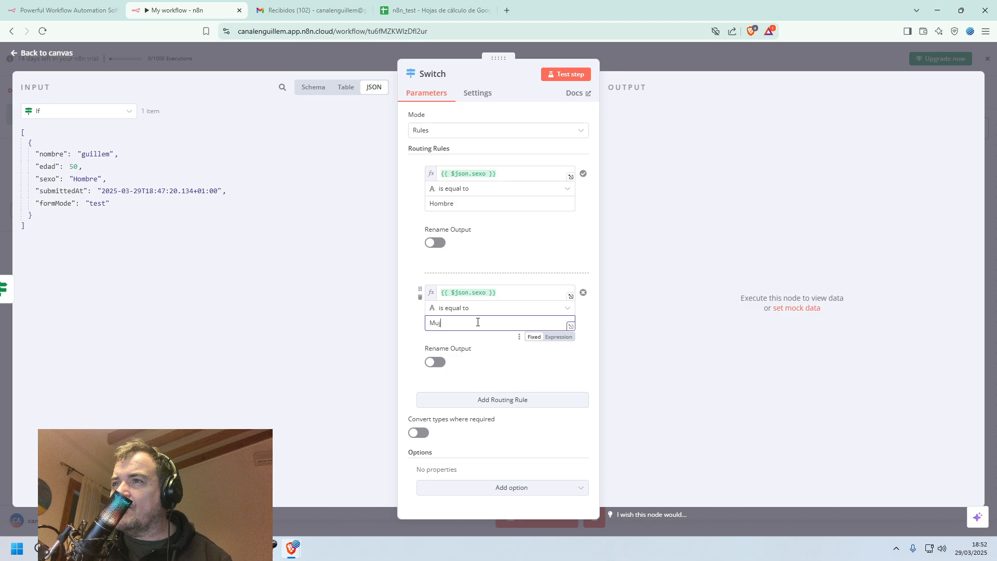
{"action": "left_click", "coordinate": [570, 74]}
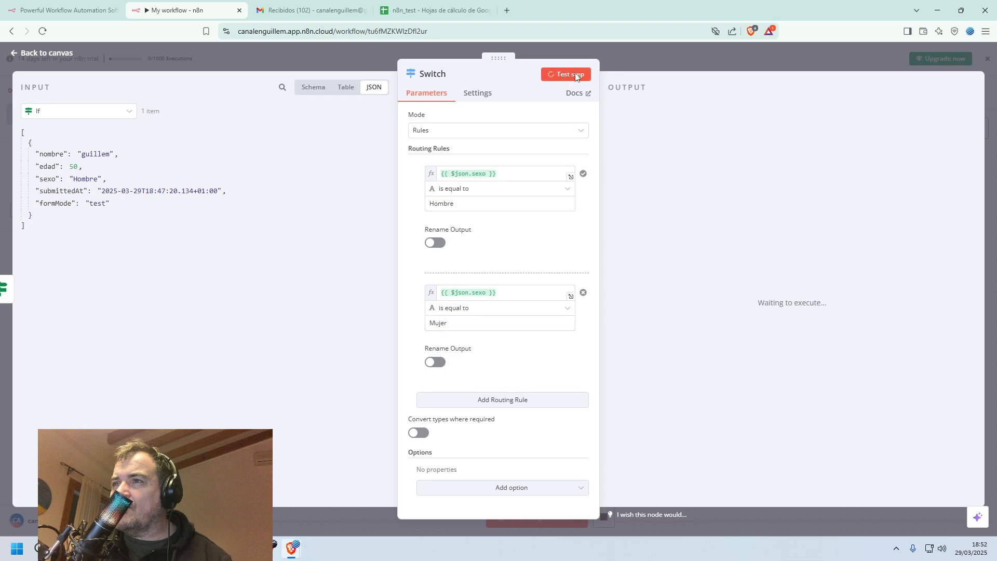
{"action": "left_click", "coordinate": [41, 57]}
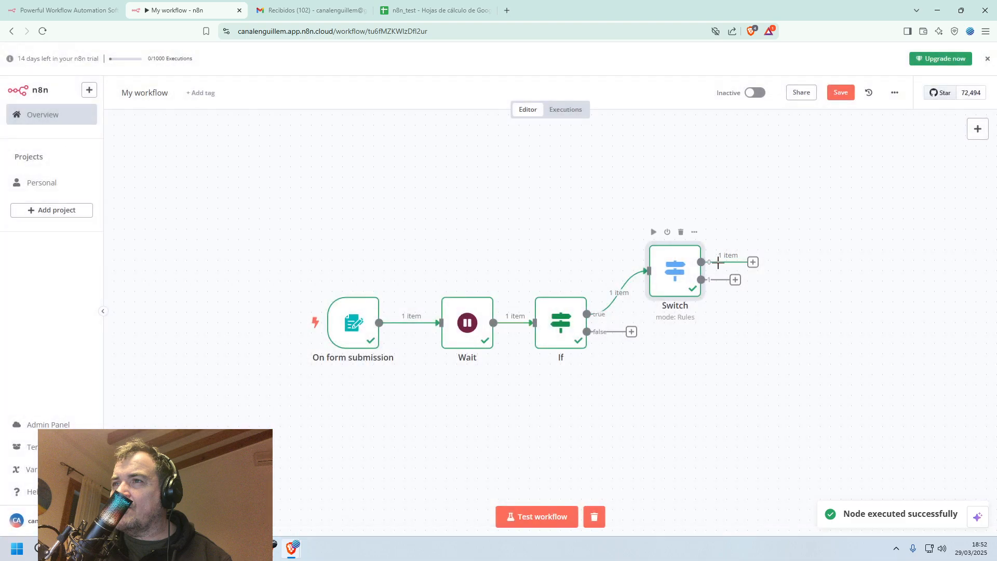
Add a Google Sheets node with the Append or update row in sheet action to output 0 of the Switch node.
{"action": "left_click", "coordinate": [754, 262]}
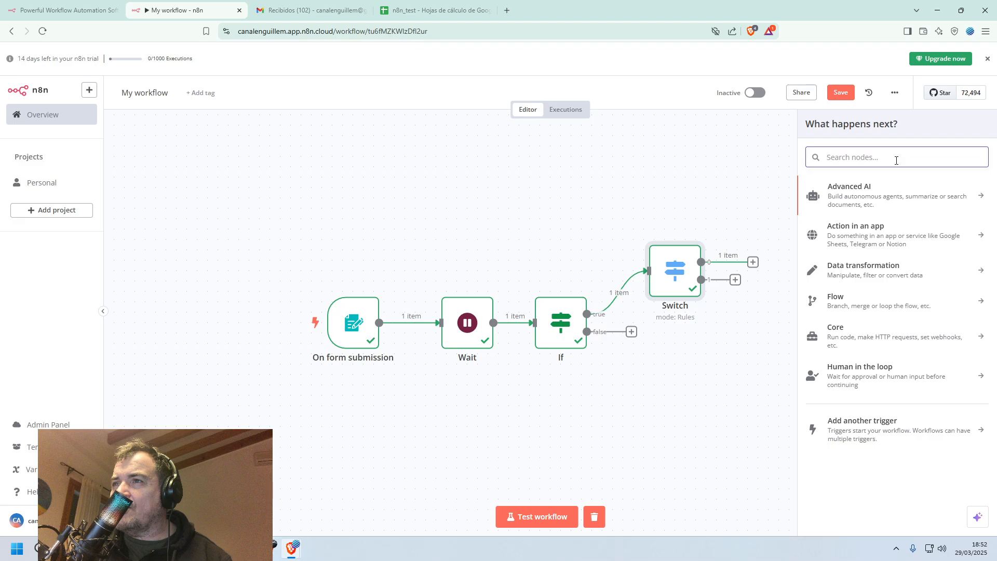
{"action": "type", "text": "she"}
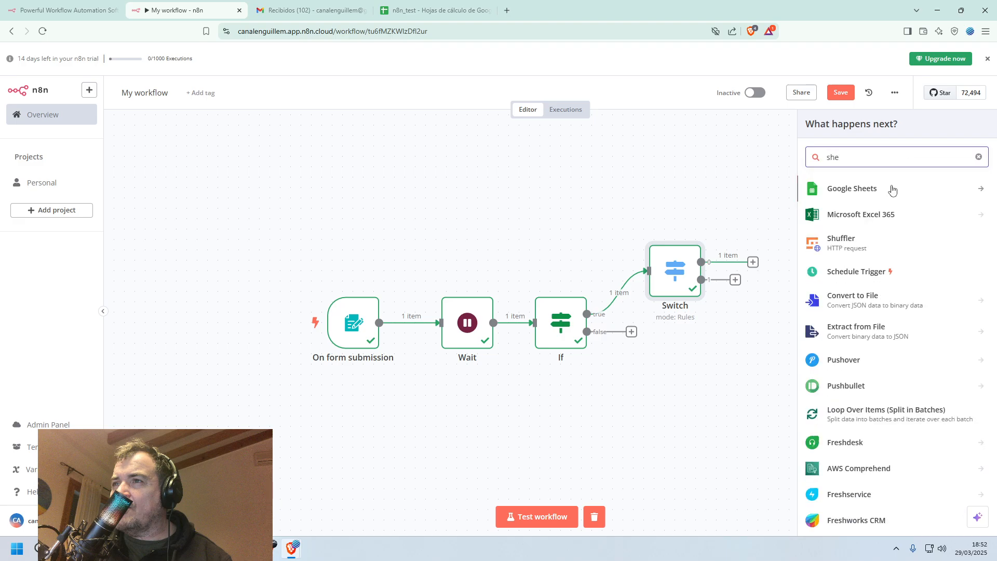
{"action": "left_click", "coordinate": [893, 190]}
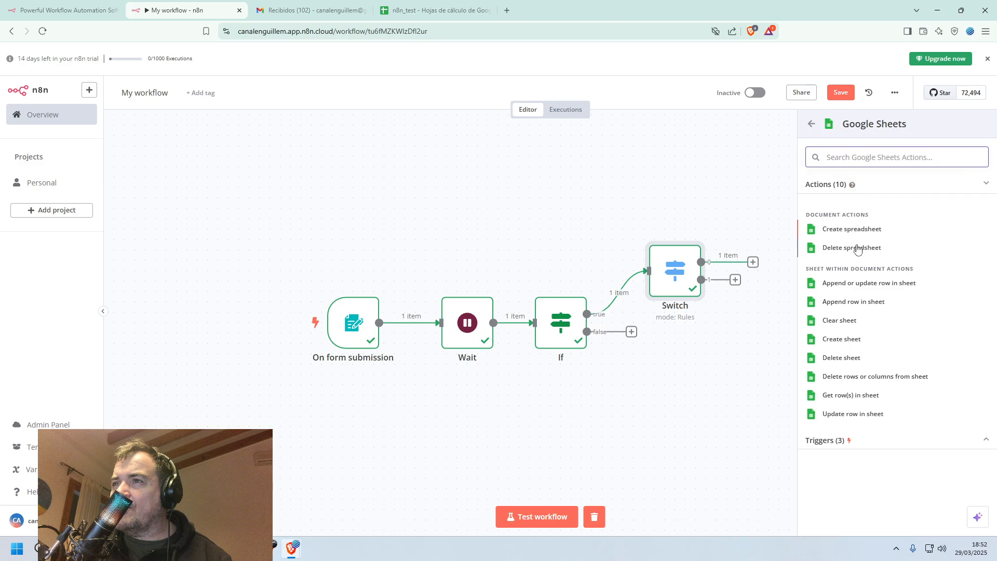
{"action": "left_click", "coordinate": [875, 287]}
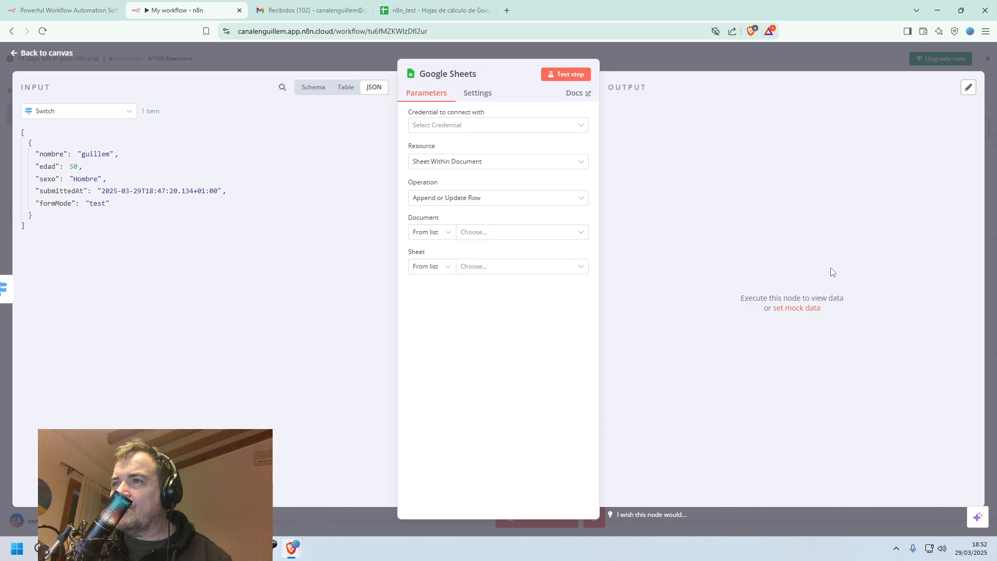
Create a Google Sheets OAuth2 credential by signing in with the Google account and granting n8n.cloud all requested permissions.
{"action": "left_click", "coordinate": [577, 126]}
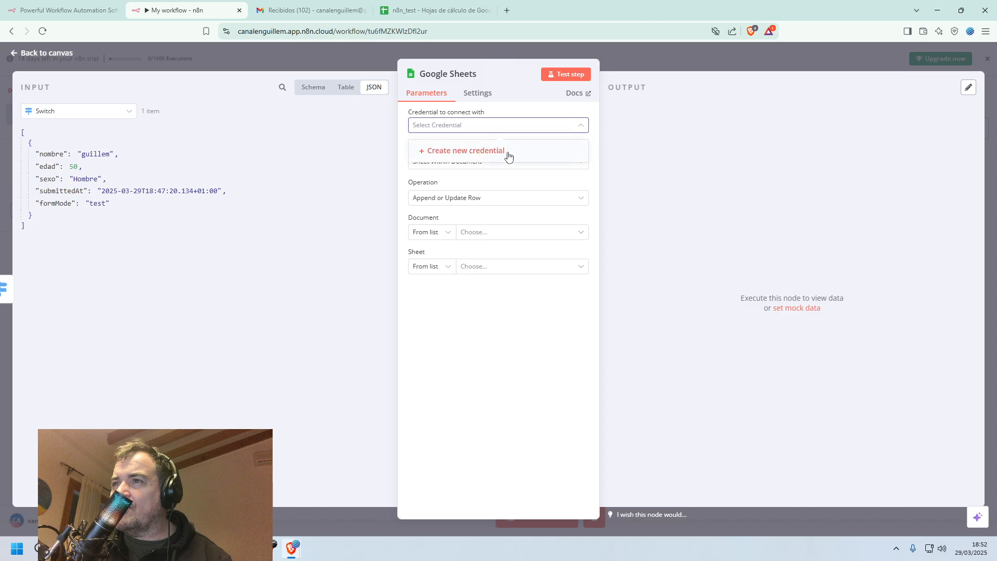
{"action": "left_click", "coordinate": [479, 155]}
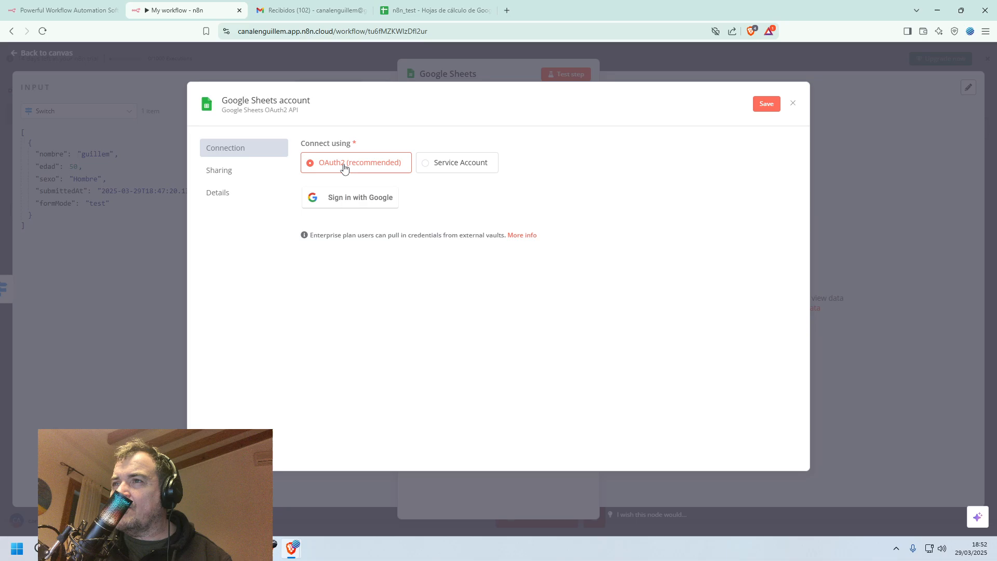
{"action": "left_click", "coordinate": [346, 201]}
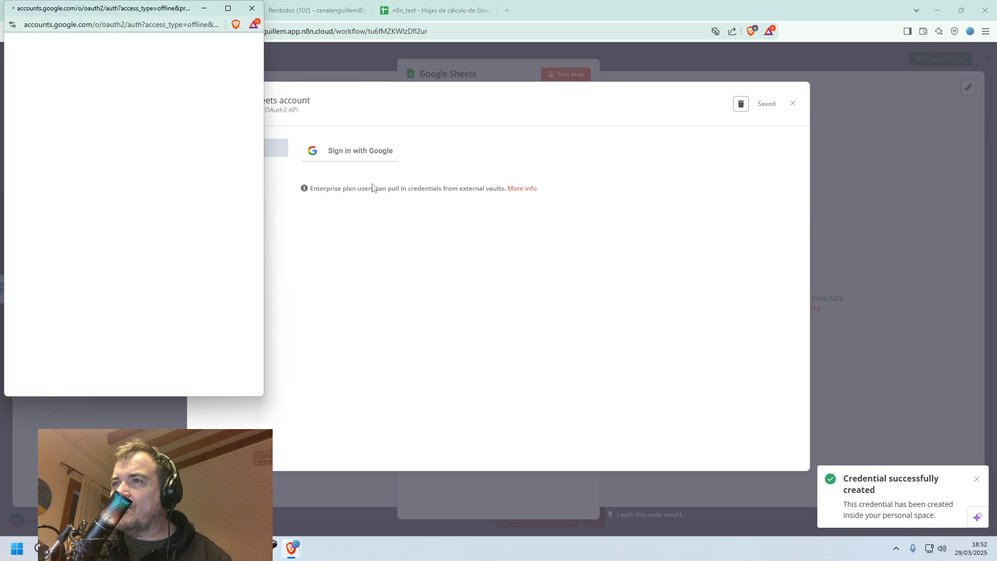
{"action": "left_click", "coordinate": [72, 181]}
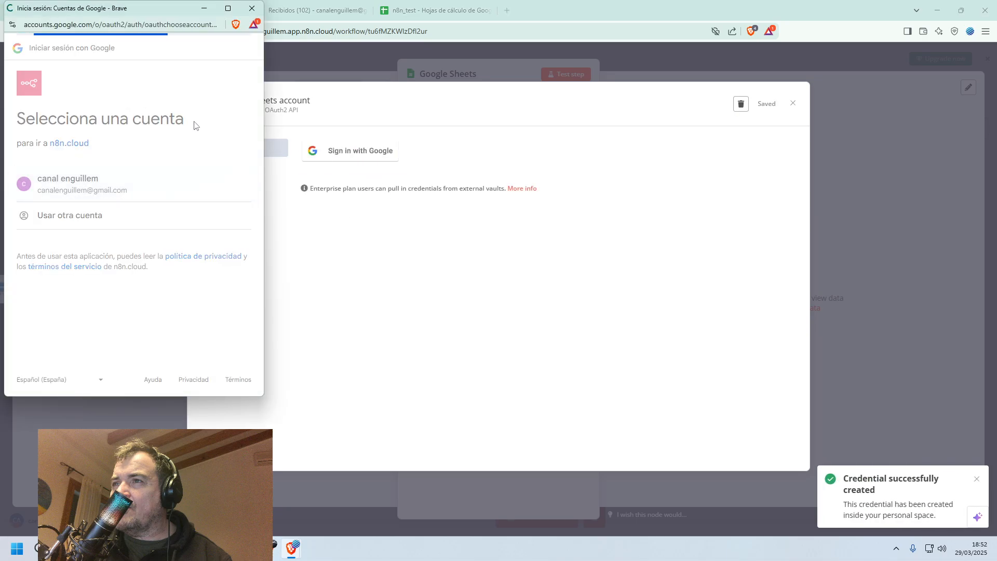
{"action": "left_click", "coordinate": [32, 224]}
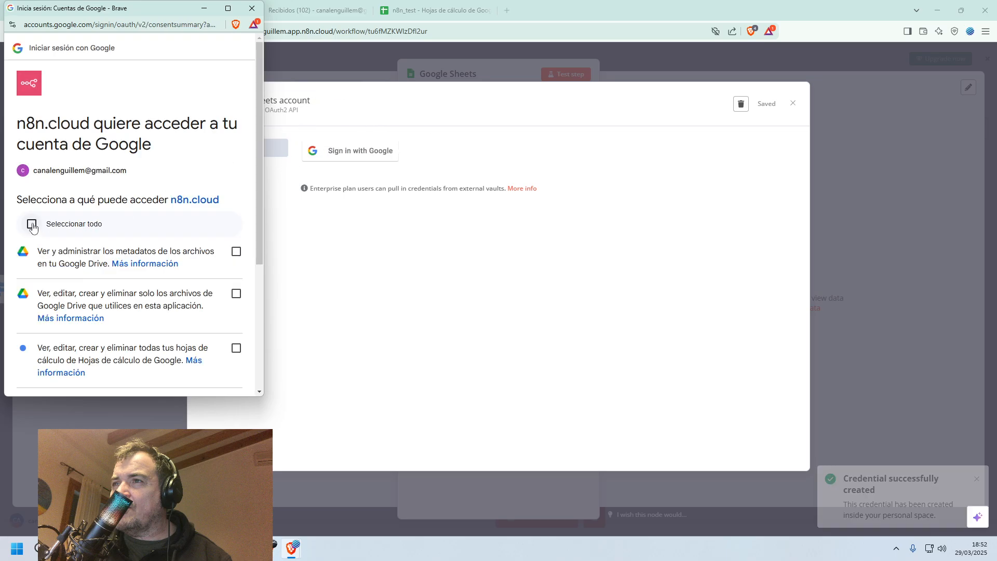
{"action": "scroll", "coordinate": [115, 175], "scroll_direction": "down", "scroll_amount": 2}
{"action": "scroll", "coordinate": [114, 175], "scroll_direction": "down", "scroll_amount": 3}
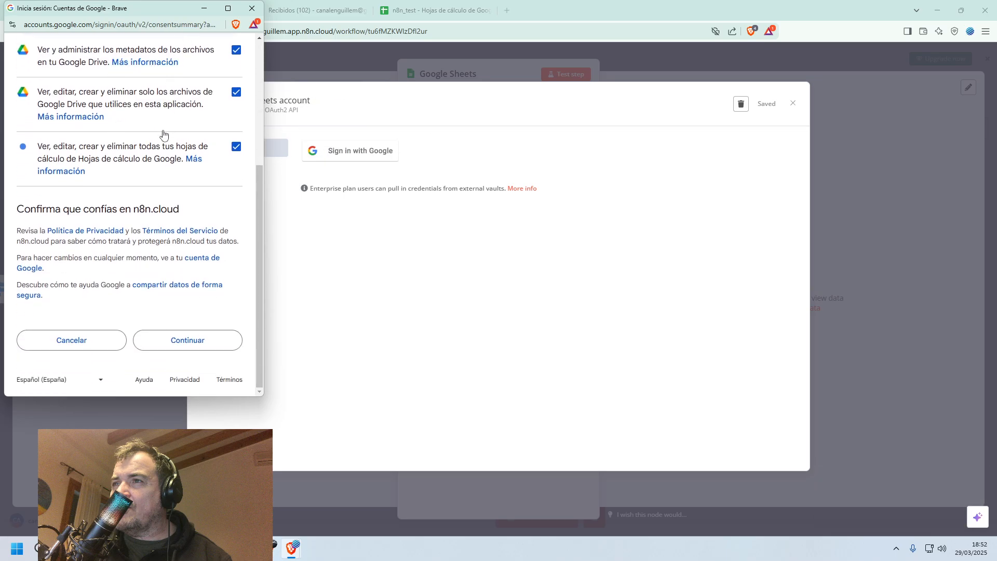
{"action": "left_click", "coordinate": [163, 343]}
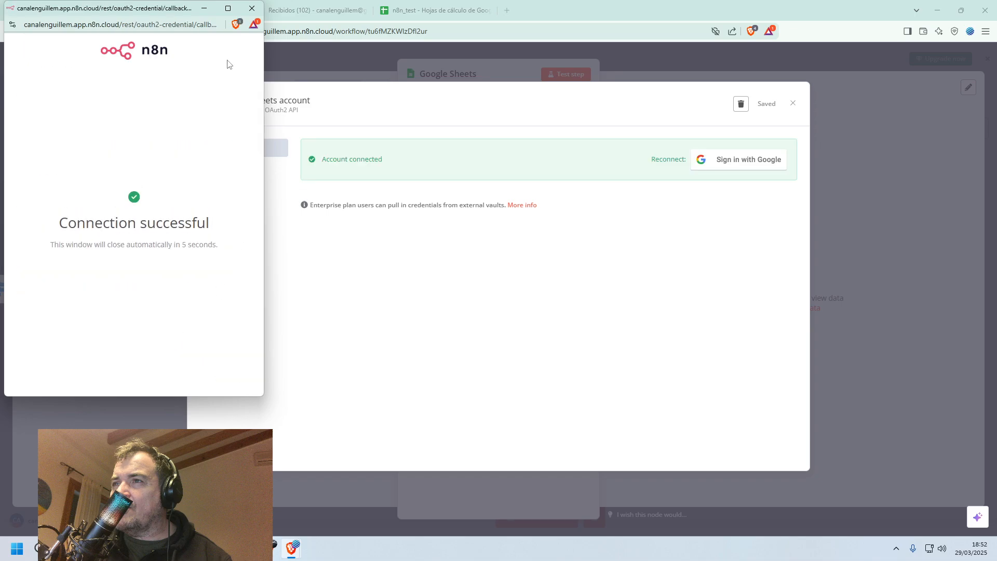
{"action": "left_click", "coordinate": [252, 9]}
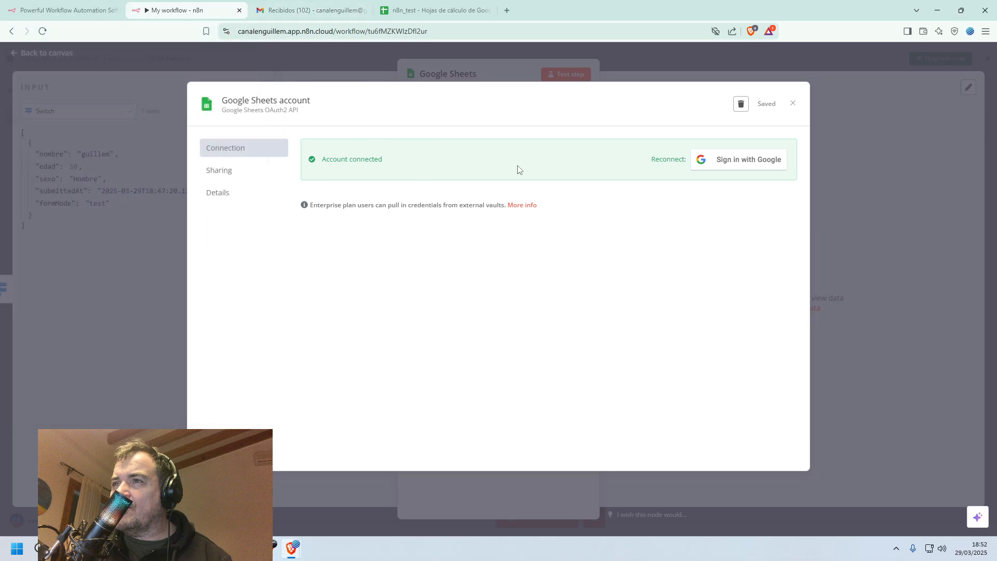
{"action": "left_click", "coordinate": [793, 106]}
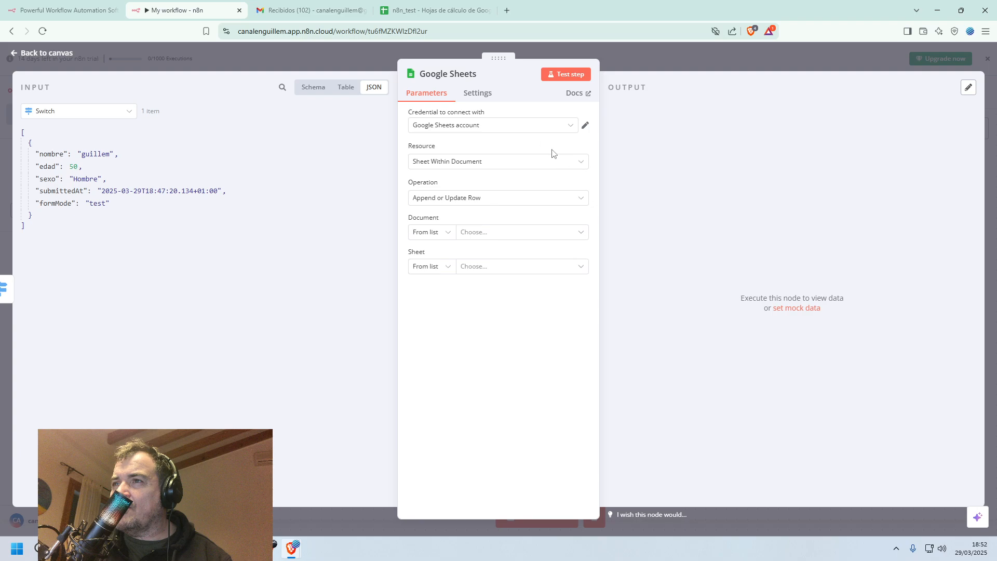
Try the Document resource and check its available operations, then return the resource to Sheet Within Document.
{"action": "left_click", "coordinate": [579, 165]}
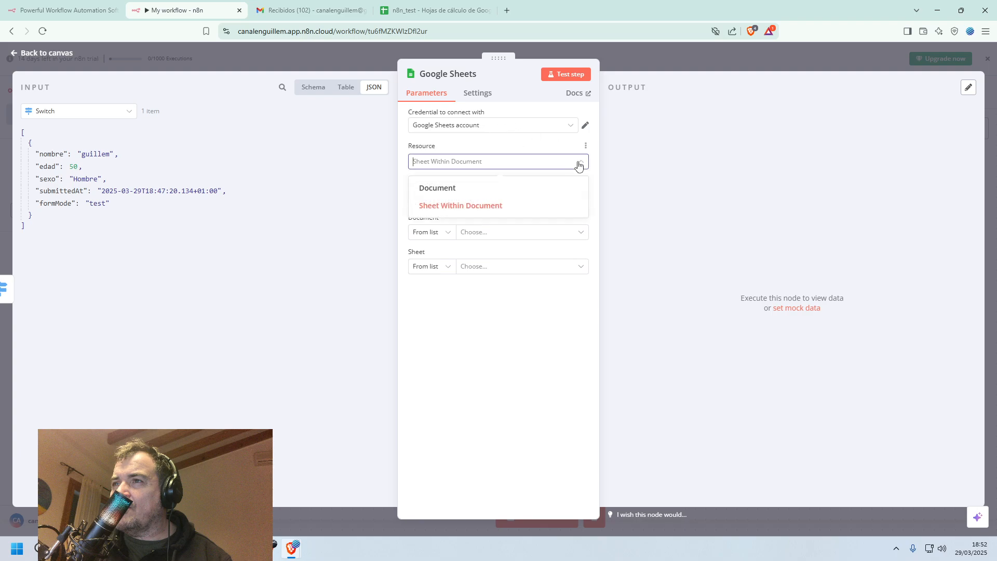
{"action": "left_click", "coordinate": [502, 193]}
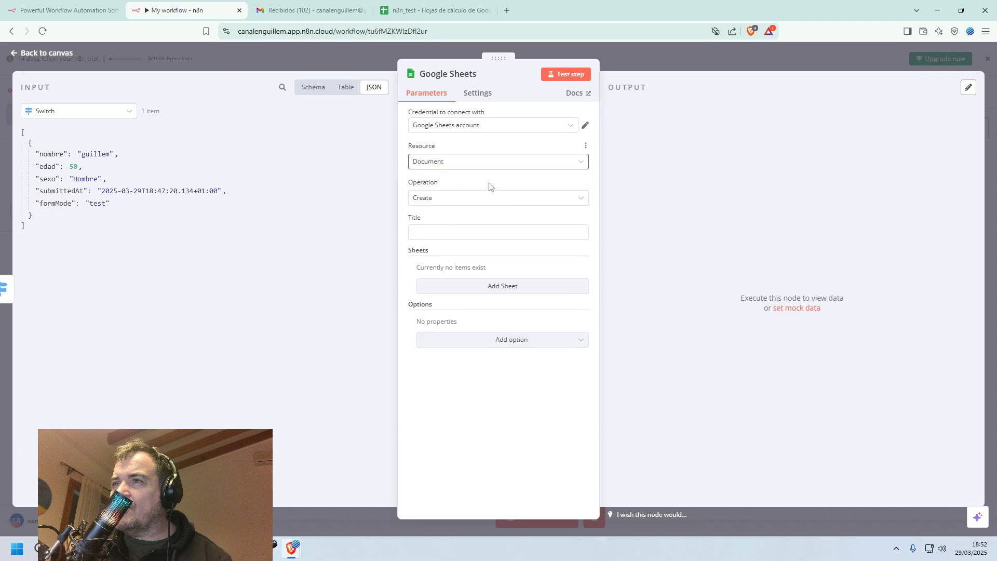
{"action": "left_click", "coordinate": [575, 200]}
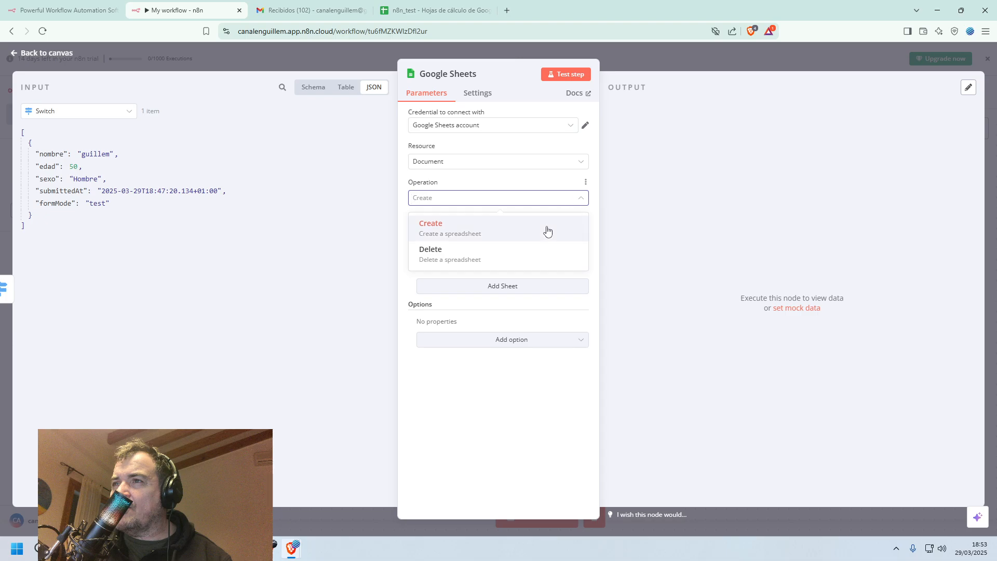
{"action": "left_click", "coordinate": [514, 176]}
{"action": "left_click", "coordinate": [579, 167]}
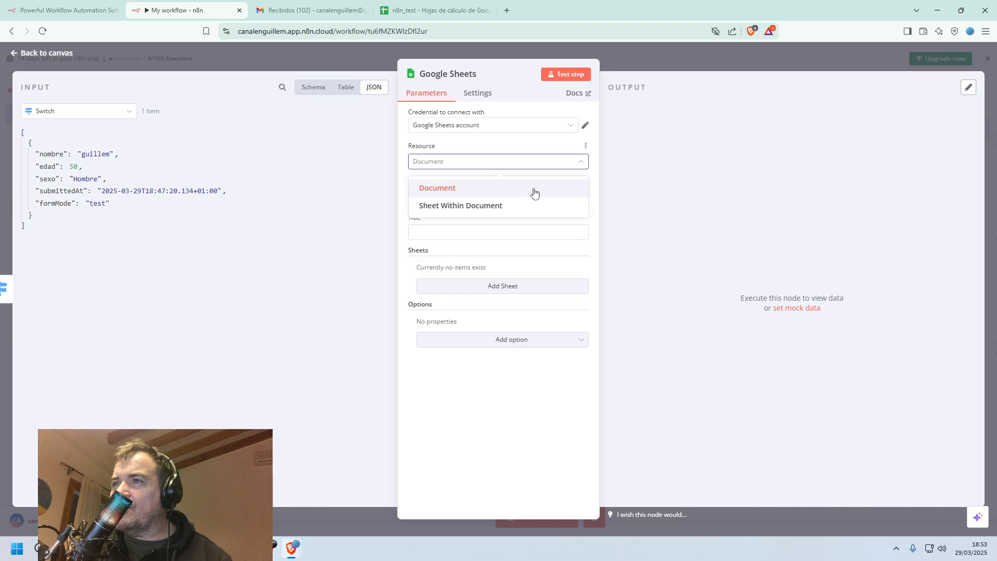
{"action": "left_click", "coordinate": [521, 204]}
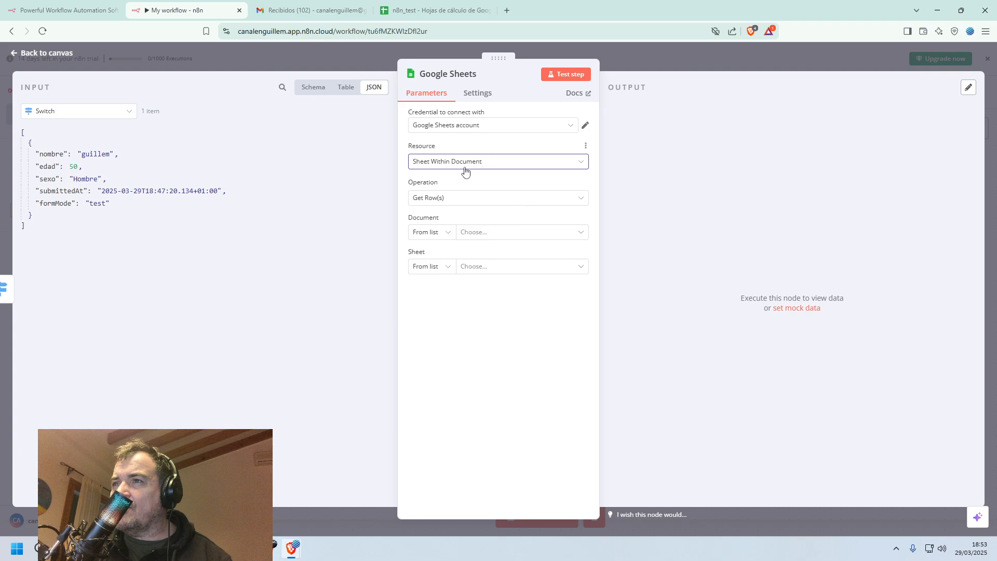
Look through the available operations and credentials, then test the Google Sheets node.
{"action": "left_click", "coordinate": [582, 199]}
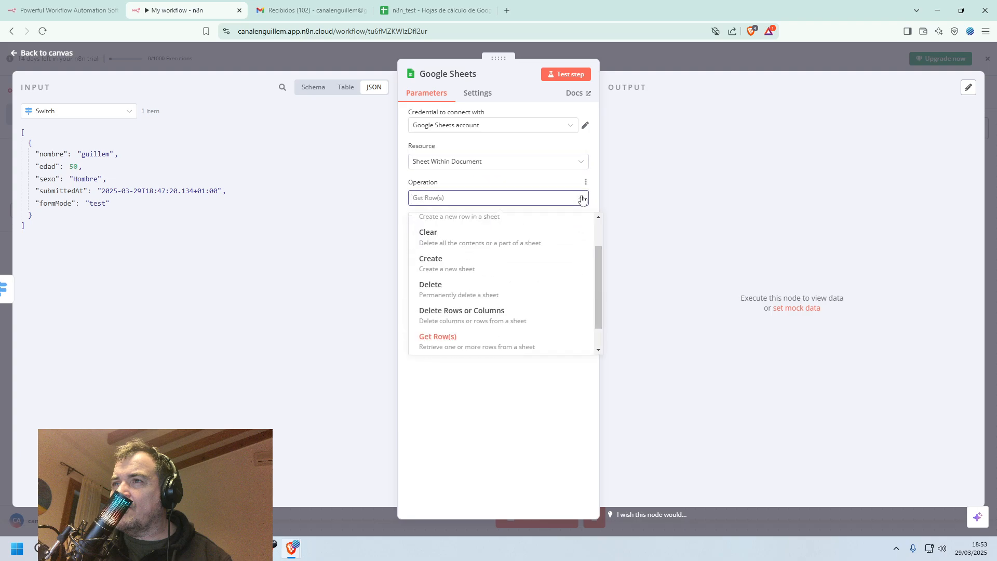
{"action": "left_click", "coordinate": [581, 198]}
{"action": "left_click", "coordinate": [536, 130]}
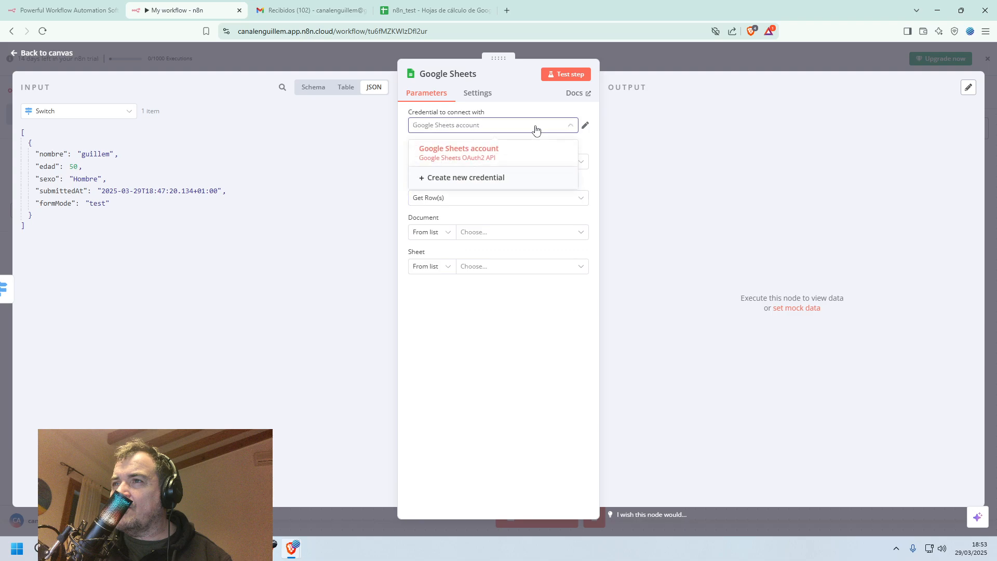
{"action": "left_click", "coordinate": [536, 129]}
{"action": "left_click", "coordinate": [565, 78]}
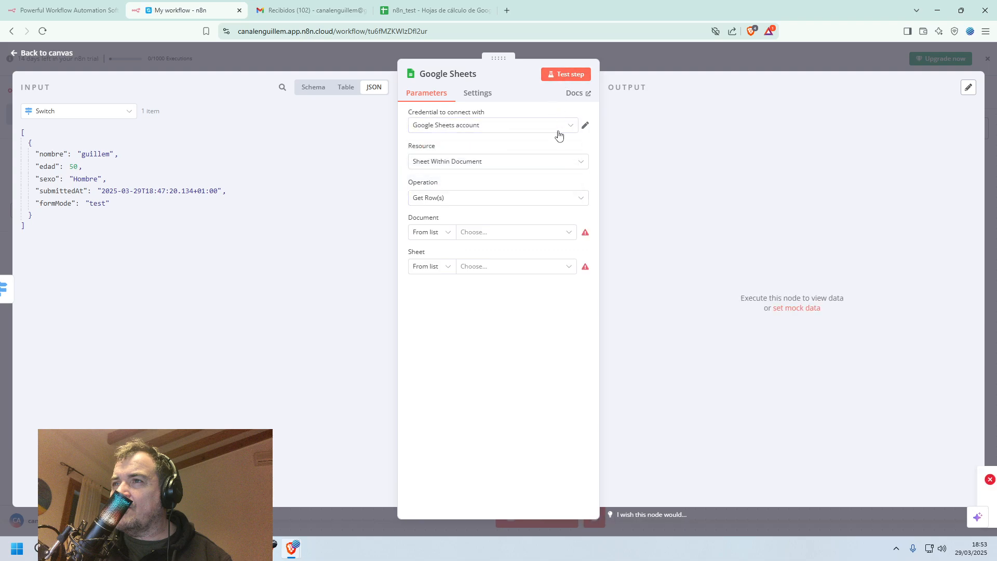
Try the Document resource with the Create operation in the Google Sheets node.
{"action": "left_click", "coordinate": [584, 163]}
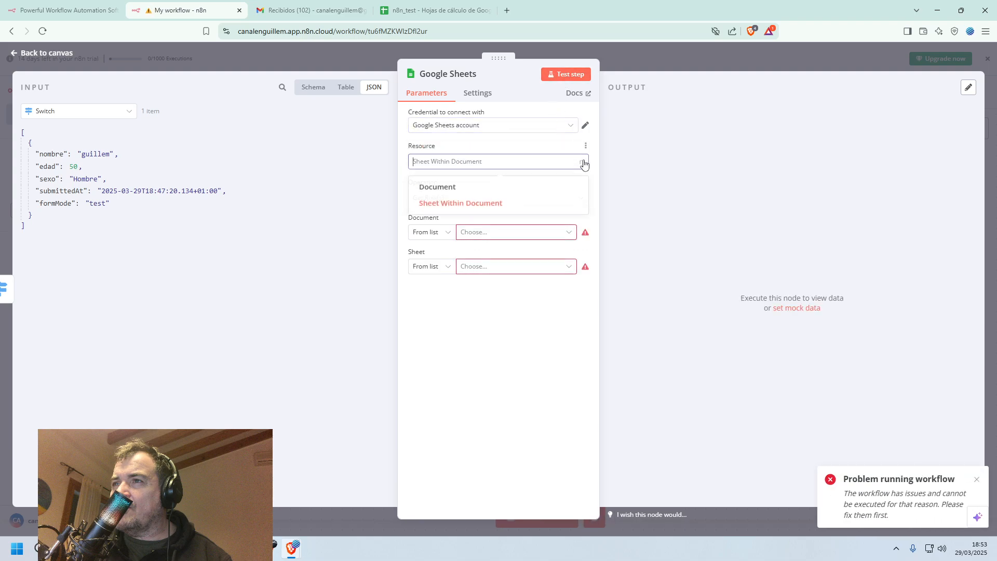
{"action": "left_click", "coordinate": [512, 196]}
{"action": "left_click", "coordinate": [541, 200]}
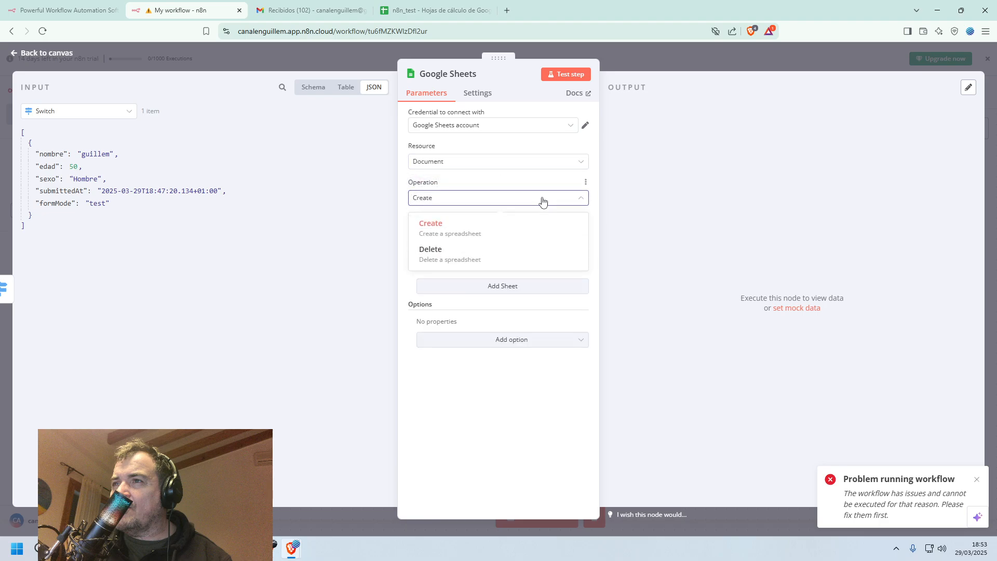
{"action": "left_click", "coordinate": [439, 227]}
{"action": "left_click", "coordinate": [441, 231]}
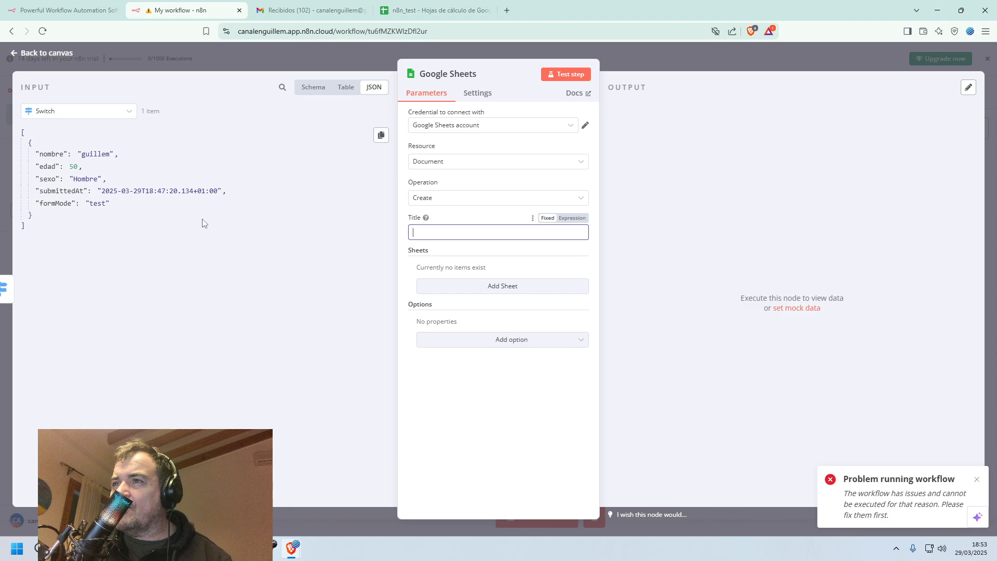
Check and close the n8n_test spreadsheet, then return to the workflow.
{"action": "left_click", "coordinate": [406, 7]}
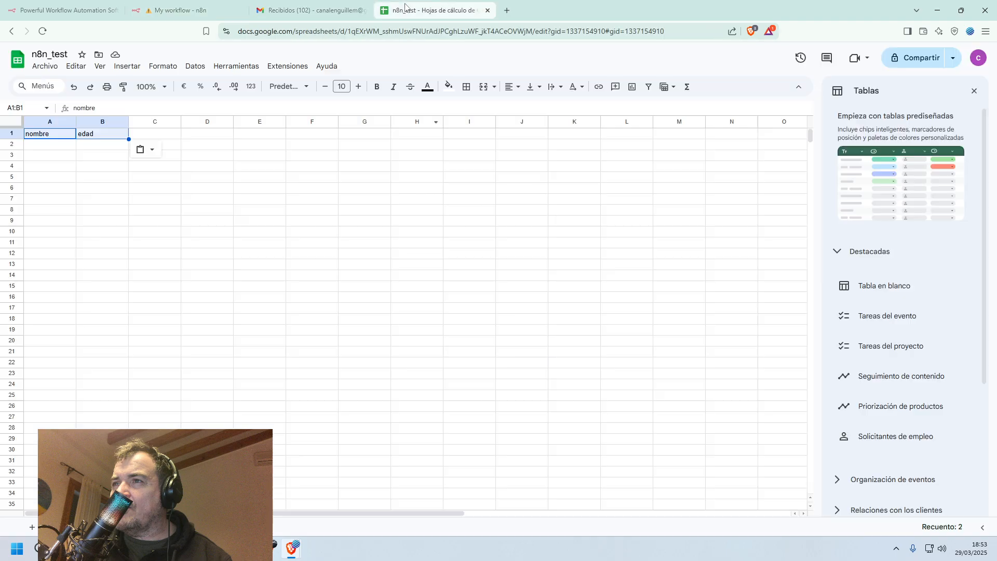
{"action": "left_click", "coordinate": [487, 11]}
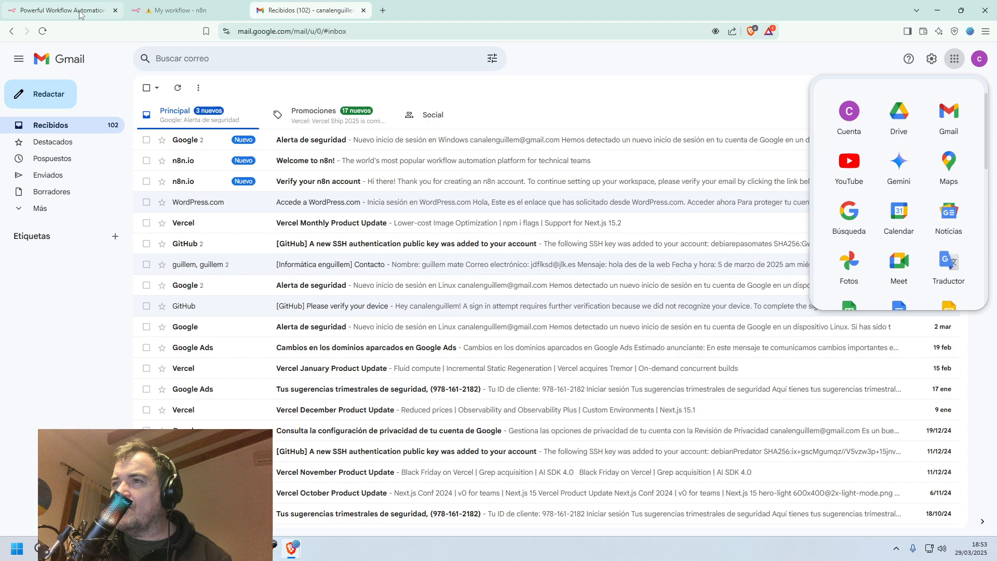
{"action": "left_click", "coordinate": [98, 12]}
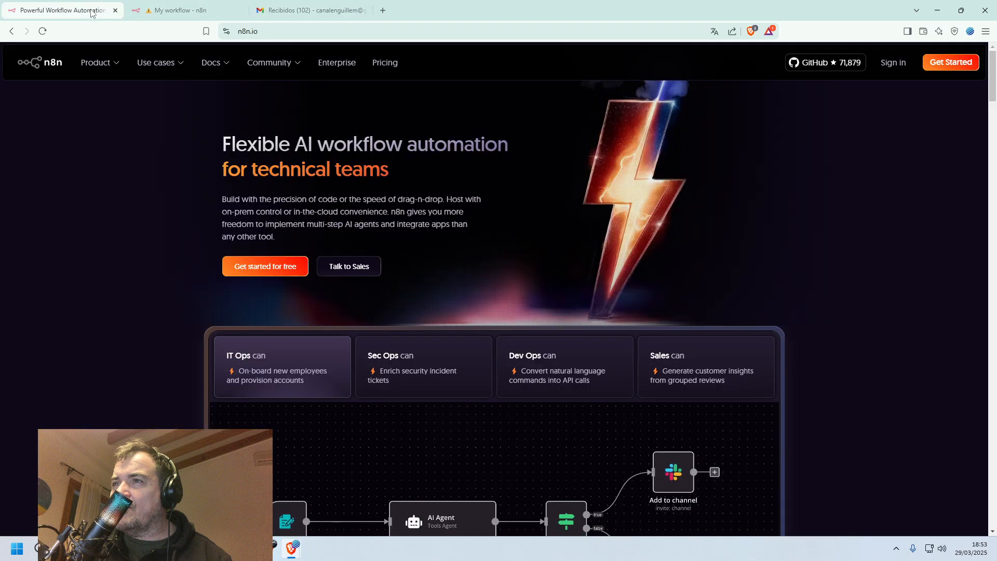
{"action": "left_click", "coordinate": [198, 11]}
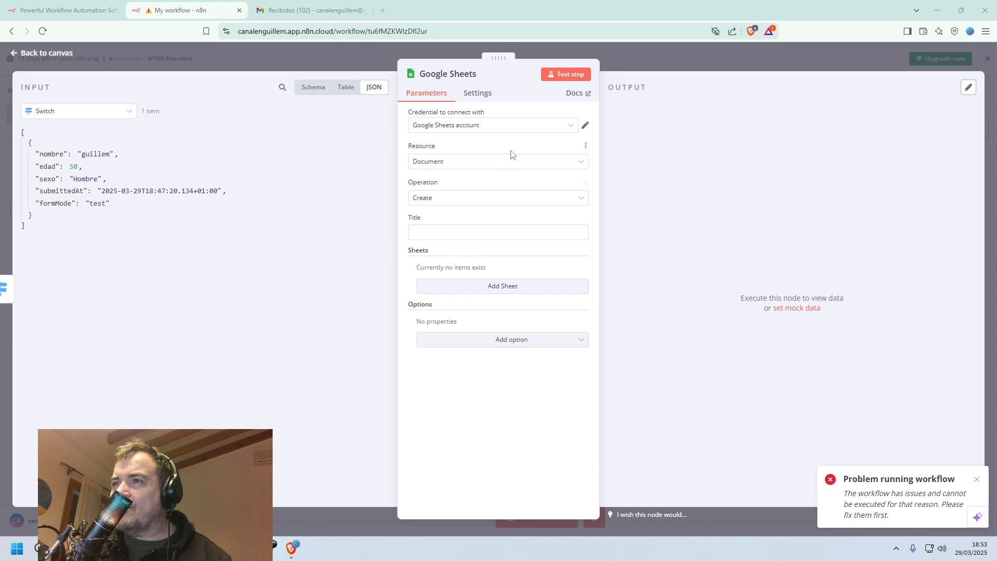
Set the Google Sheets node's resource to Sheet Within Document and its operation to Append or Update Row.
{"action": "left_click", "coordinate": [530, 159]}
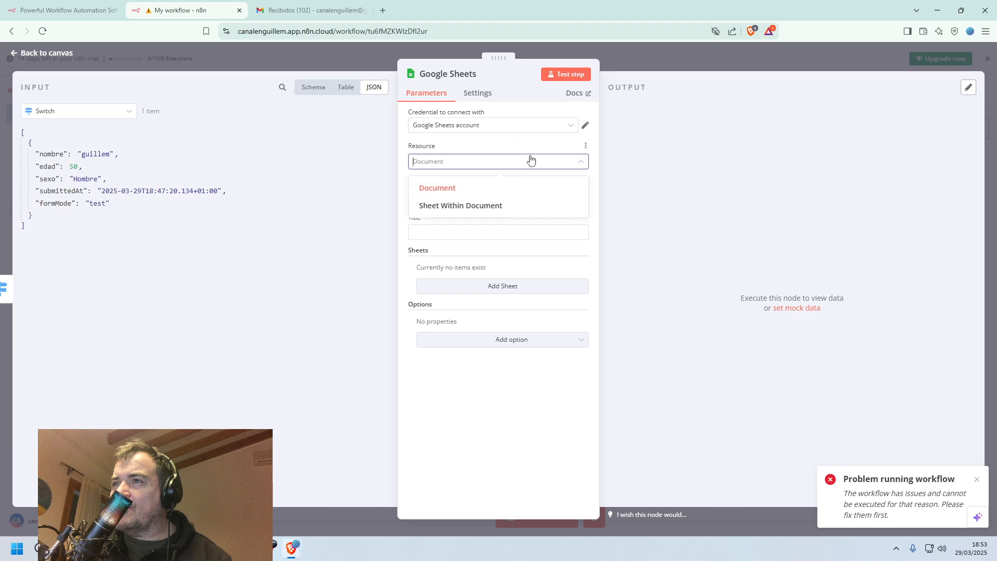
{"action": "left_click", "coordinate": [512, 205]}
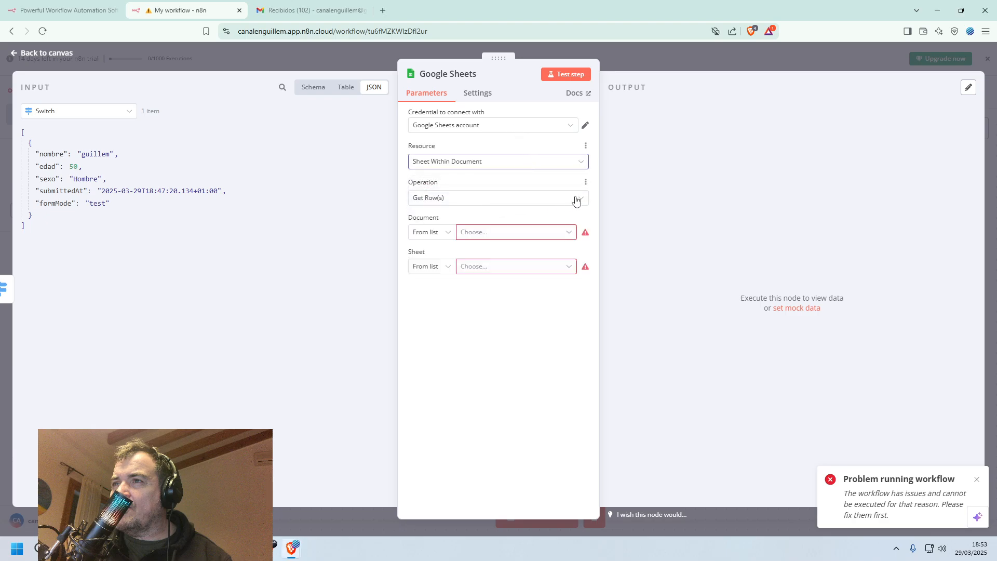
{"action": "left_click", "coordinate": [575, 199]}
{"action": "scroll", "coordinate": [519, 258], "scroll_direction": "up", "scroll_amount": 3}
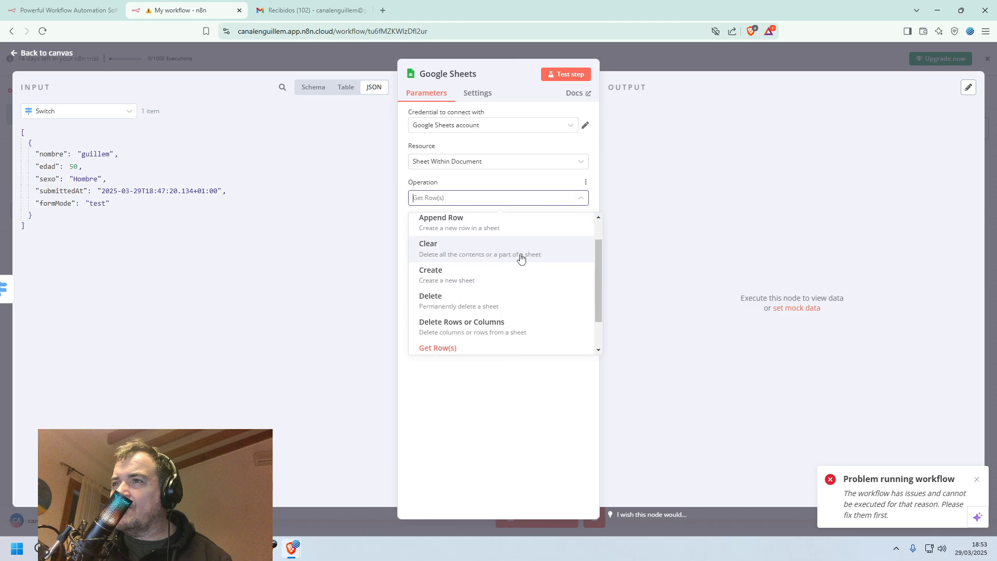
{"action": "left_click", "coordinate": [510, 231]}
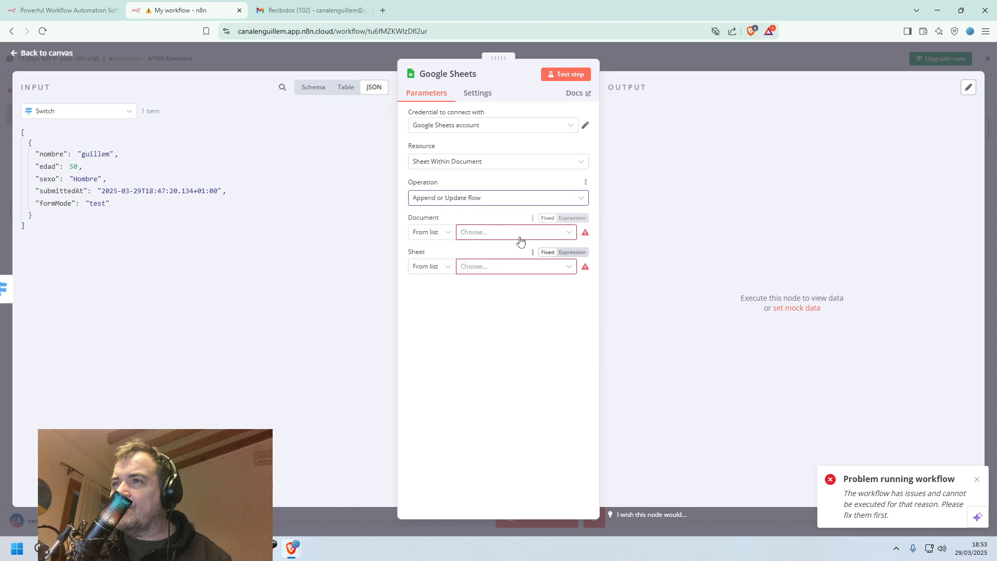
Choose n8n_test as the document and hombres as the sheet.
{"action": "left_click", "coordinate": [521, 233]}
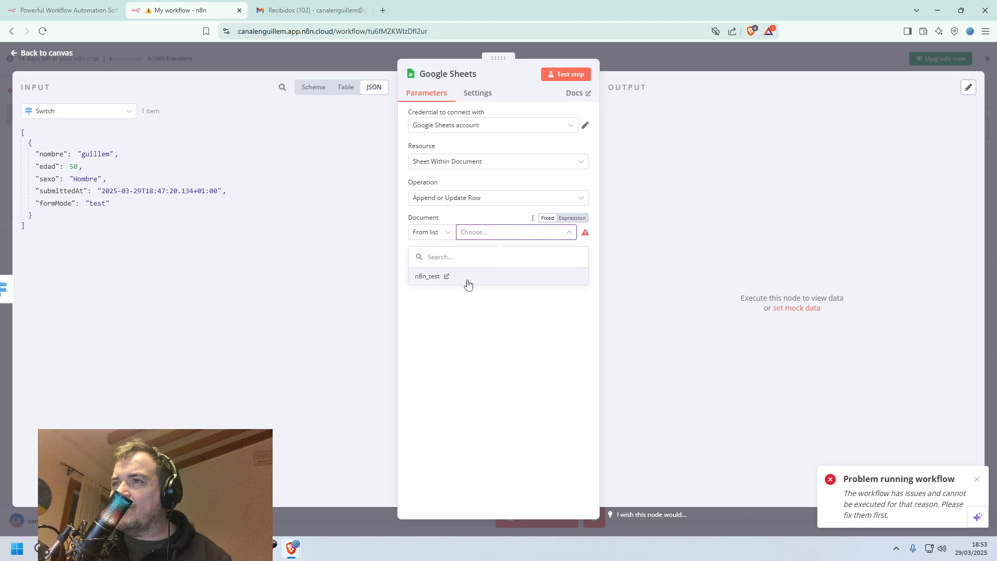
{"action": "left_click", "coordinate": [468, 278]}
{"action": "left_click", "coordinate": [501, 273]}
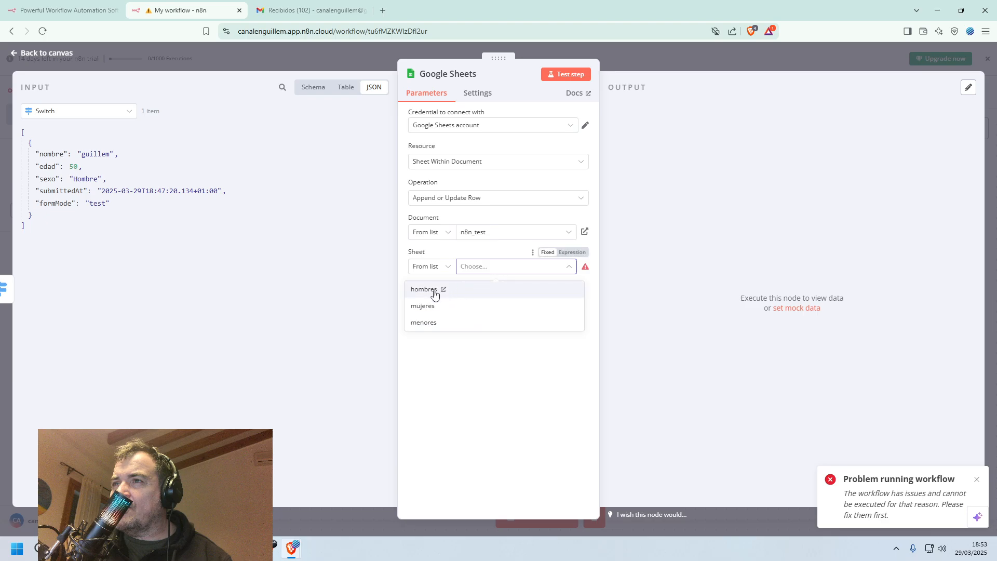
{"action": "left_click", "coordinate": [424, 290]}
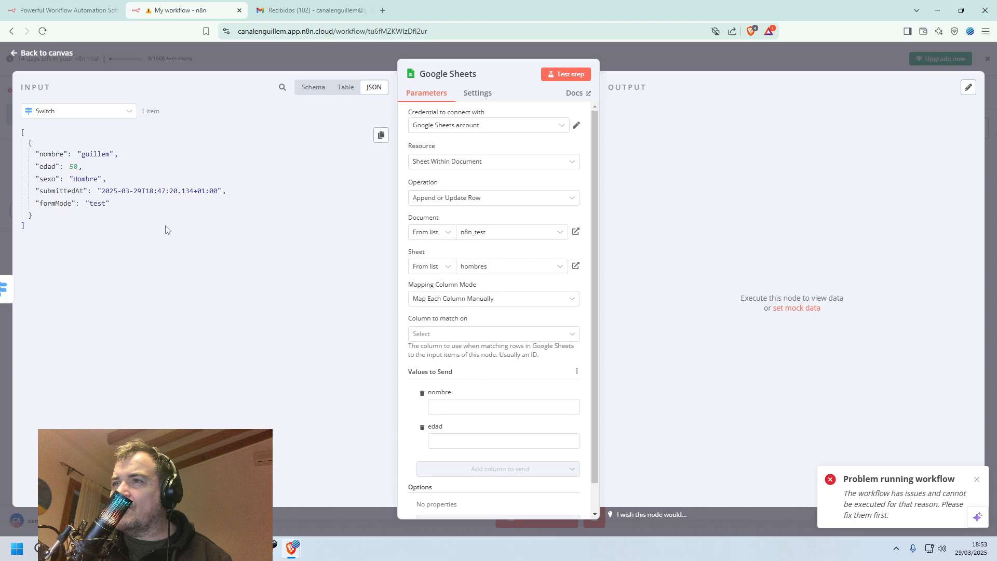
Map the input fields nombre and edad to the nombre and edad columns under Values to Send.
{"action": "left_click", "coordinate": [450, 403]}
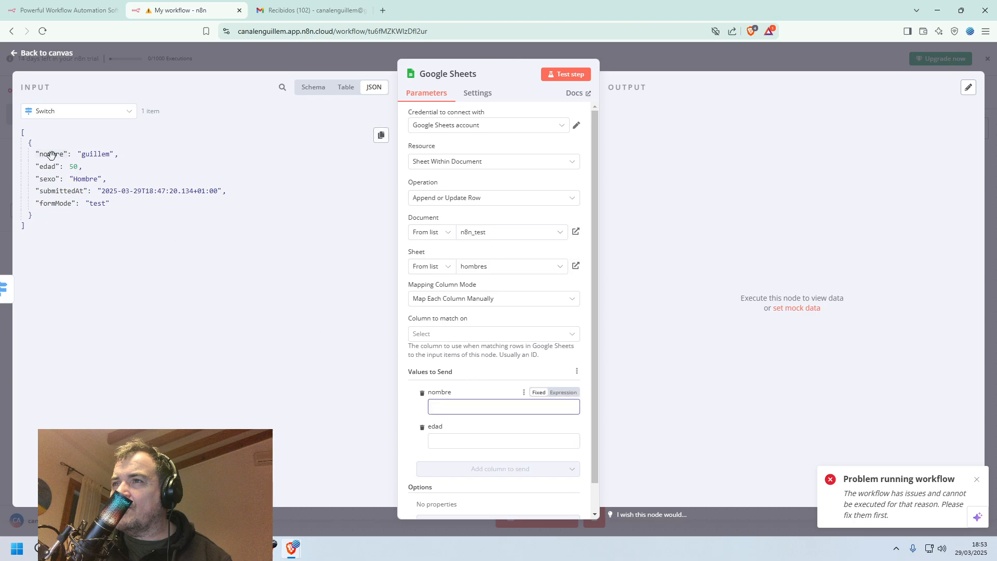
{"action": "left_click_drag", "start_coordinate": [51, 155], "coordinate": [476, 408]}
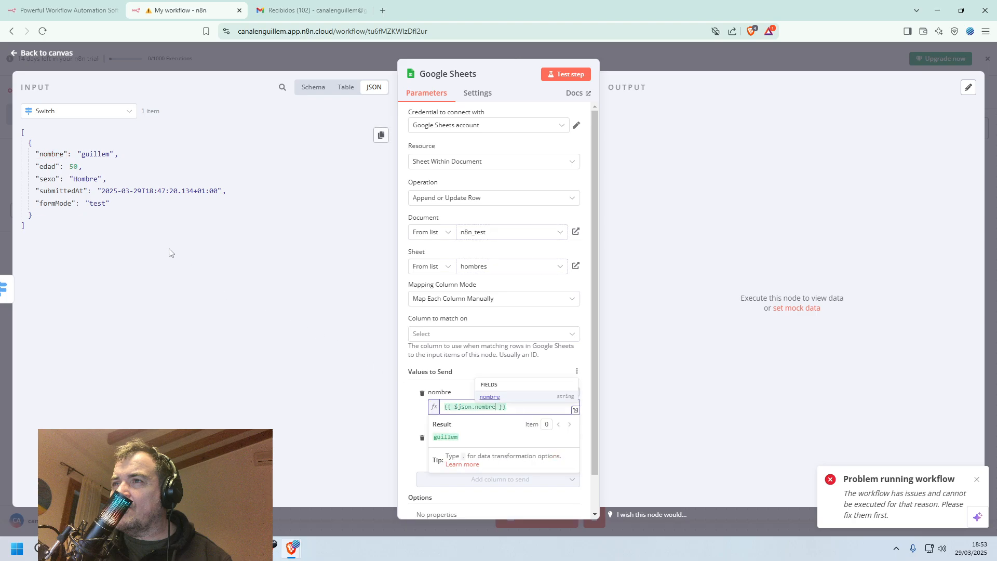
{"action": "left_click_drag", "start_coordinate": [42, 166], "coordinate": [458, 459]}
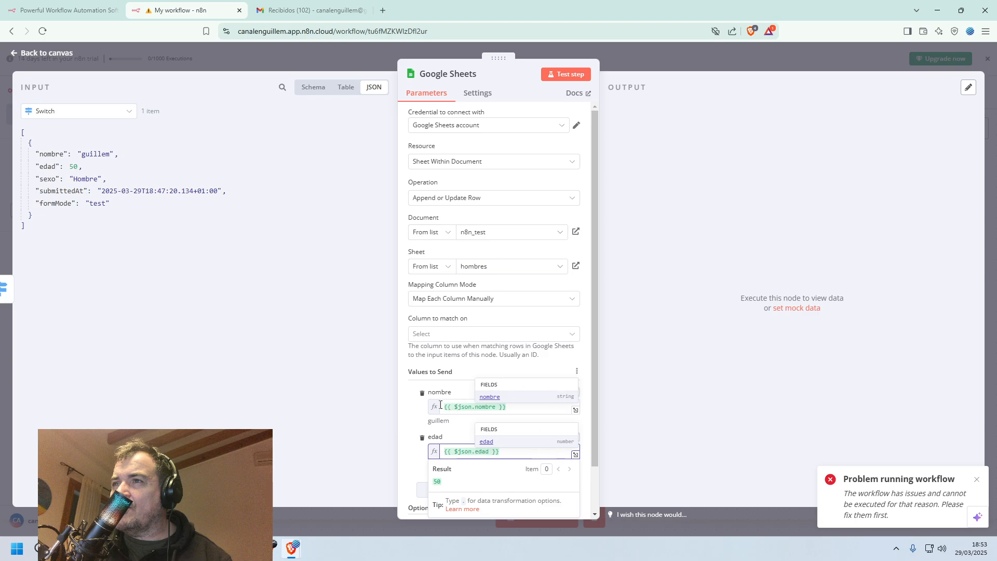
{"action": "left_click", "coordinate": [410, 423]}
{"action": "scroll", "coordinate": [426, 450], "scroll_direction": "down", "scroll_amount": 1}
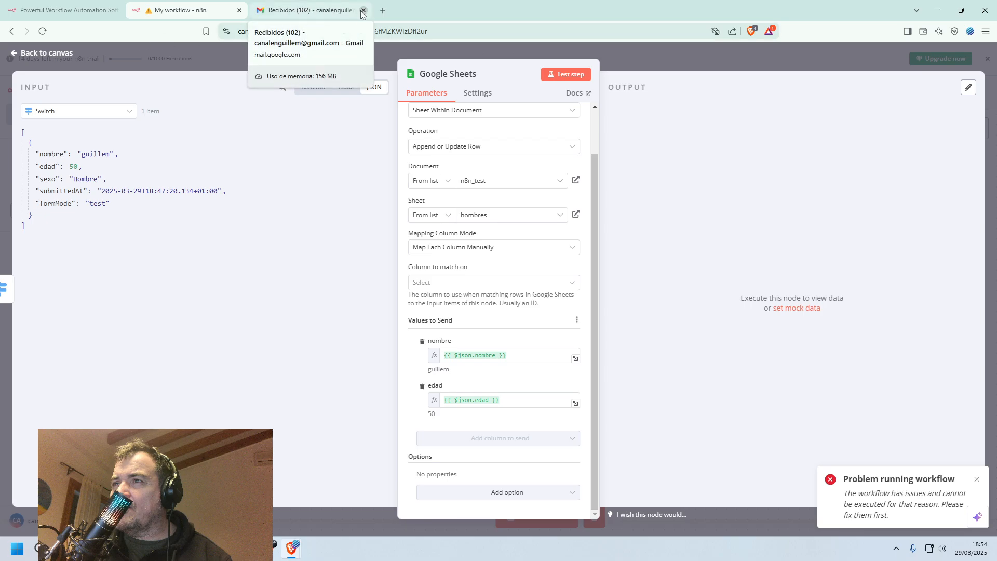
{"action": "mouse_move", "coordinate": [428, 18]}
{"action": "left_mouse_down"}
{"action": "mouse_move", "coordinate": [456, 48]}
{"action": "mouse_move", "coordinate": [435, 41]}
{"action": "mouse_move", "coordinate": [447, 20]}
{"action": "left_mouse_up"}
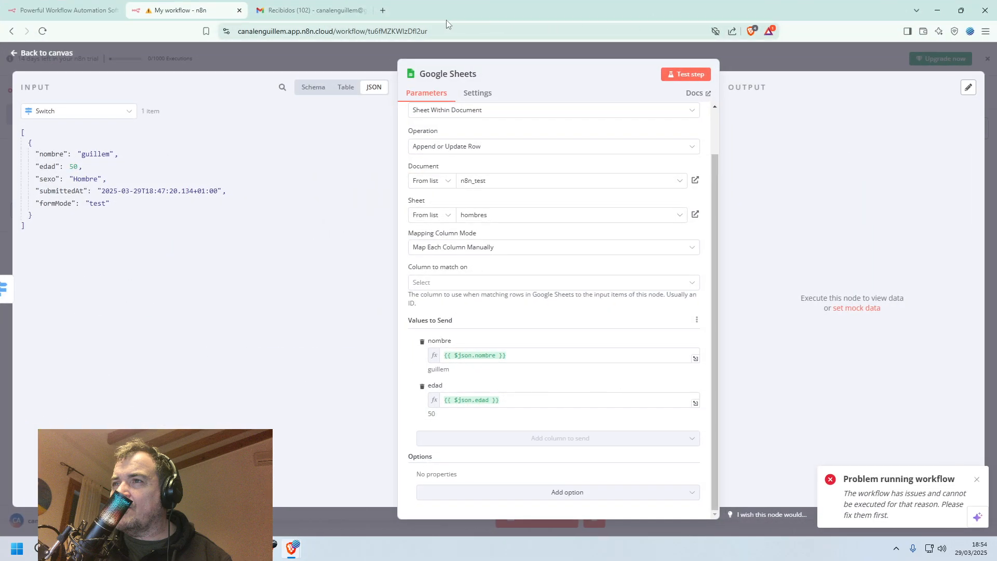
Go to Google Sheets in a new browser tab and open the n8n_test spreadsheet from the recent files.
{"action": "left_click", "coordinate": [386, 13]}
{"action": "type", "text": "she"}
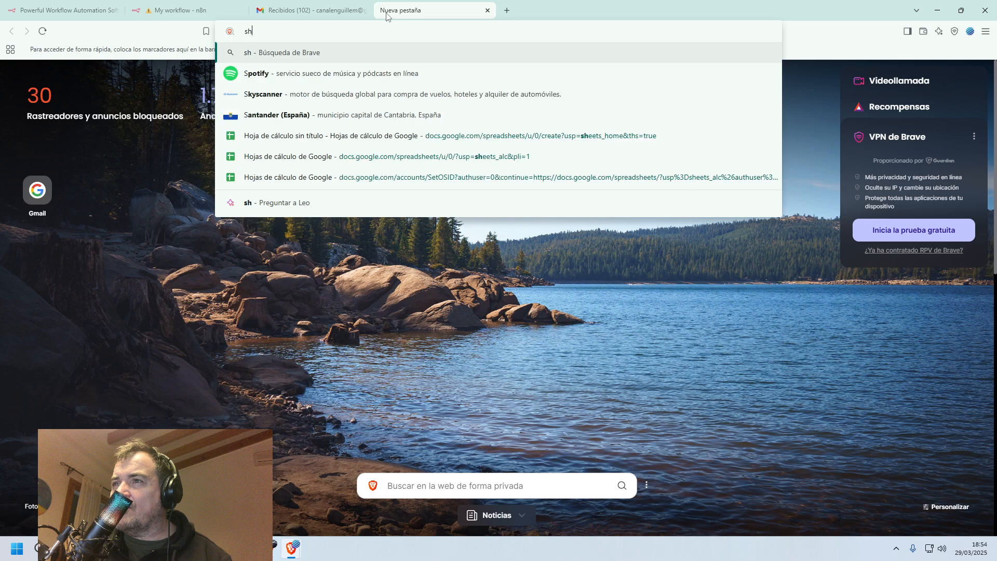
{"action": "key", "text": "Down"}
{"action": "key", "text": "Down"}
{"action": "key", "text": "Down"}
{"action": "key", "text": "Down"}
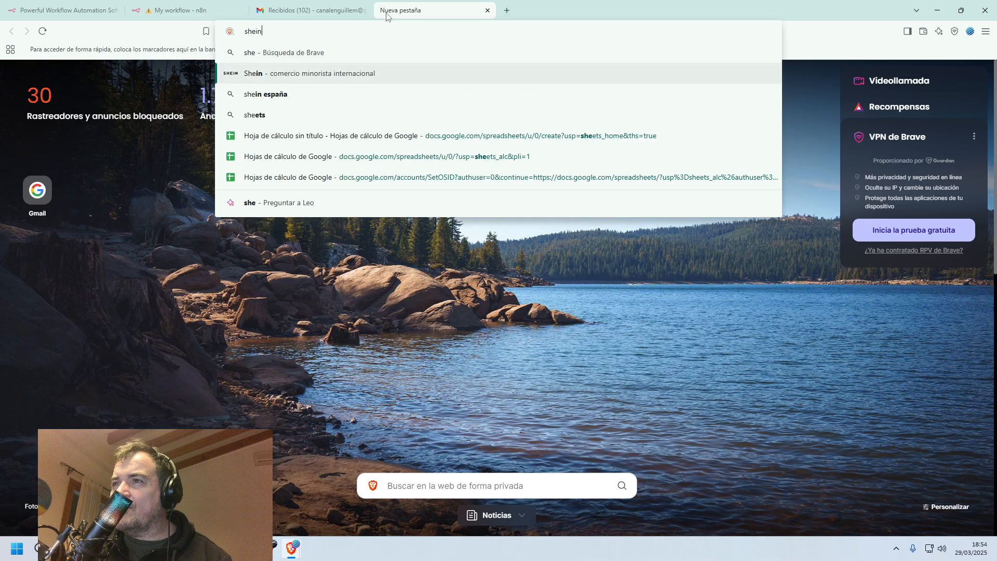
{"action": "key", "text": "Return"}
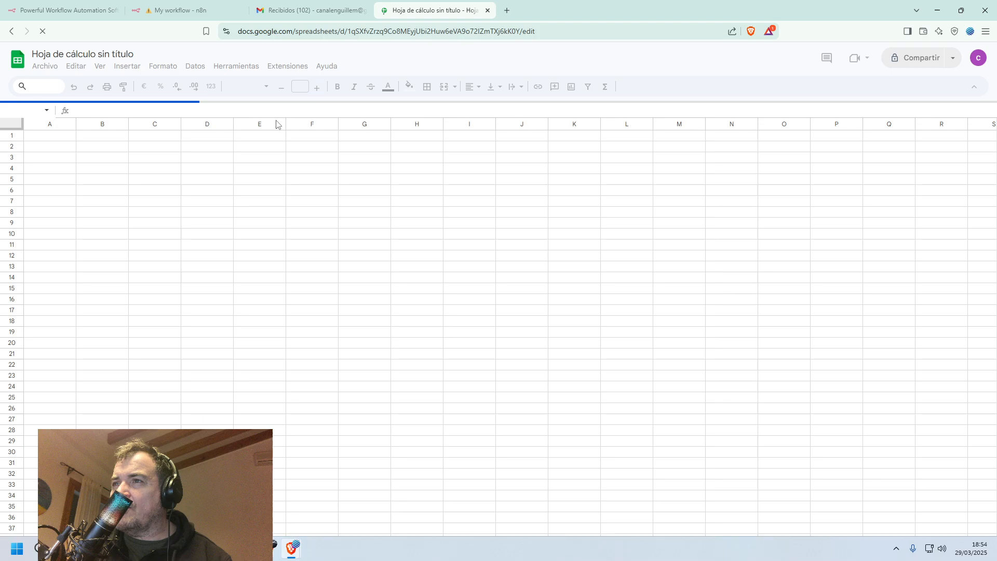
{"action": "left_click", "coordinate": [17, 60]}
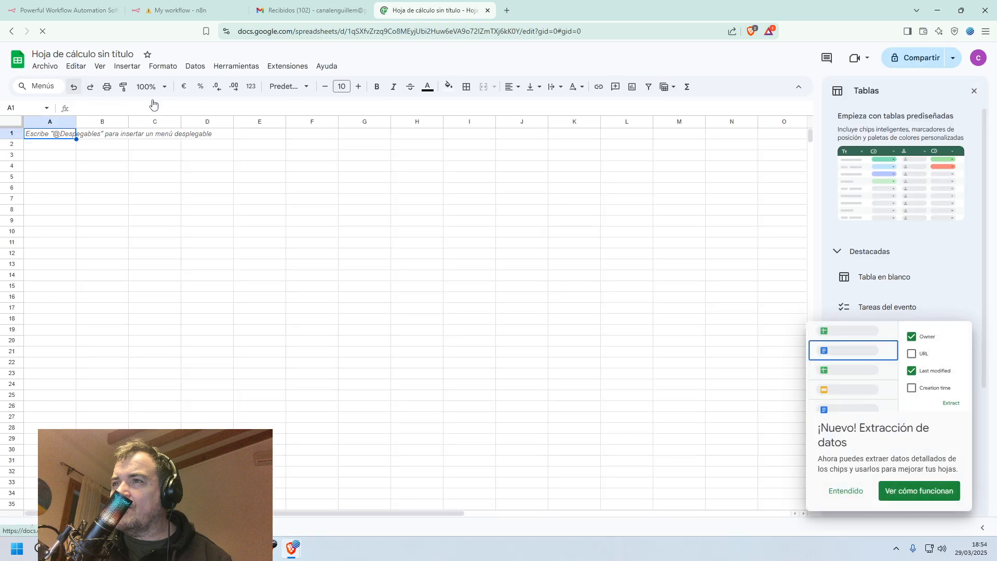
{"action": "left_click", "coordinate": [247, 271]}
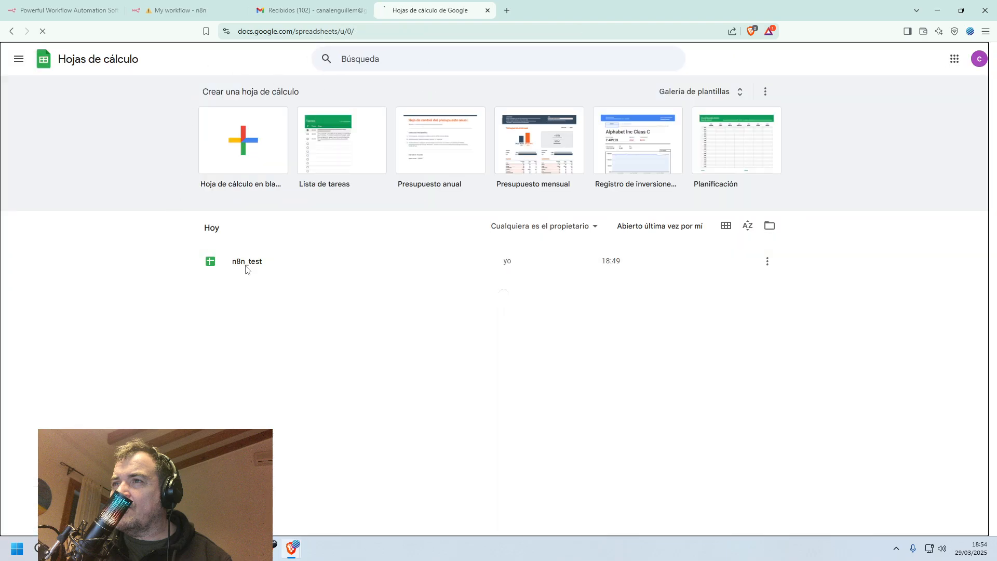
Move the n8n_test spreadsheet into its own window and arrange it side by side with the n8n workflow.
{"action": "left_click_drag", "start_coordinate": [412, 11], "coordinate": [339, 166]}
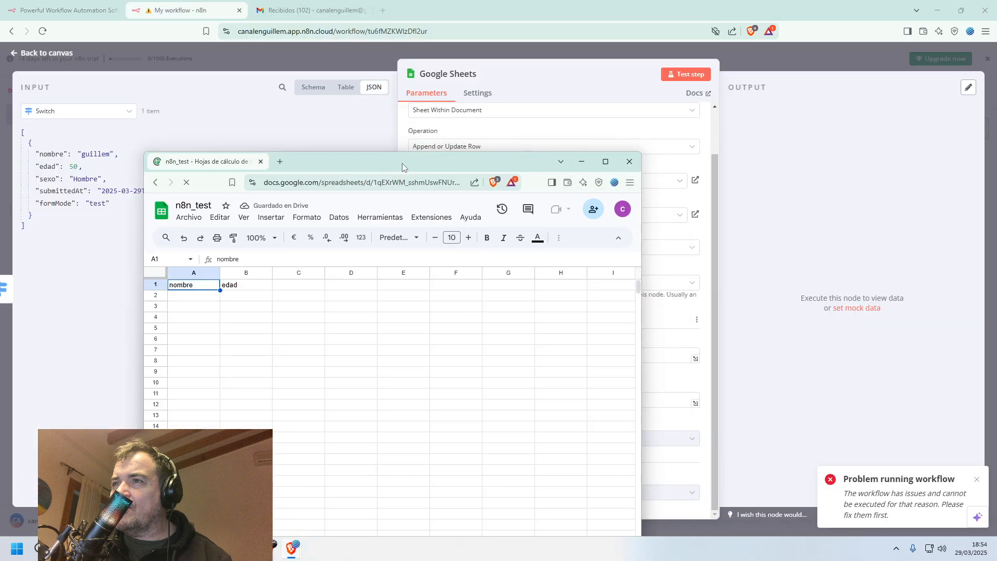
{"action": "mouse_move", "coordinate": [604, 163]}
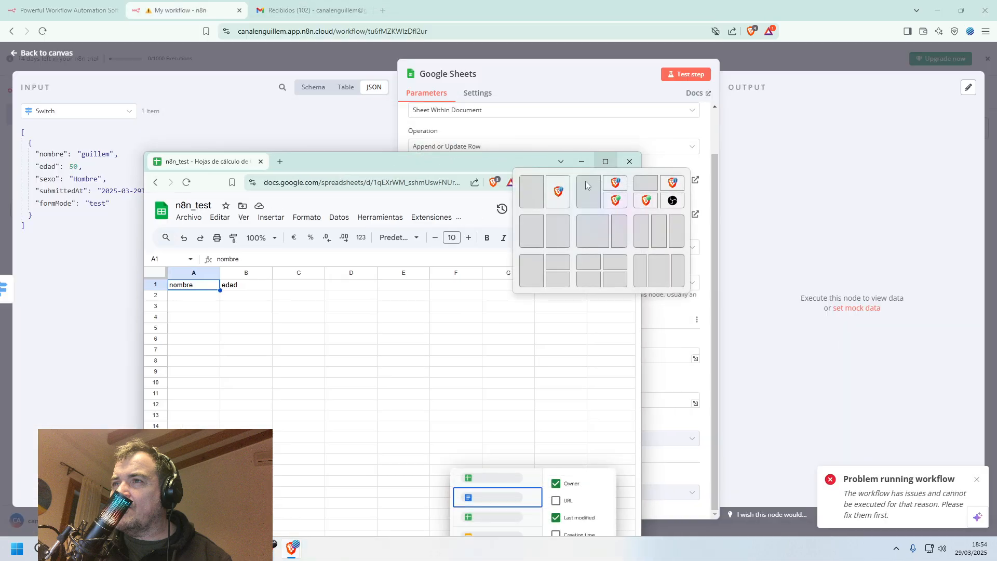
{"action": "left_click", "coordinate": [535, 192]}
{"action": "left_click", "coordinate": [631, 248]}
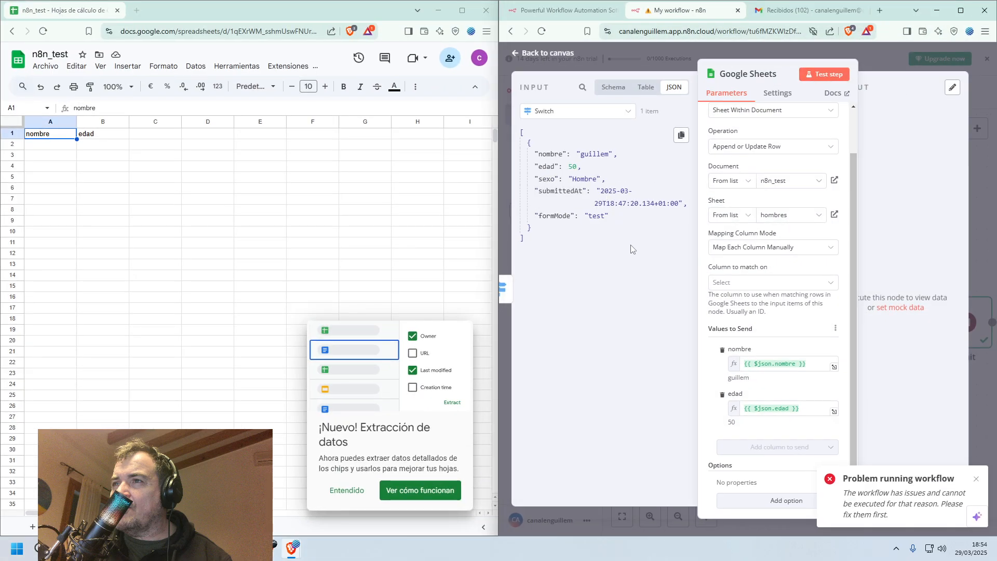
Dismiss the workflow problem notice, try testing the Google Sheets node, and return to the canvas with all nodes in view.
{"action": "left_click", "coordinate": [372, 199]}
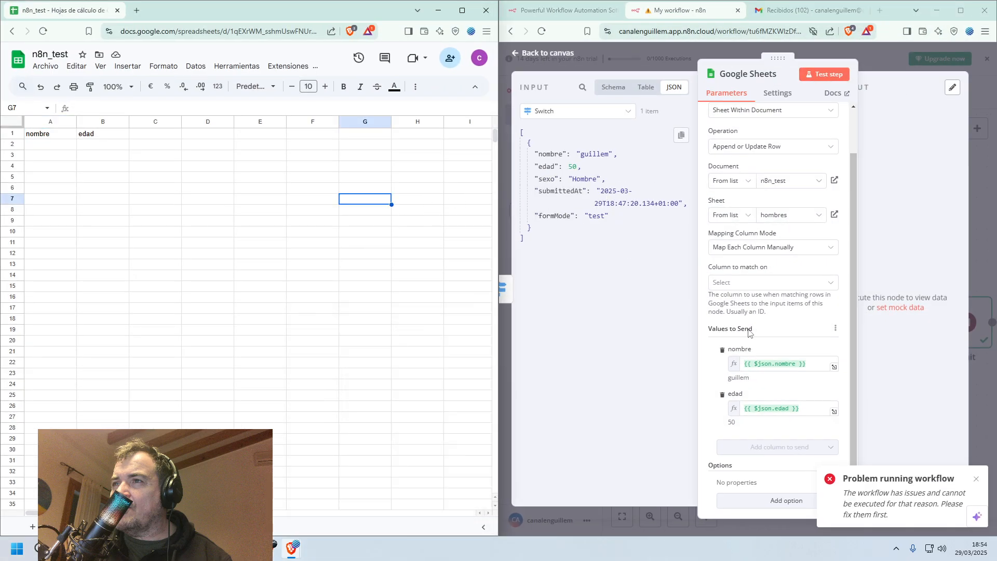
{"action": "left_click", "coordinate": [977, 479]}
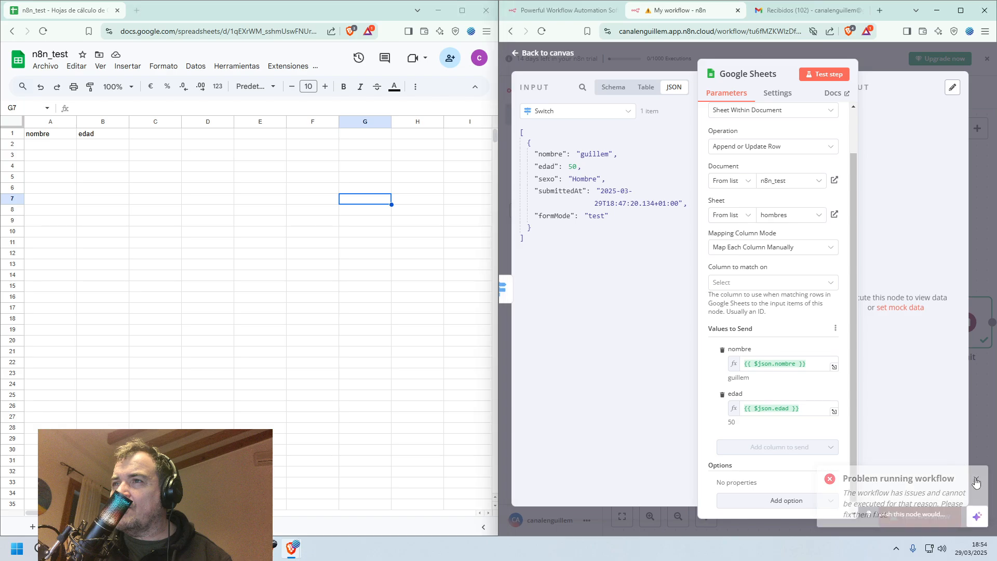
{"action": "left_click", "coordinate": [821, 76]}
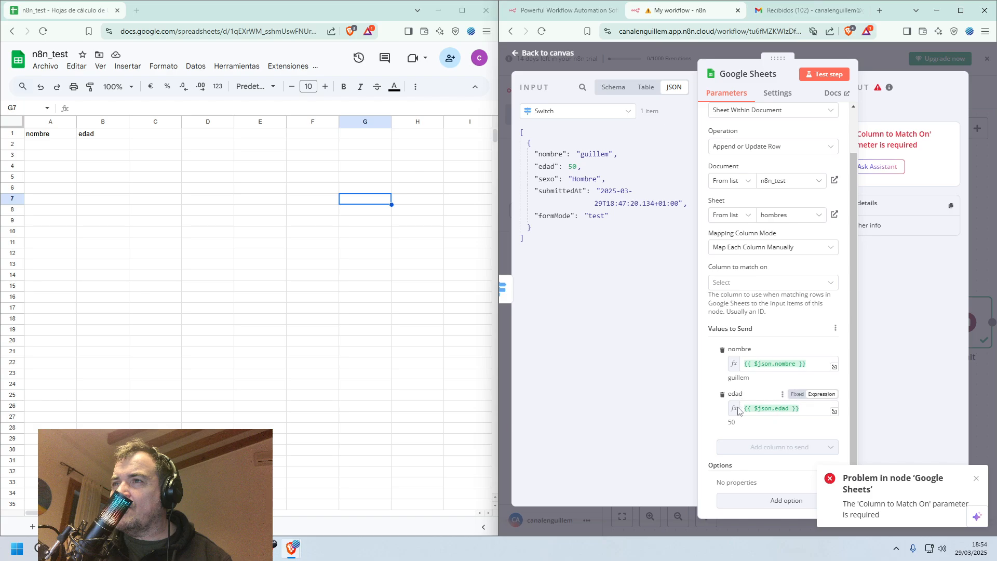
{"action": "left_click", "coordinate": [518, 54]}
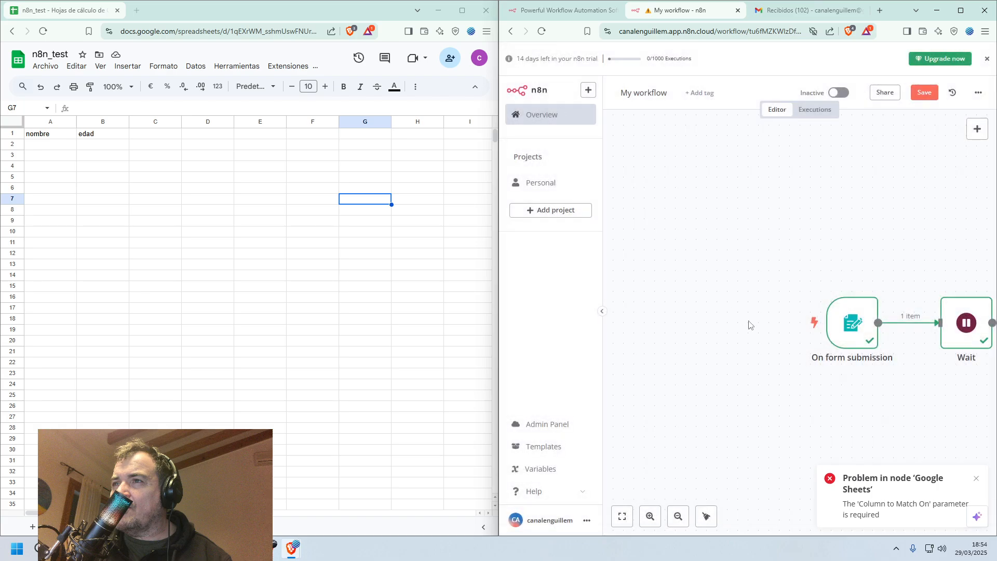
{"action": "left_click", "coordinate": [622, 517]}
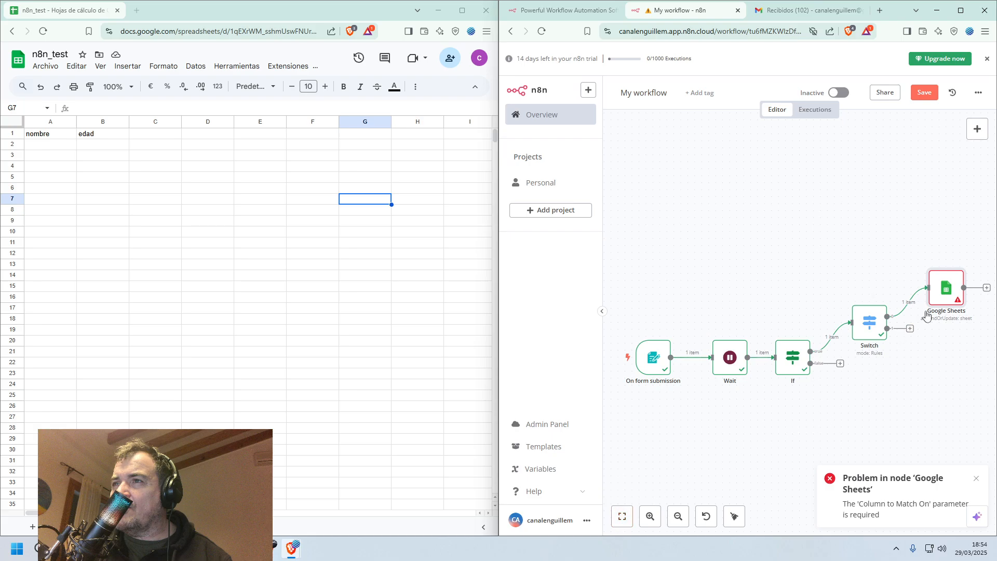
Set nombre as the column to match on in the hombres Google Sheets node, test the node and return to the canvas.
{"action": "mouse_move", "coordinate": [937, 292]}
{"action": "double_click", "coordinate": [939, 298]}
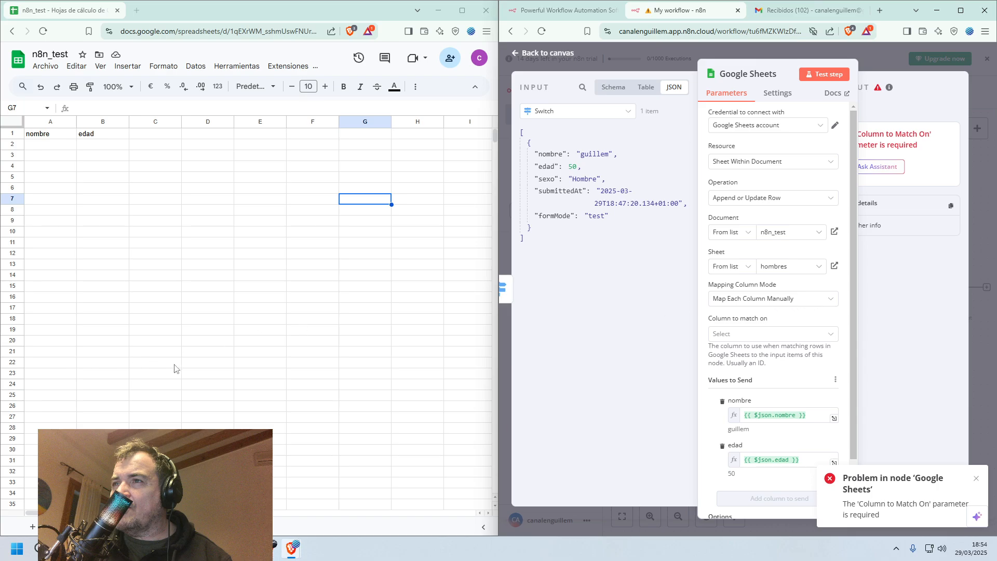
{"action": "left_click", "coordinate": [835, 335]}
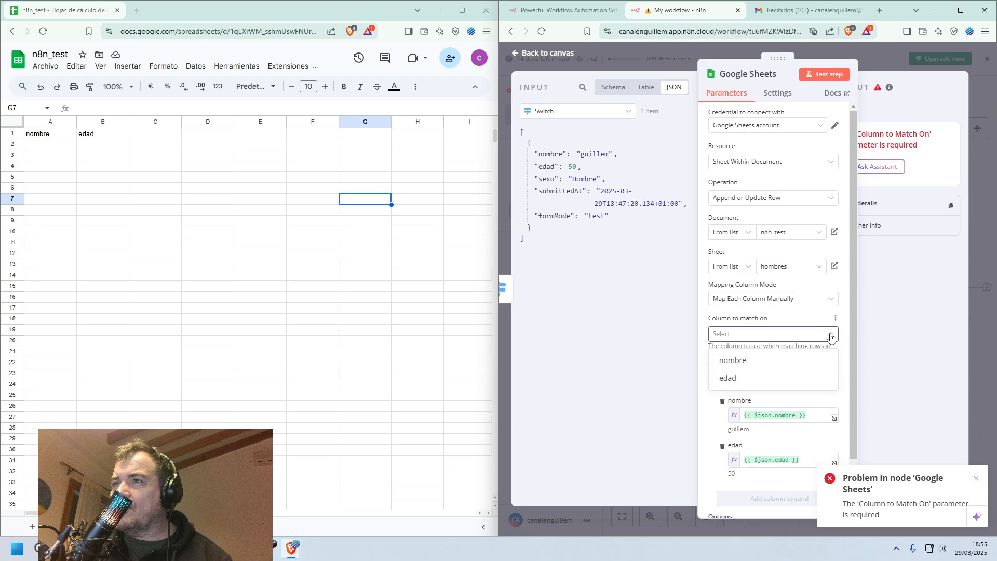
{"action": "left_click", "coordinate": [768, 366]}
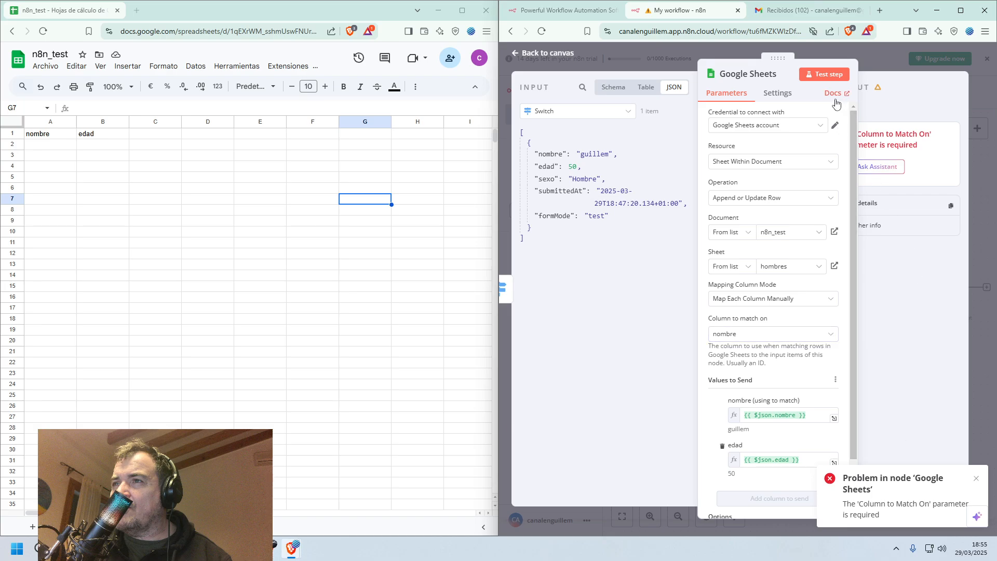
{"action": "left_click", "coordinate": [832, 78]}
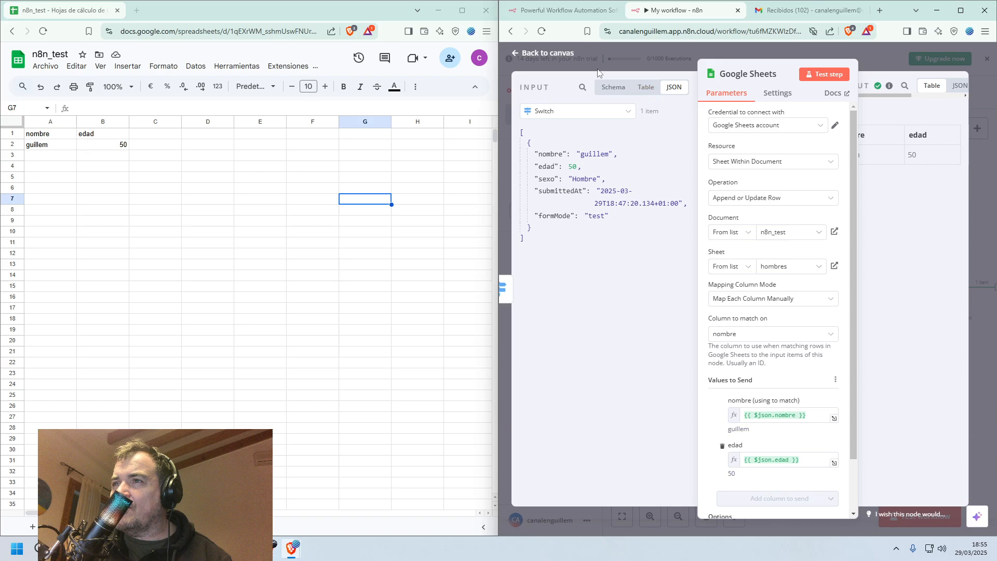
{"action": "left_click", "coordinate": [543, 52]}
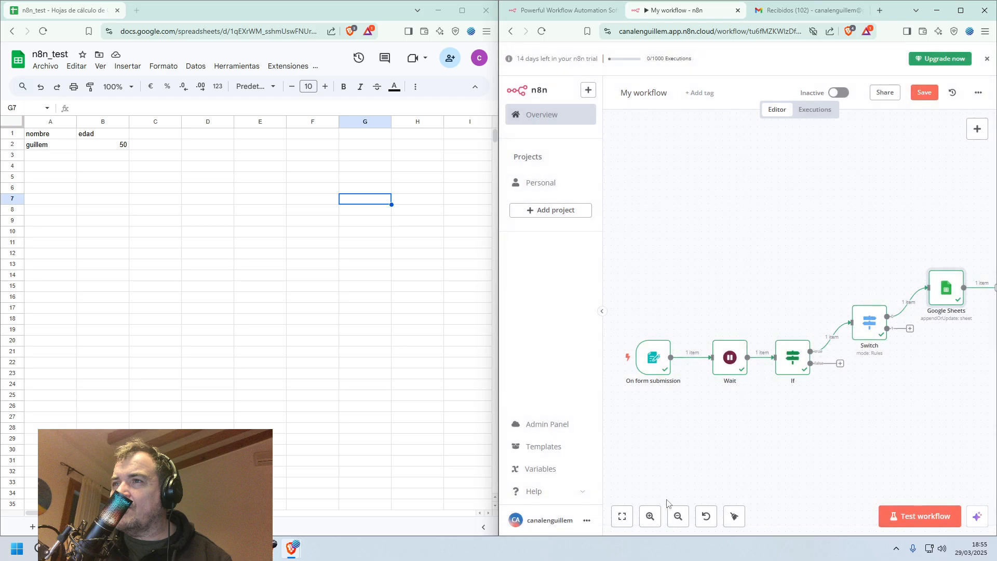
Add a Google Sheets node with the Append or update row in sheet action to the Switch node's free output.
{"action": "left_click", "coordinate": [910, 330]}
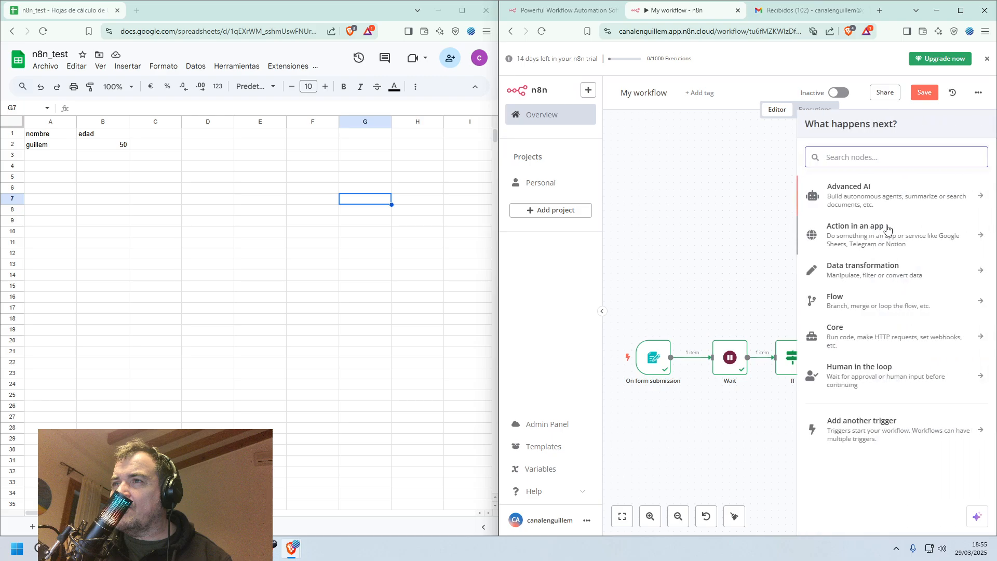
{"action": "type", "text": "sge"}
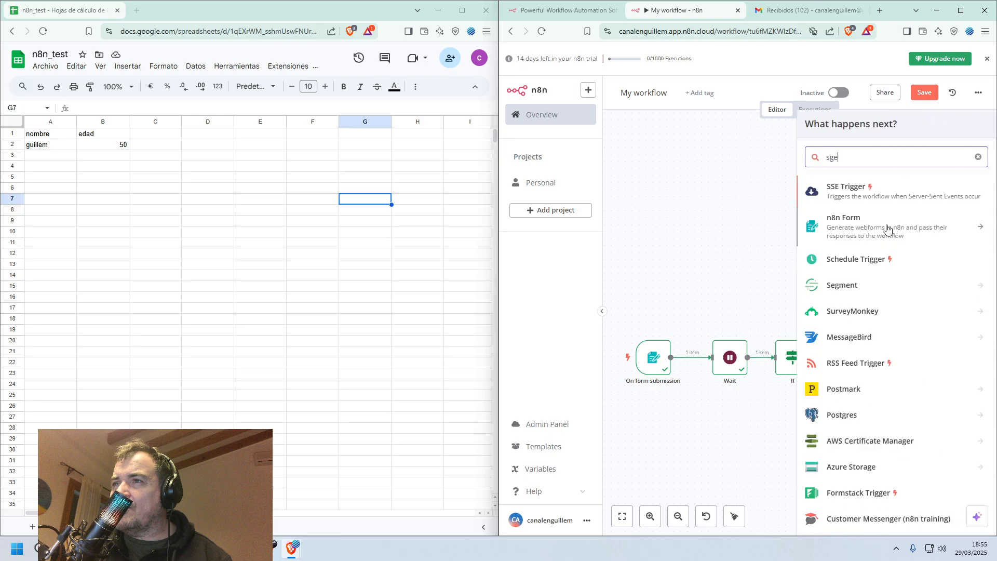
{"action": "key", "text": "BackSpace"}
{"action": "key", "text": "BackSpace"}
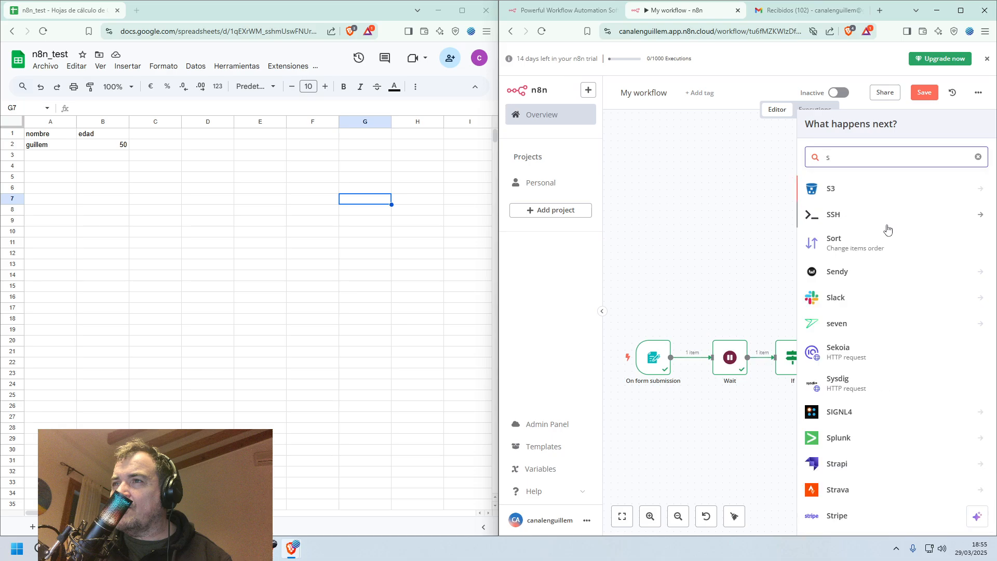
{"action": "type", "text": "heet"}
{"action": "left_click", "coordinate": [879, 188]}
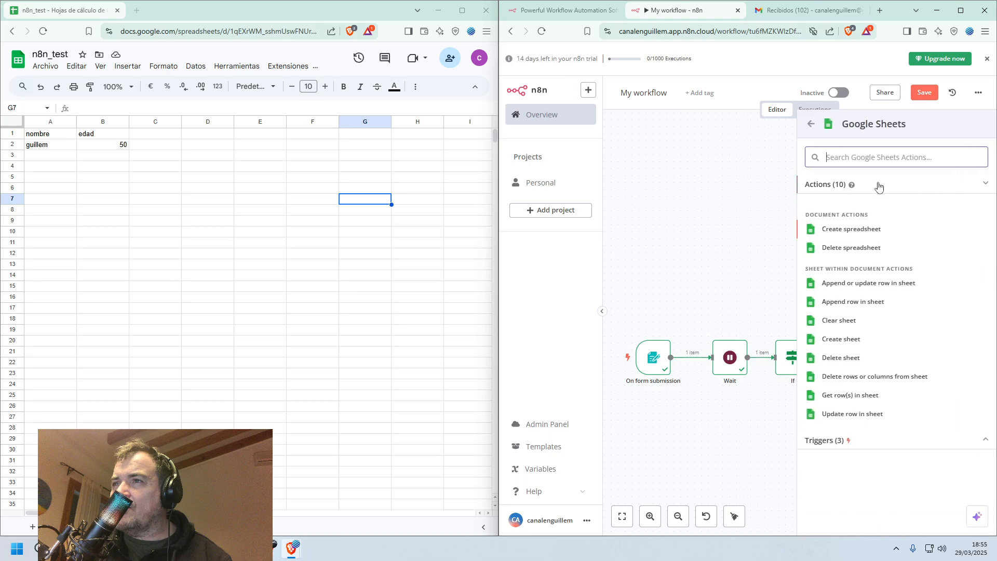
{"action": "left_click", "coordinate": [874, 283]}
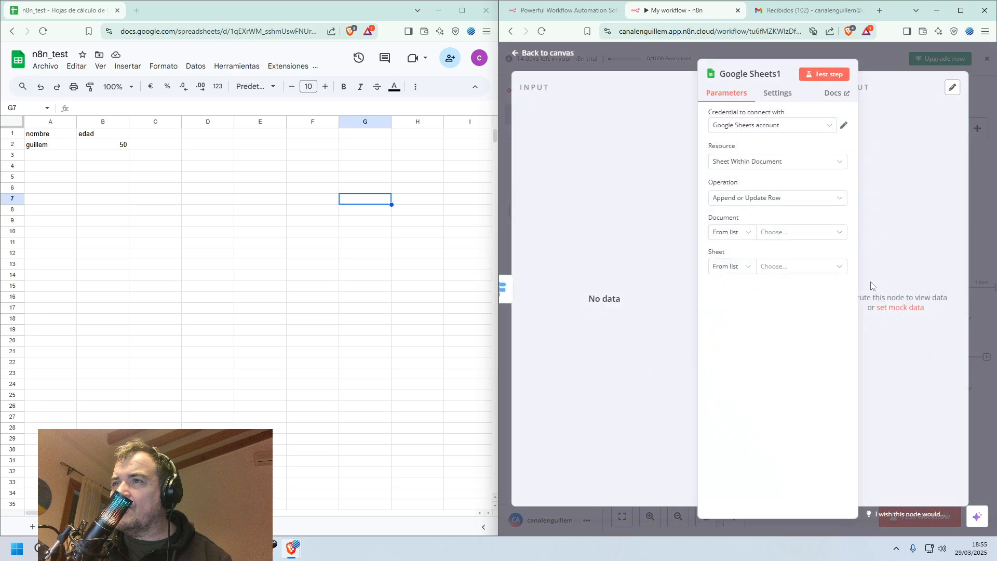
Choose n8n_test as the document and mujeres as the sheet for the new Google Sheets node.
{"action": "left_click", "coordinate": [815, 161]}
{"action": "left_click", "coordinate": [814, 162]}
{"action": "left_click", "coordinate": [813, 196]}
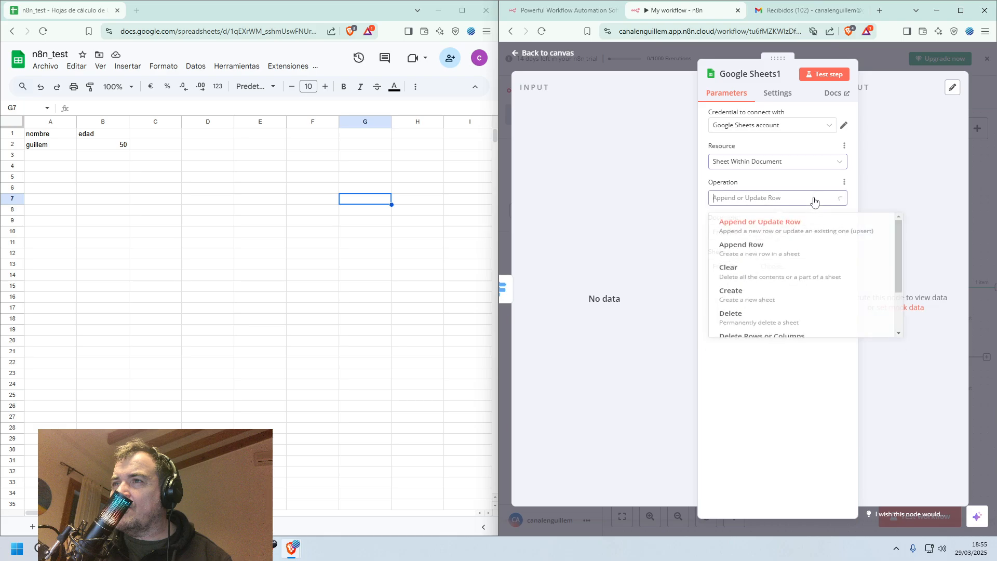
{"action": "left_click", "coordinate": [814, 198]}
{"action": "left_click", "coordinate": [814, 234]}
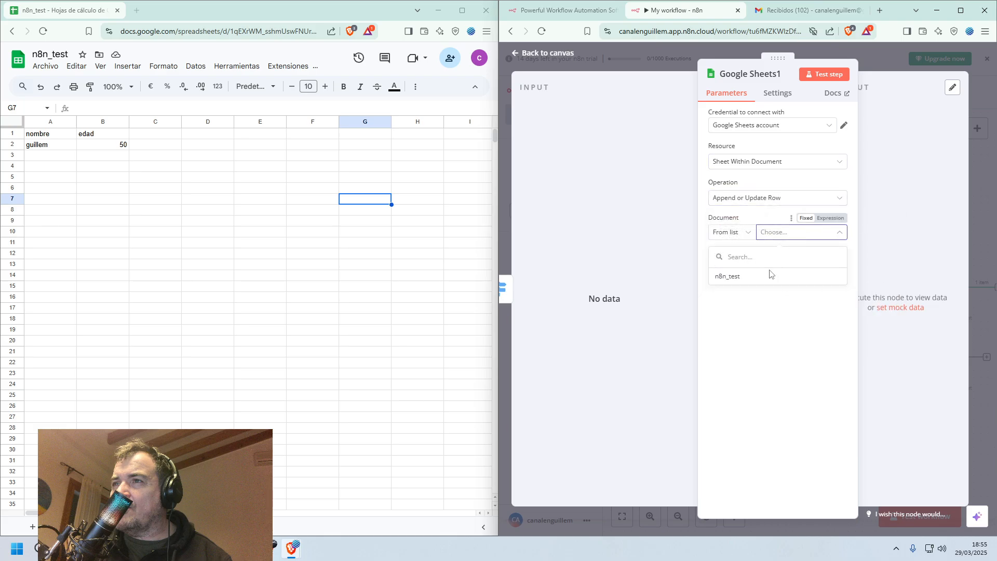
{"action": "left_click", "coordinate": [749, 277]}
{"action": "left_click", "coordinate": [792, 268]}
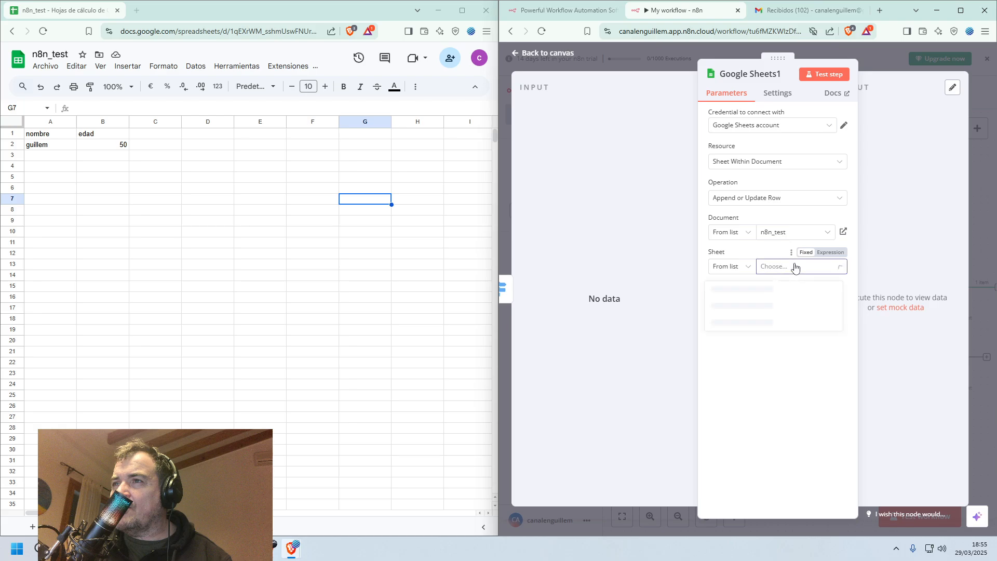
{"action": "left_click", "coordinate": [740, 308]}
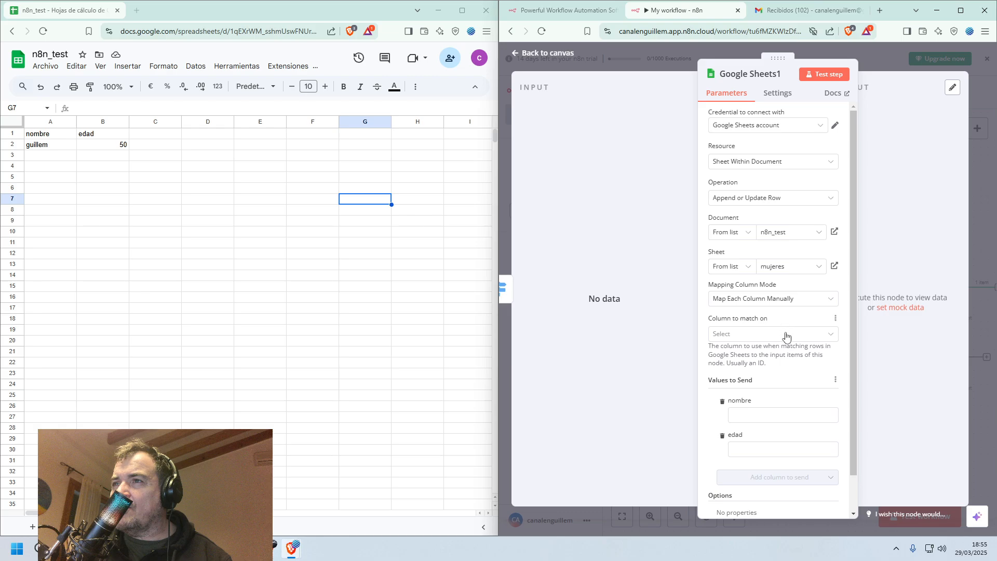
Set nombre as the column to match on for the mujeres sheet, try testing the node and return to the canvas.
{"action": "left_click", "coordinate": [786, 336]}
{"action": "left_click", "coordinate": [776, 365]}
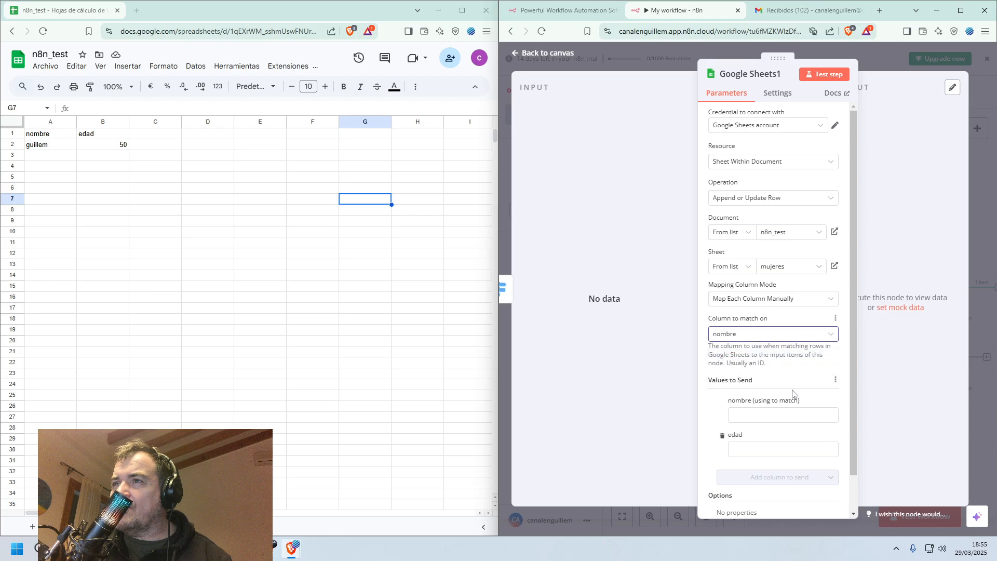
{"action": "left_click", "coordinate": [832, 75]}
{"action": "left_click", "coordinate": [526, 54]}
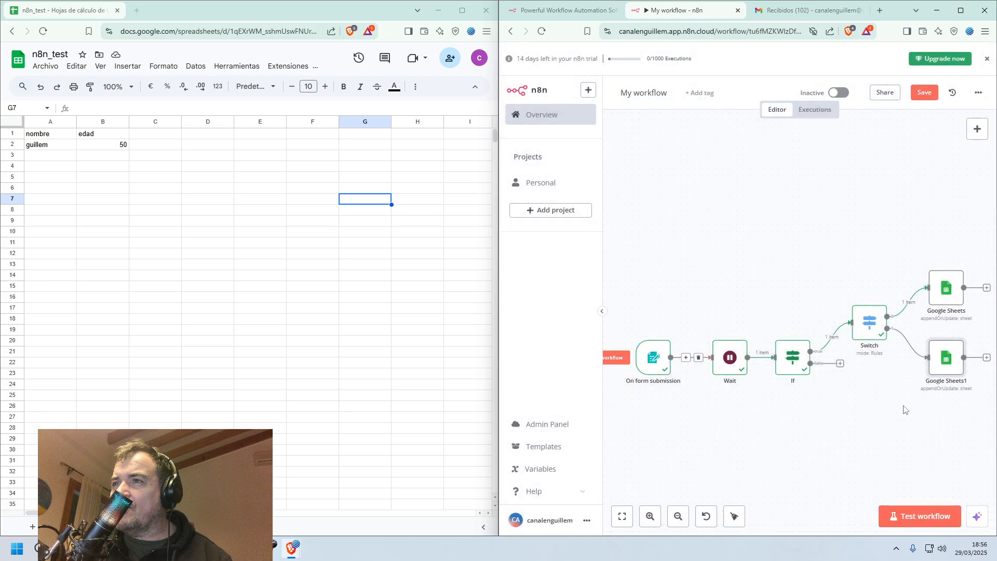
Test the workflow by submitting the form with a sample first name, edad 40 and sexo Mujer, and close the form window.
{"action": "left_click", "coordinate": [926, 512]}
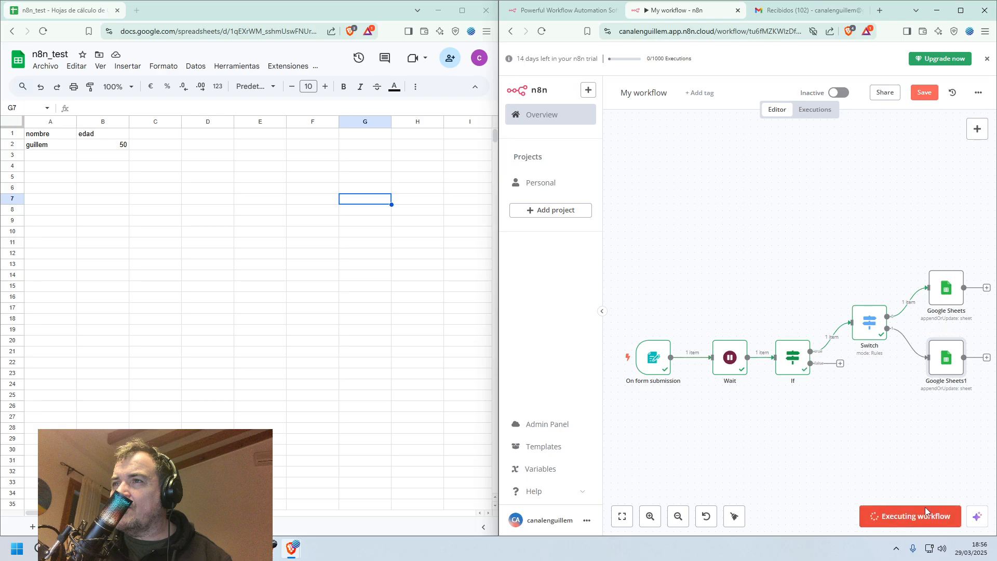
{"action": "left_click", "coordinate": [710, 178]}
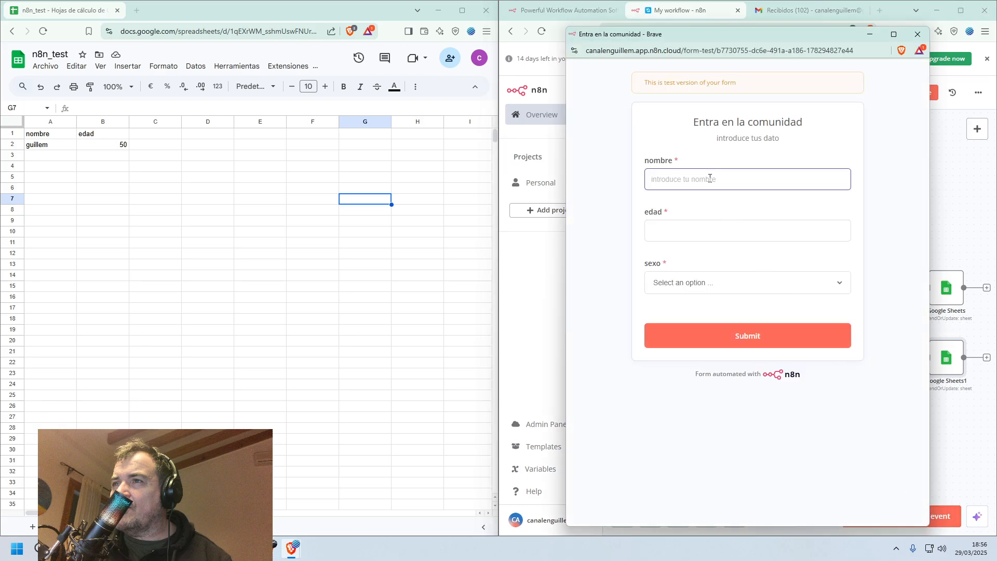
{"action": "type", "text": "maria"}
{"action": "key", "text": "Tab"}
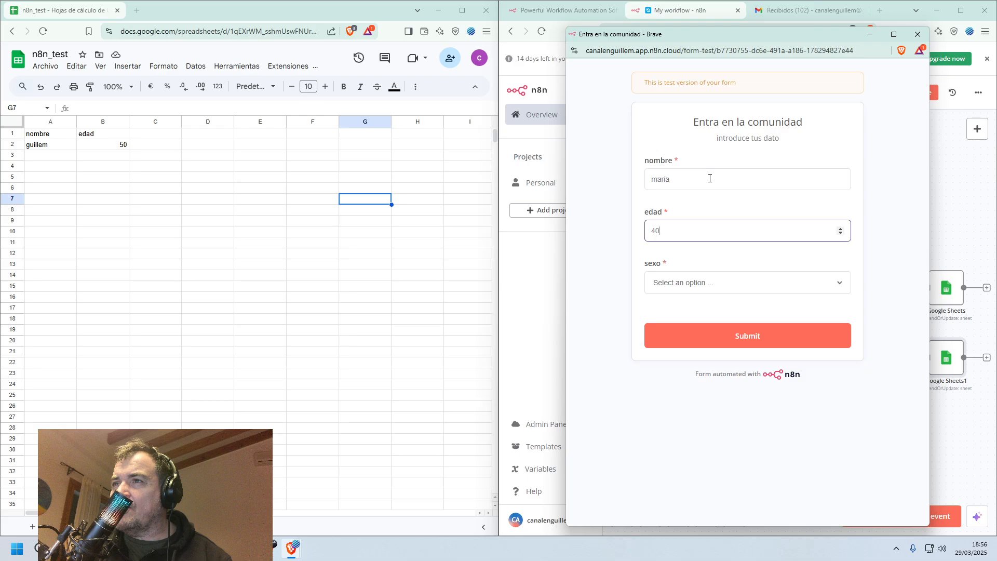
{"action": "key", "text": "Tab"}
{"action": "left_click", "coordinate": [729, 276]}
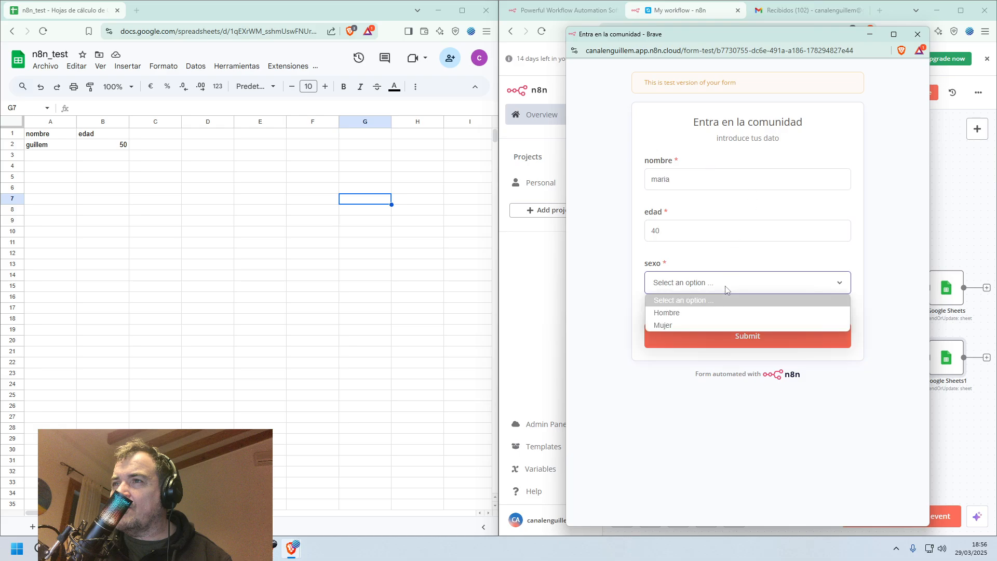
{"action": "left_click", "coordinate": [706, 321]}
{"action": "left_click", "coordinate": [719, 335]}
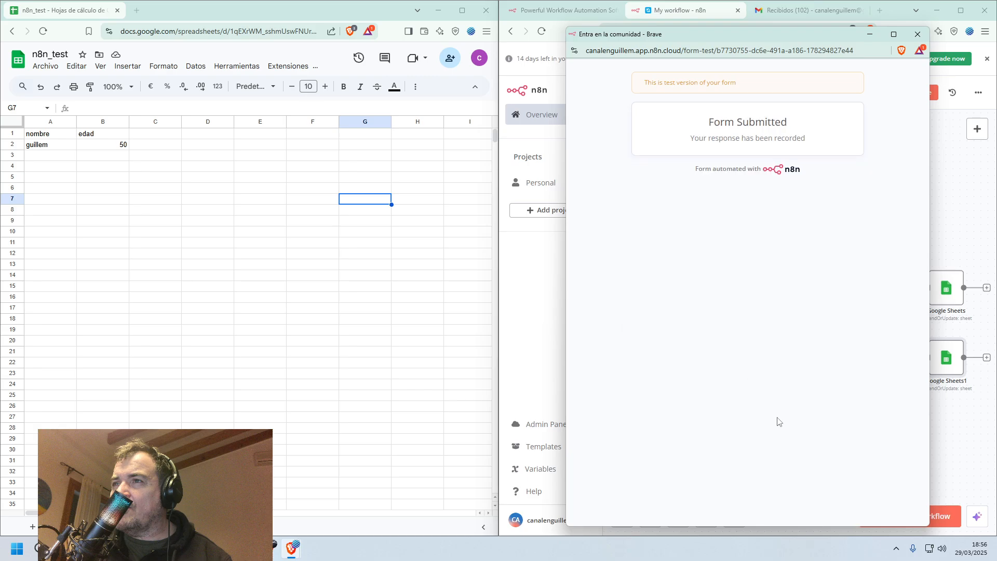
{"action": "left_click", "coordinate": [918, 35]}
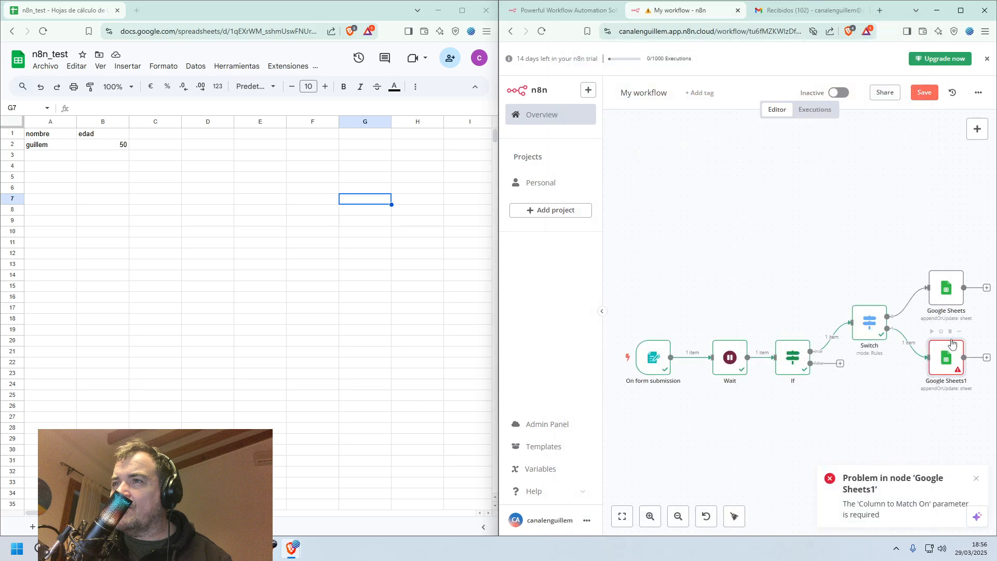
Map the input fields nombre and edad to the matching columns of the mujeres node, test it and return to the canvas.
{"action": "double_click", "coordinate": [949, 362]}
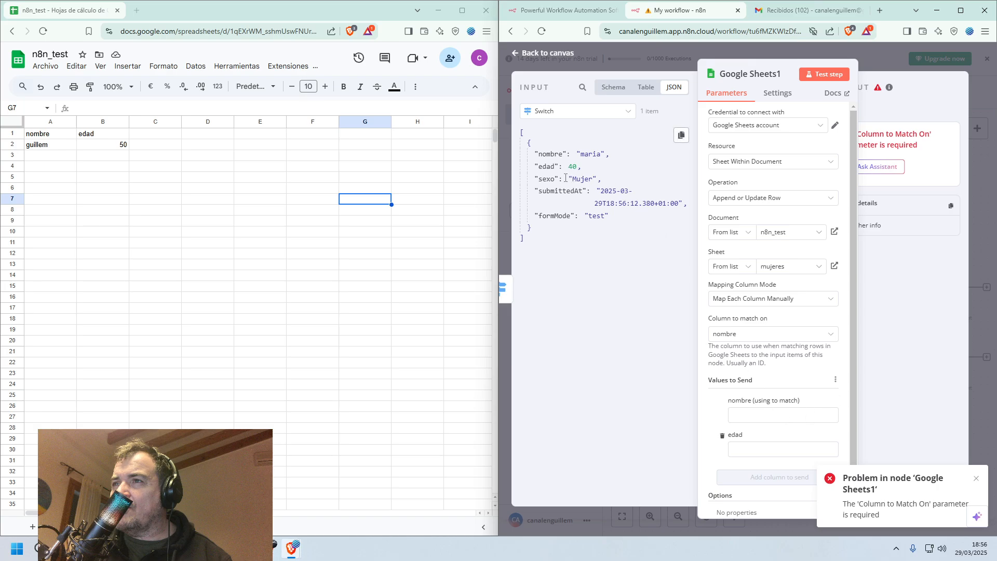
{"action": "left_click_drag", "start_coordinate": [546, 154], "coordinate": [759, 416]}
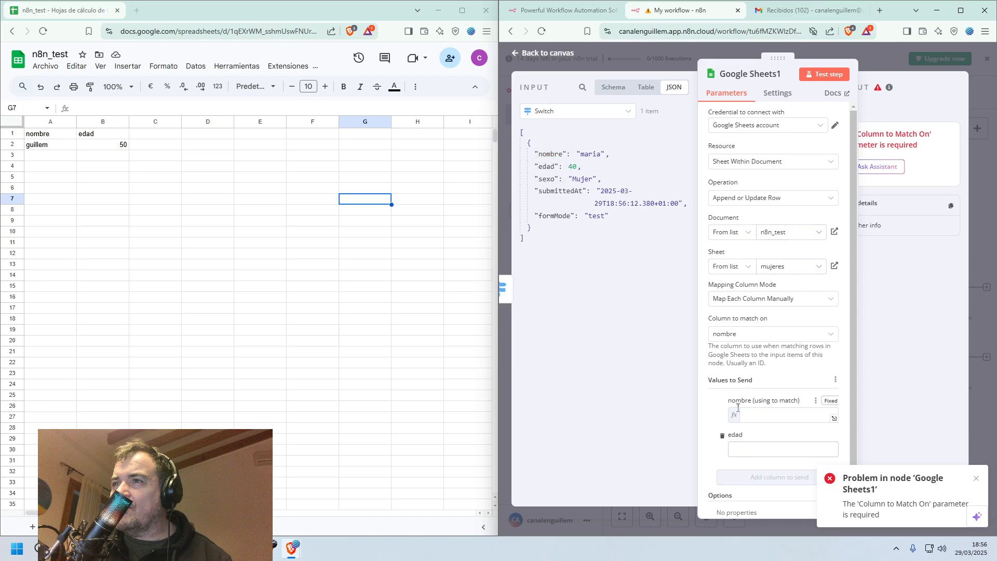
{"action": "left_click_drag", "start_coordinate": [546, 166], "coordinate": [758, 460]}
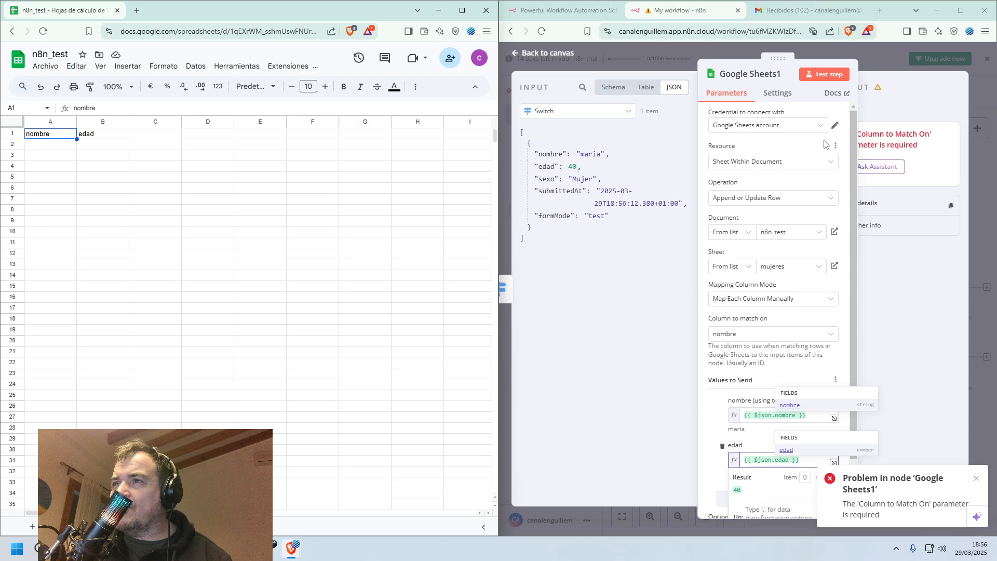
{"action": "left_click", "coordinate": [826, 76]}
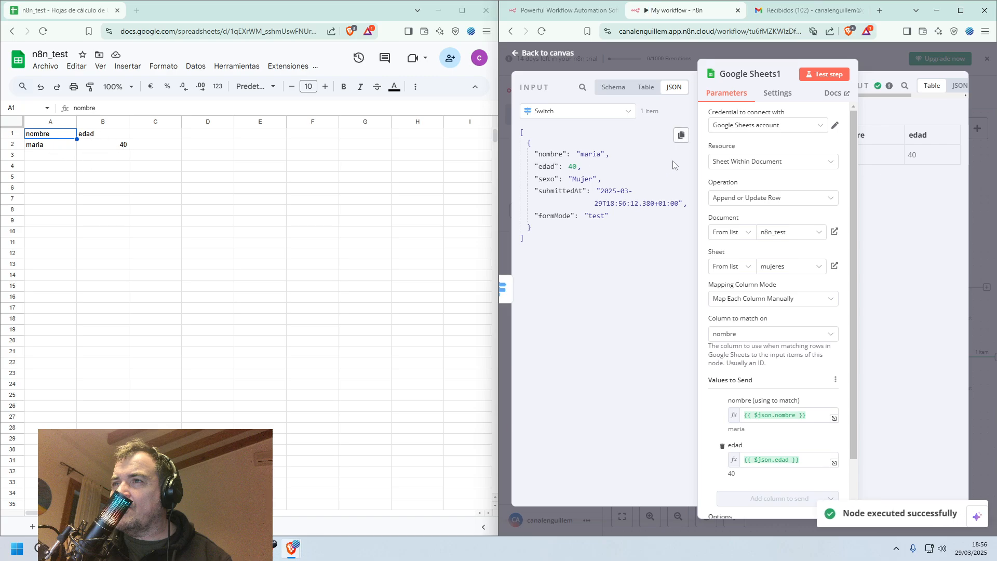
{"action": "left_click", "coordinate": [519, 55]}
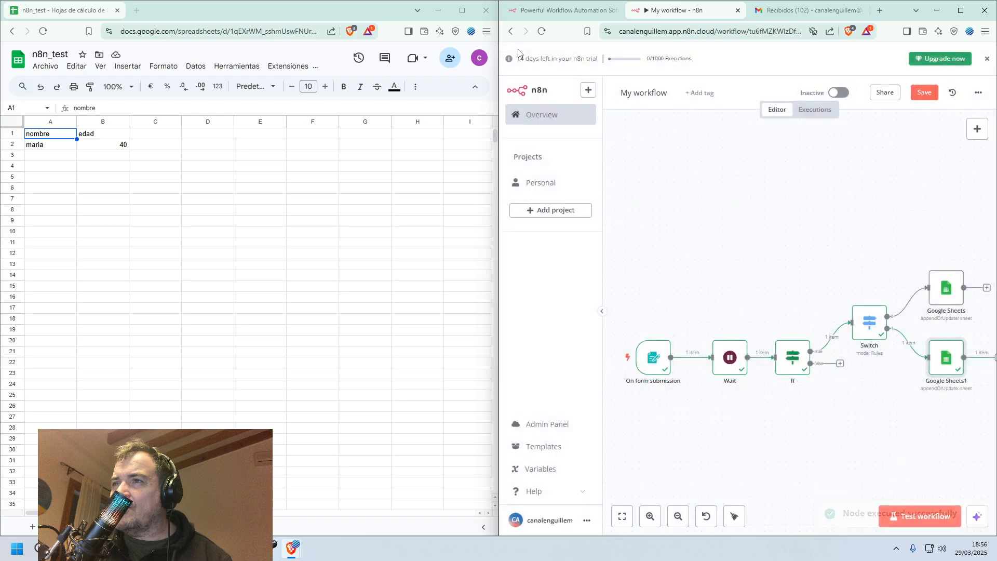
Add a Google Sheets node on the If node's false branch with the action Append or update row in sheet.
{"action": "left_click", "coordinate": [840, 365]}
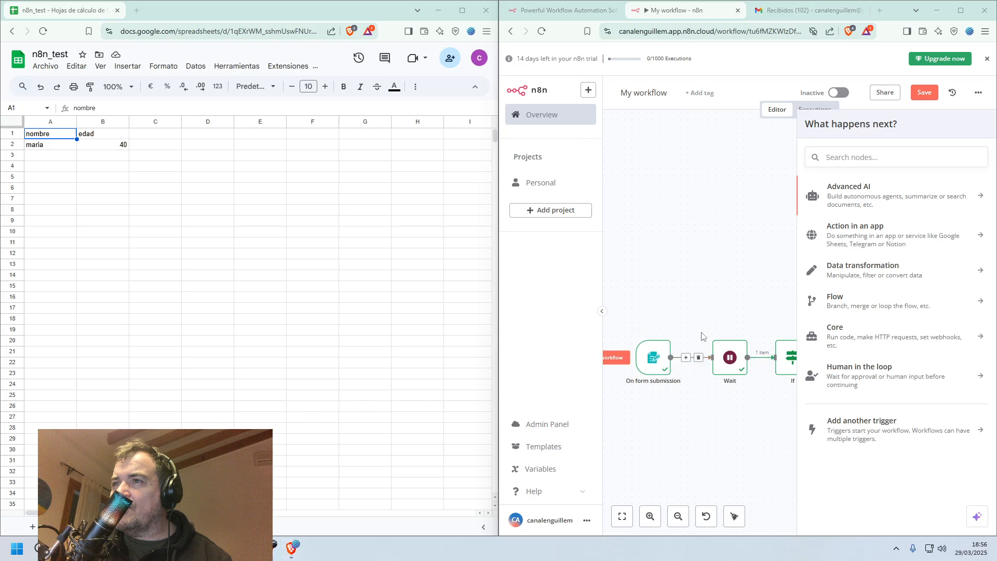
{"action": "left_click", "coordinate": [861, 158]}
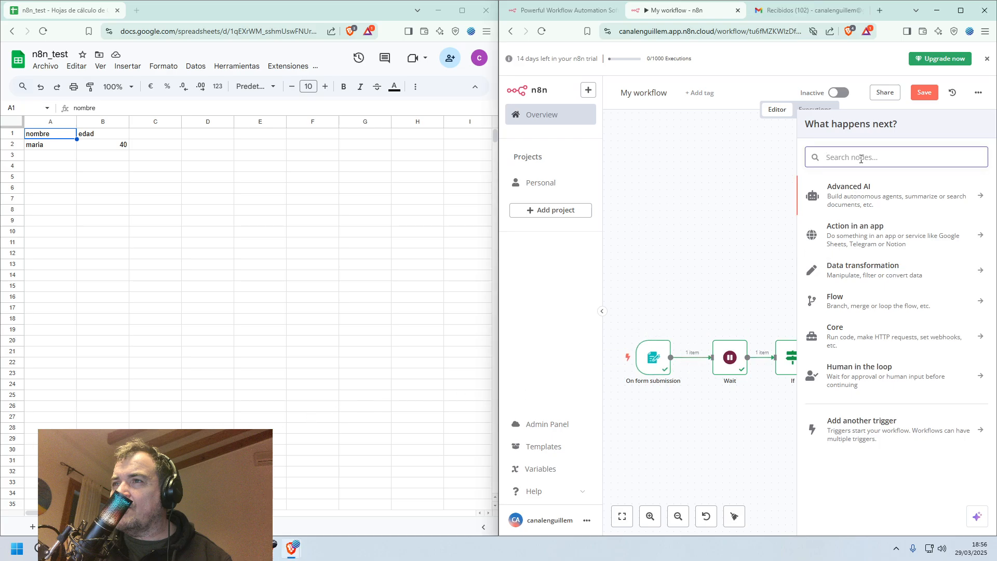
{"action": "type", "text": "shee"}
{"action": "left_click", "coordinate": [877, 196]}
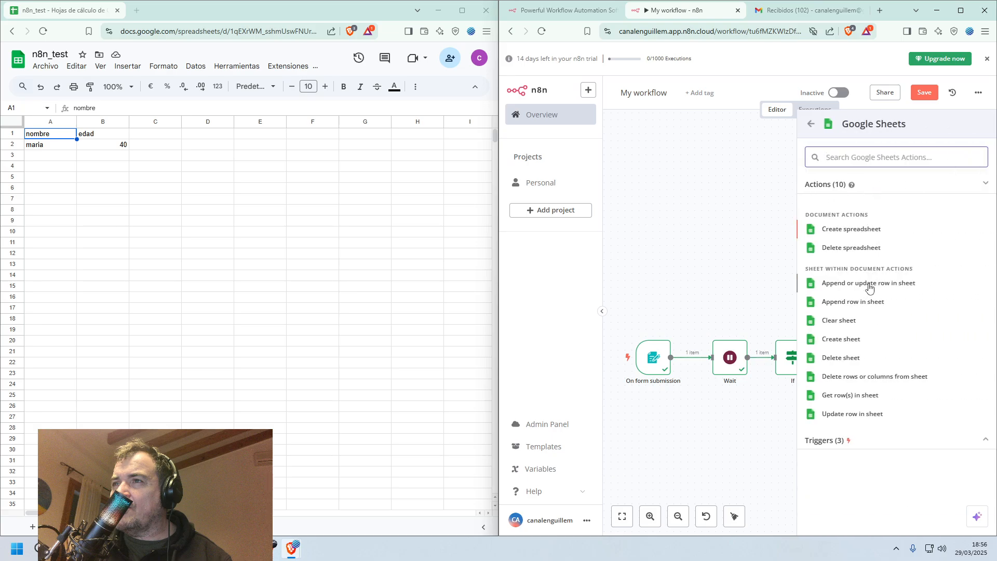
{"action": "left_click", "coordinate": [869, 285]}
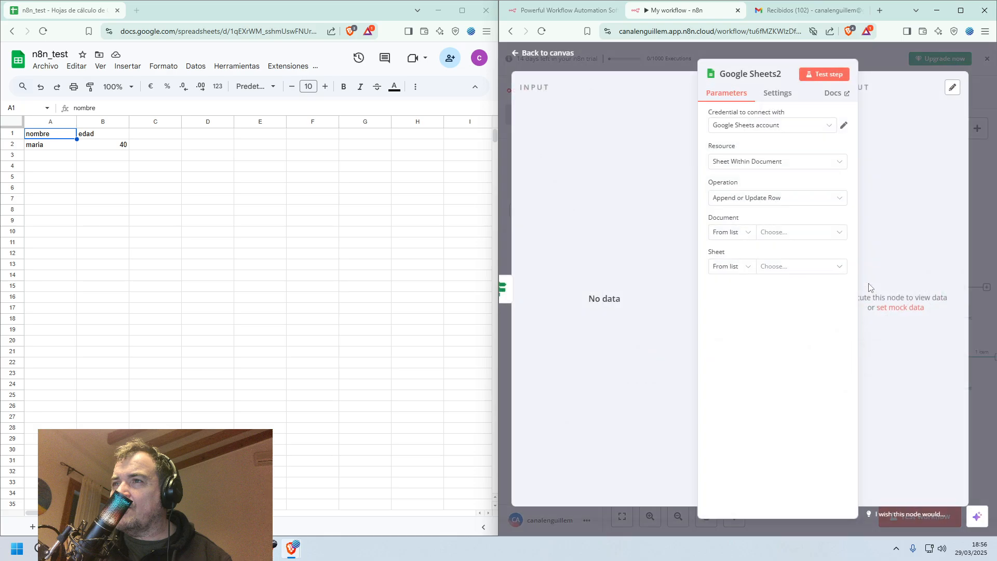
Choose n8n_test as the document and menores as the sheet for the new Google Sheets node and return to the canvas.
{"action": "left_click", "coordinate": [795, 199]}
{"action": "left_click", "coordinate": [794, 198]}
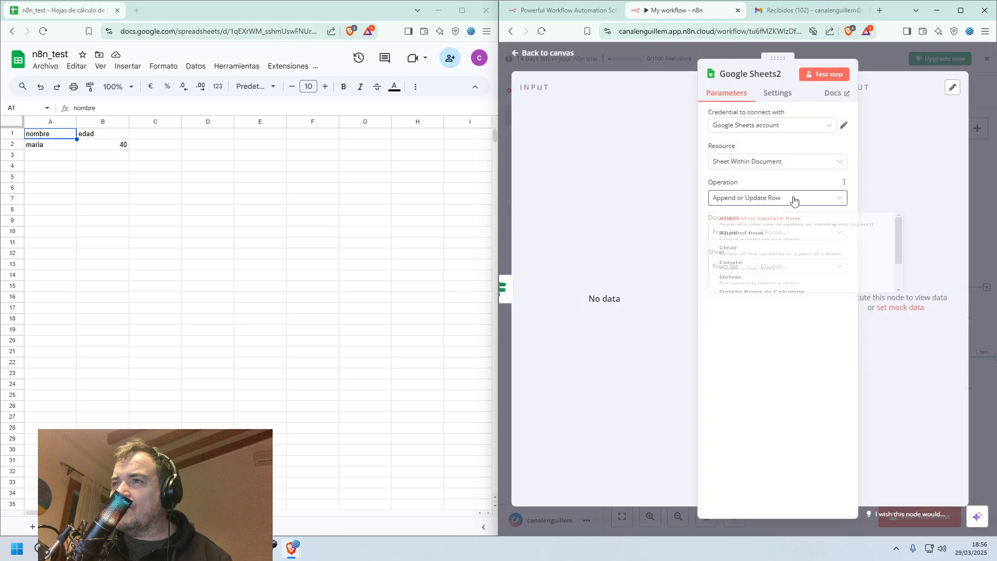
{"action": "left_click", "coordinate": [798, 234]}
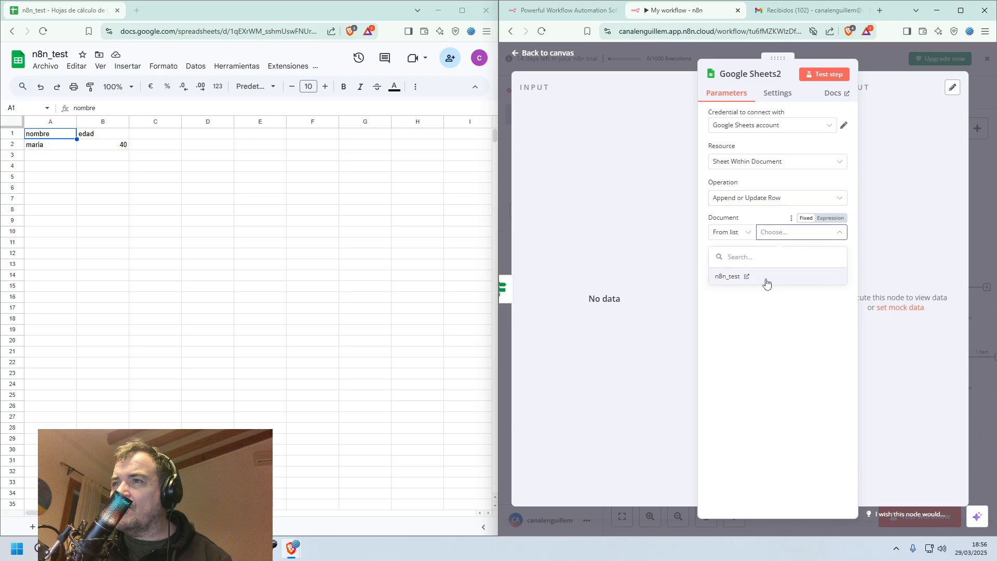
{"action": "left_click", "coordinate": [765, 281]}
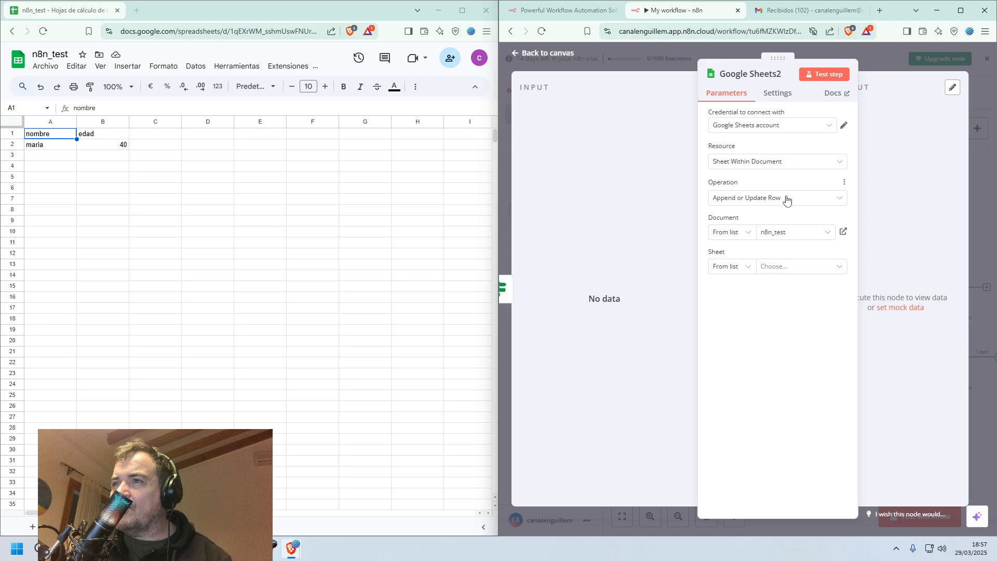
{"action": "left_click", "coordinate": [784, 164]}
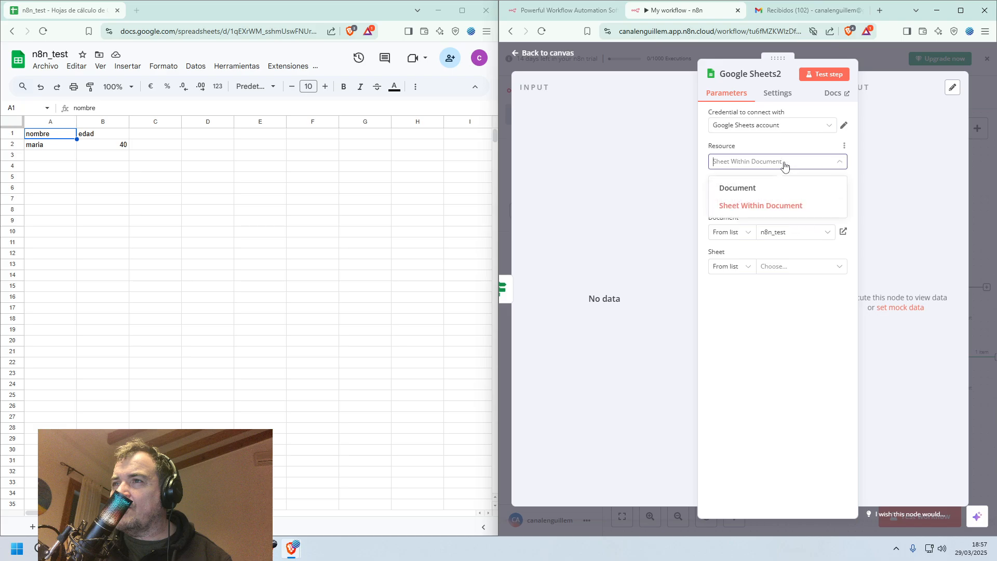
{"action": "left_click", "coordinate": [784, 205]}
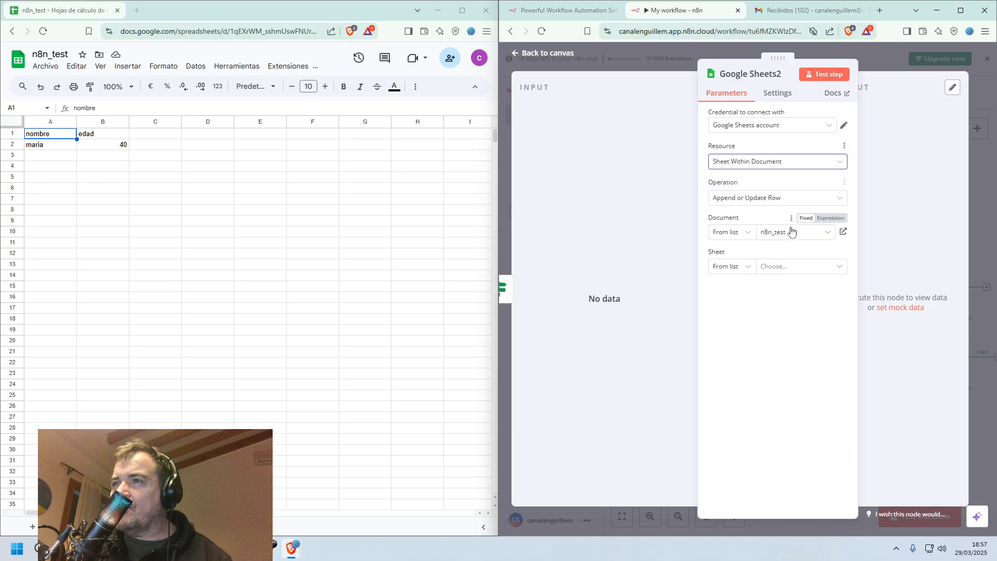
{"action": "left_click", "coordinate": [784, 267]}
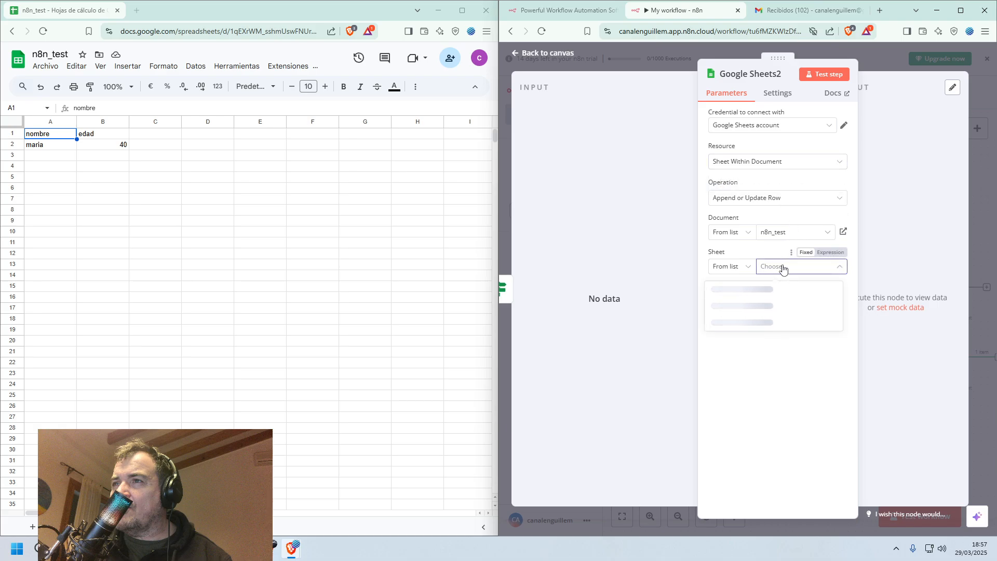
{"action": "left_click", "coordinate": [737, 322]}
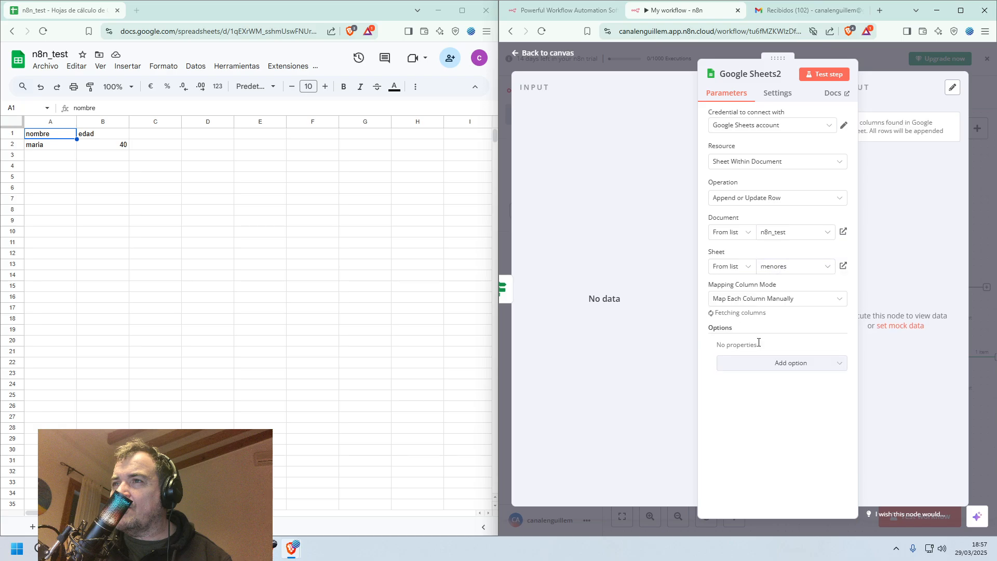
{"action": "left_click", "coordinate": [537, 54]}
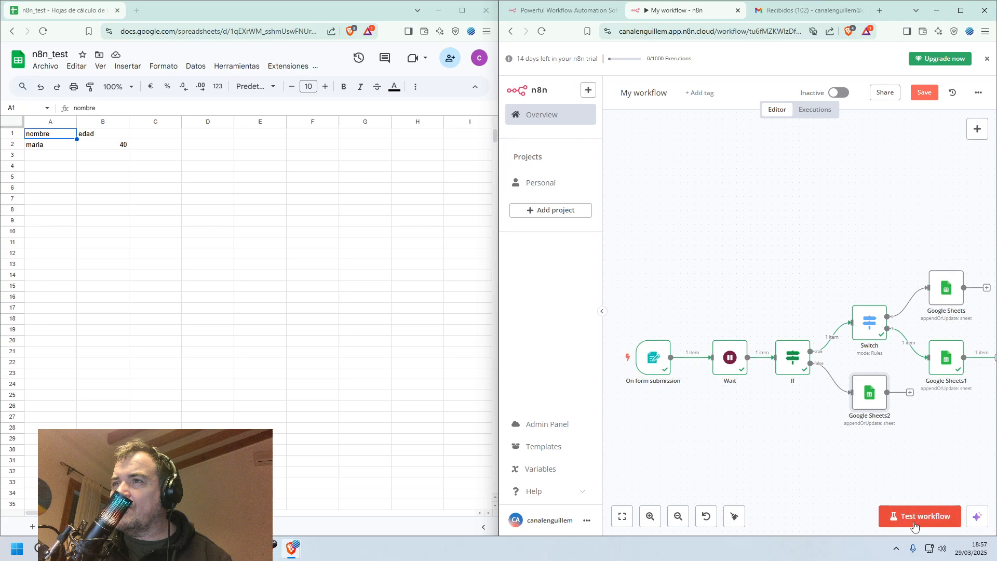
Test the workflow by submitting the form with a sample first name, edad 13 and sexo Hombre, and close the form window.
{"action": "left_click", "coordinate": [899, 509]}
{"action": "left_click", "coordinate": [715, 182]}
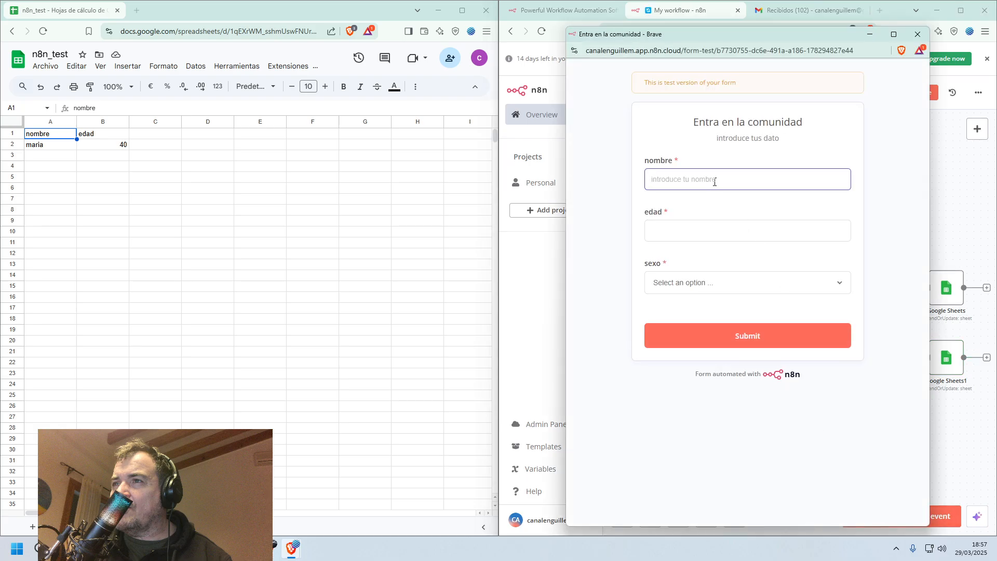
{"action": "type", "text": "m"}
{"action": "key", "text": "BackSpace"}
{"action": "type", "text": "jon"}
{"action": "key", "text": "Tab"}
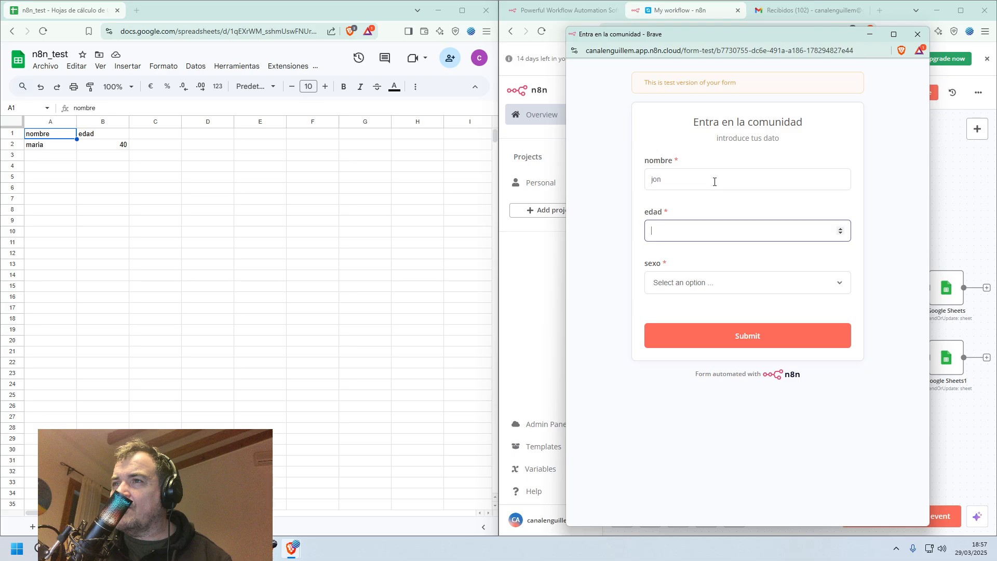
{"action": "type", "text": "13"}
{"action": "key", "text": "Tab"}
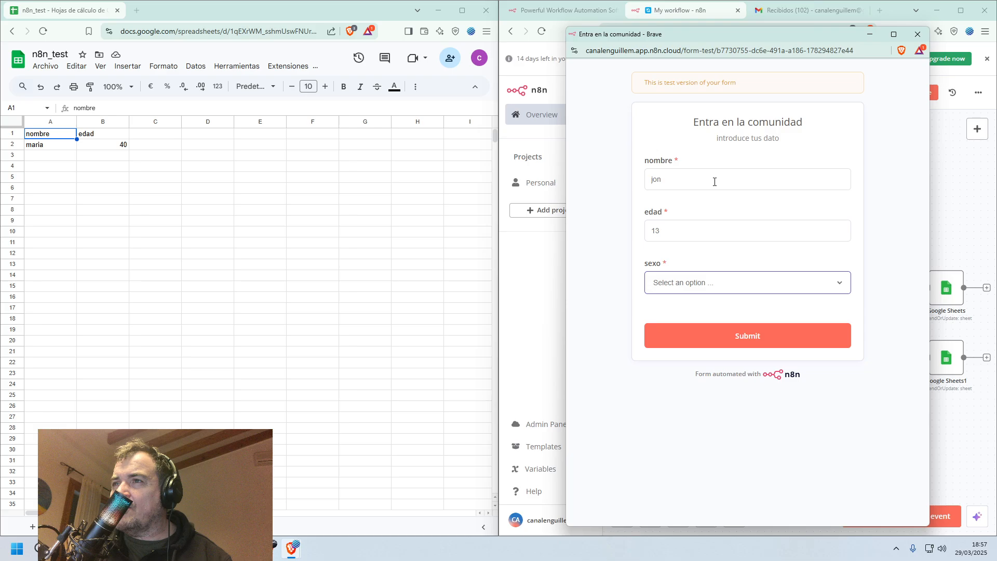
{"action": "left_click", "coordinate": [778, 282]}
{"action": "left_click", "coordinate": [759, 311]}
{"action": "left_click", "coordinate": [751, 337]}
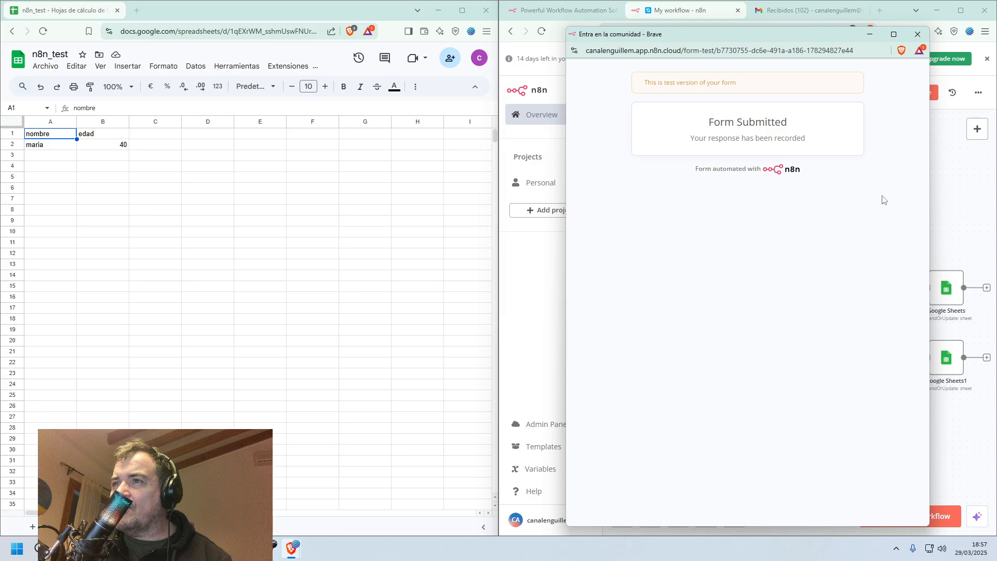
{"action": "left_click", "coordinate": [918, 34]}
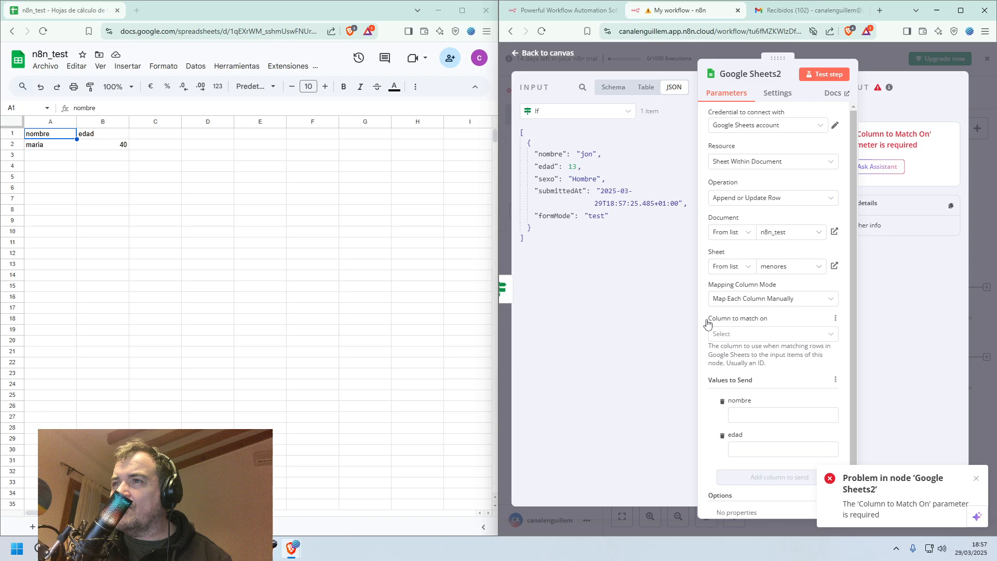
Map the input fields nombre and edad to the matching columns of the menores node and dismiss the error notification.
{"action": "left_click_drag", "start_coordinate": [549, 154], "coordinate": [782, 415]}
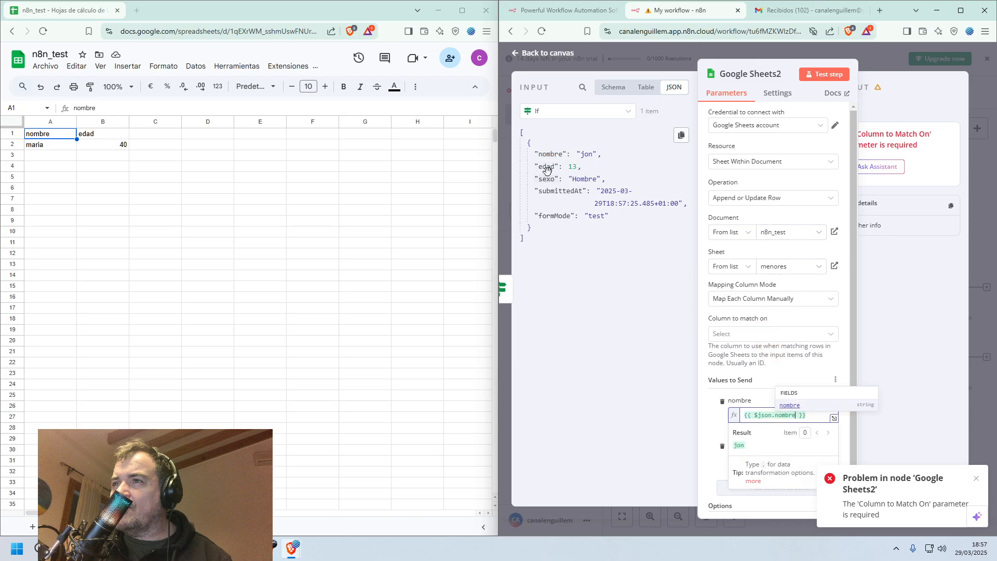
{"action": "left_click_drag", "start_coordinate": [547, 169], "coordinate": [784, 460]}
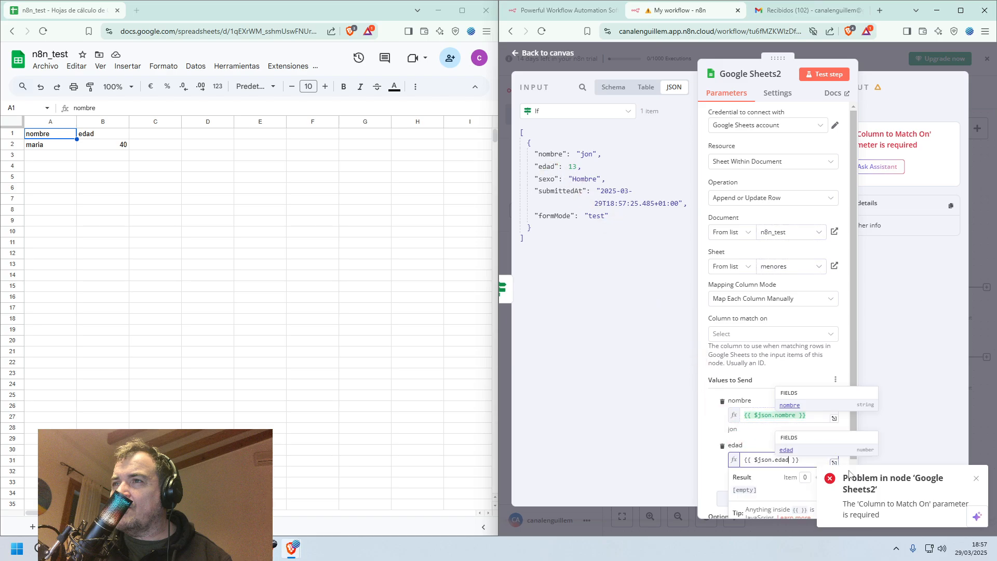
{"action": "left_click", "coordinate": [912, 441]}
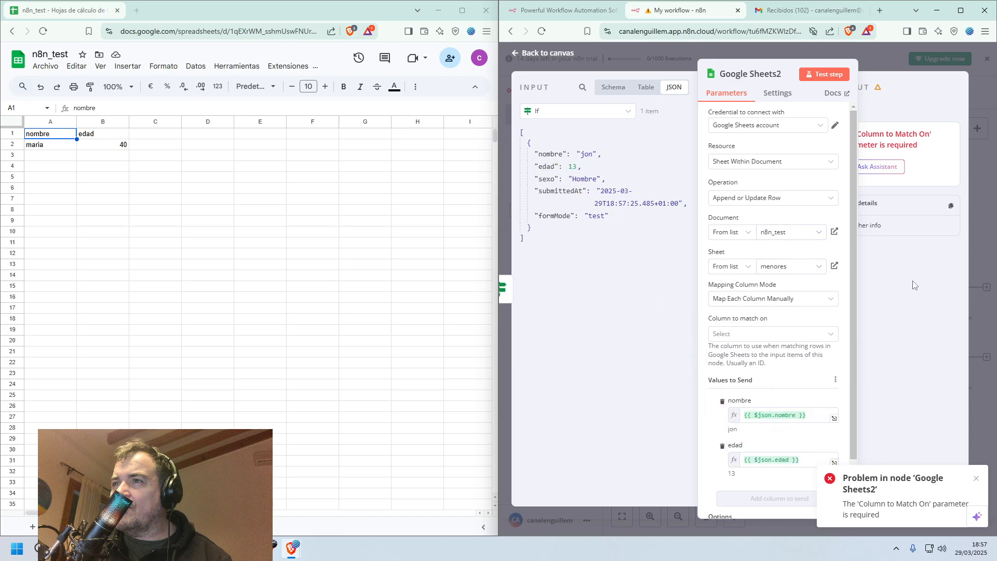
{"action": "left_click", "coordinate": [977, 477]}
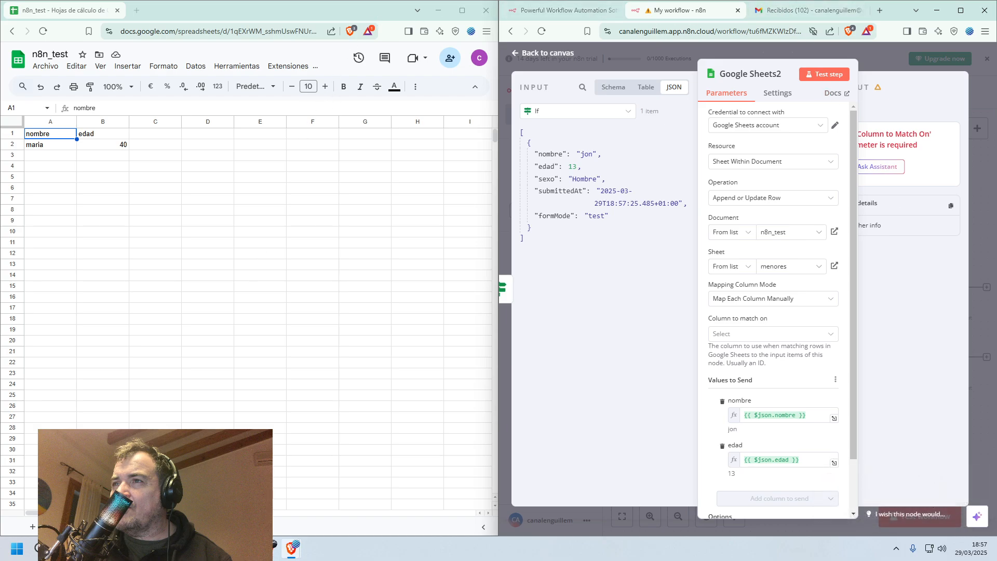
Add the column header sexo in cell C1 of the menores sheet of n8n_test and switch back to n8n.
{"action": "left_click", "coordinate": [151, 527]}
{"action": "left_click", "coordinate": [144, 136]}
{"action": "type", "text": "sexo"}
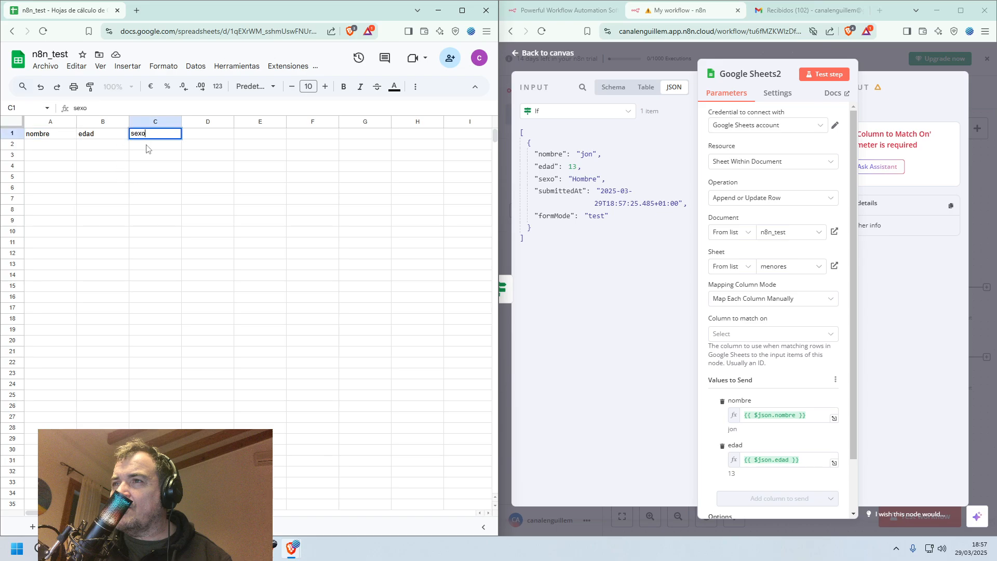
{"action": "key", "text": "Return"}
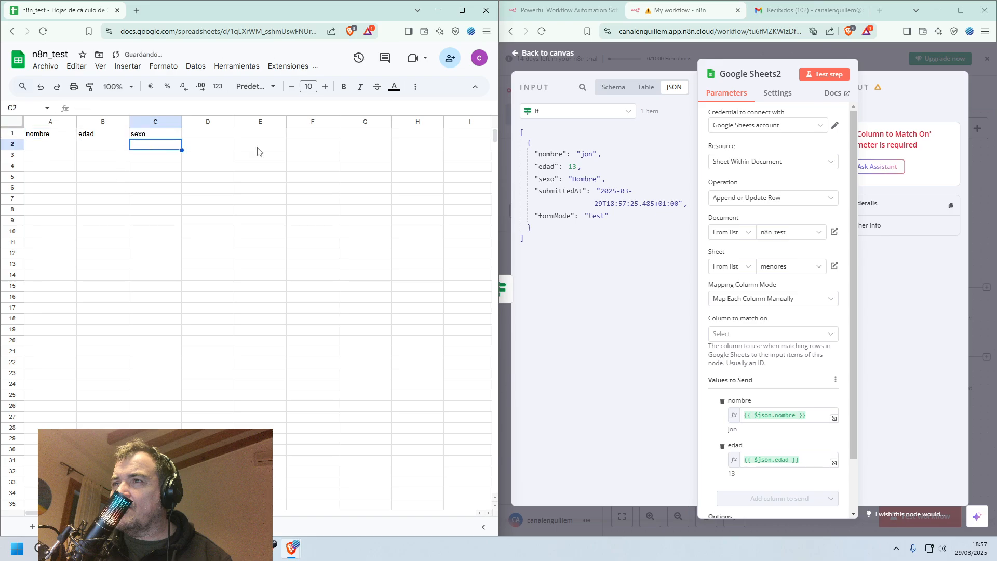
{"action": "left_click", "coordinate": [628, 403]}
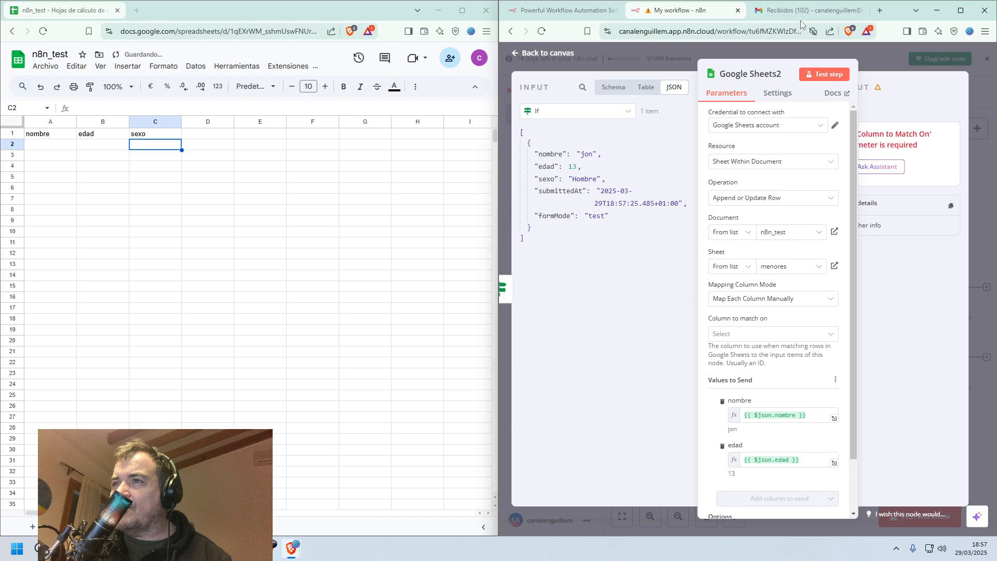
Reopen the menores Google Sheets node to look for the sexo column, try testing the node and return to the canvas.
{"action": "left_click", "coordinate": [536, 57]}
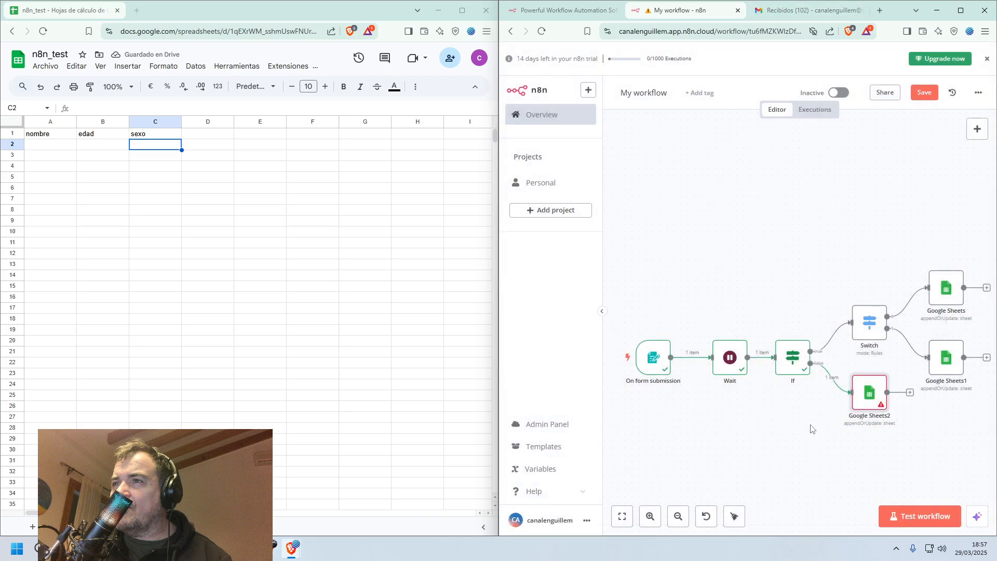
{"action": "double_click", "coordinate": [869, 398]}
{"action": "scroll", "coordinate": [769, 441], "scroll_direction": "down", "scroll_amount": 3}
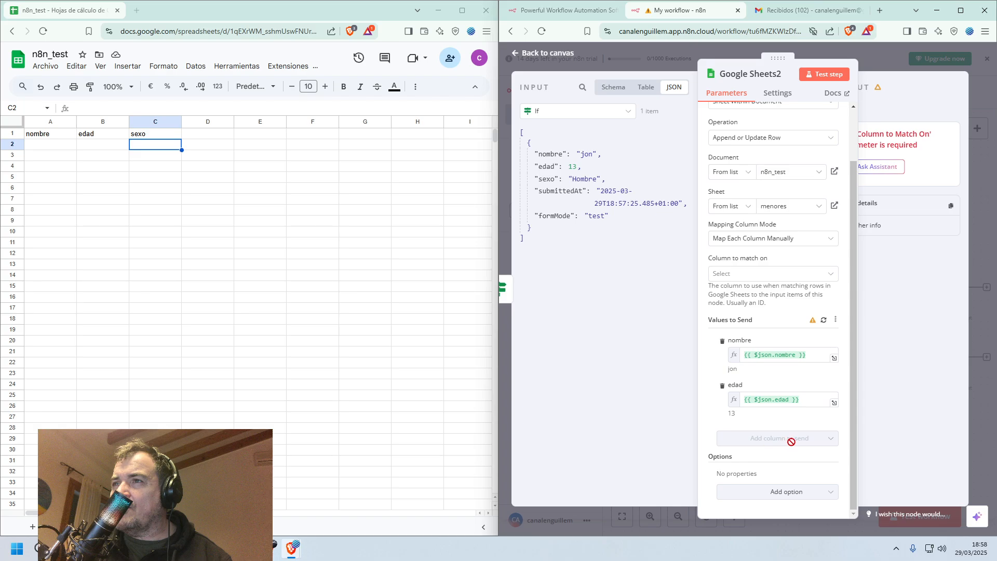
{"action": "left_click", "coordinate": [826, 75]}
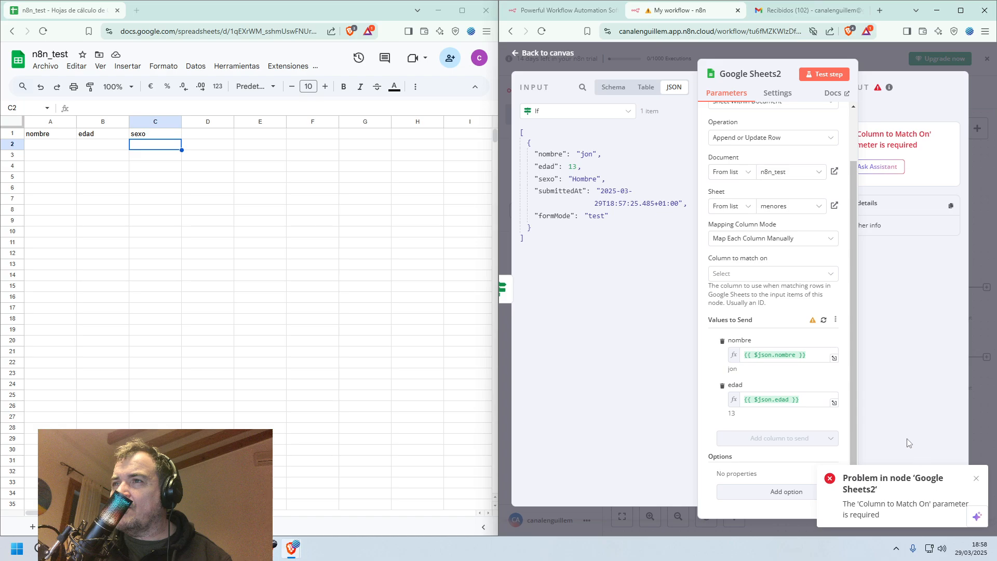
{"action": "left_click", "coordinate": [547, 54]}
Cancel reloading the page, leave for the workflow overview while saving the changes, and reopen My workflow.
{"action": "left_click", "coordinate": [543, 35]}
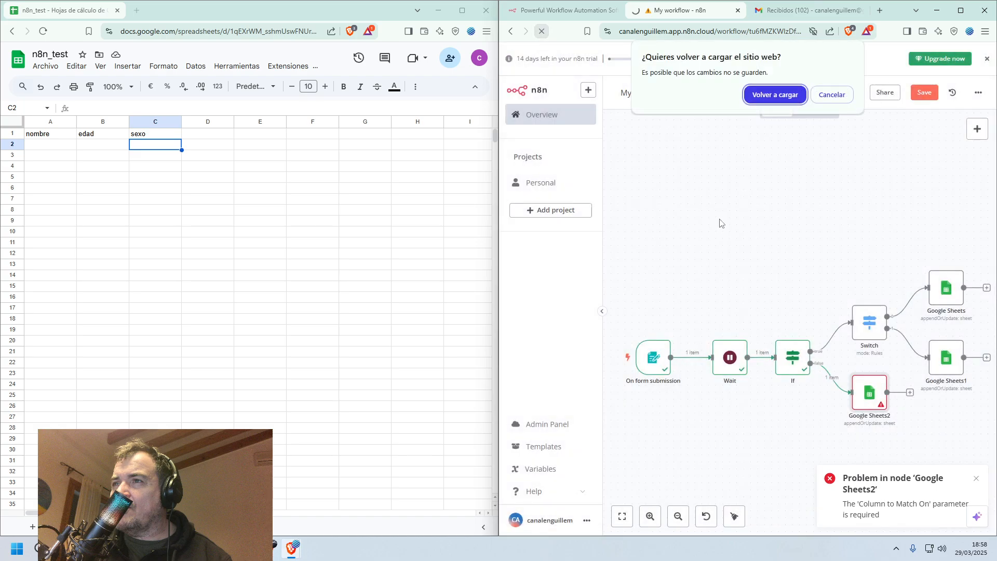
{"action": "left_click", "coordinate": [831, 95]}
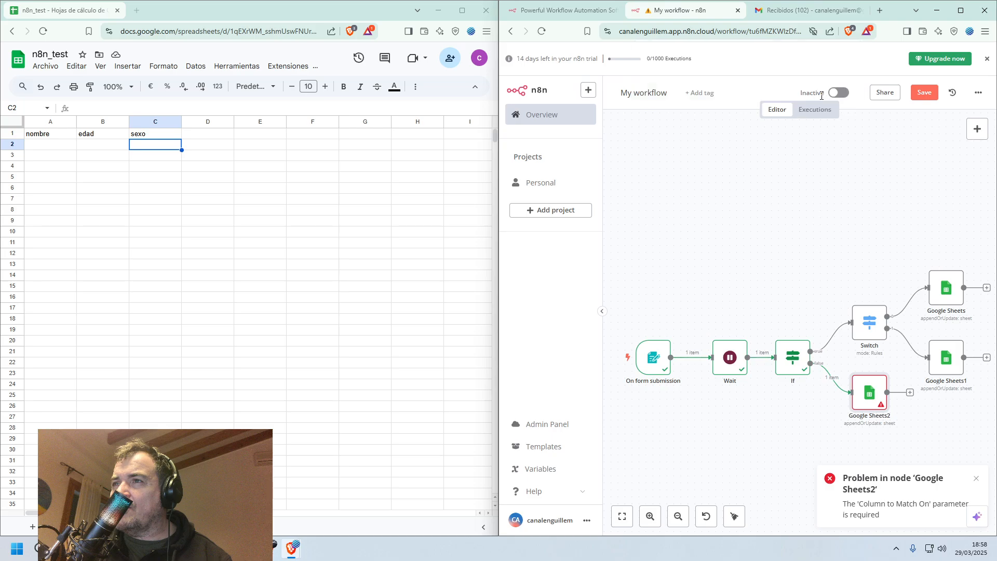
{"action": "left_click", "coordinate": [540, 117]}
{"action": "left_click", "coordinate": [832, 310]}
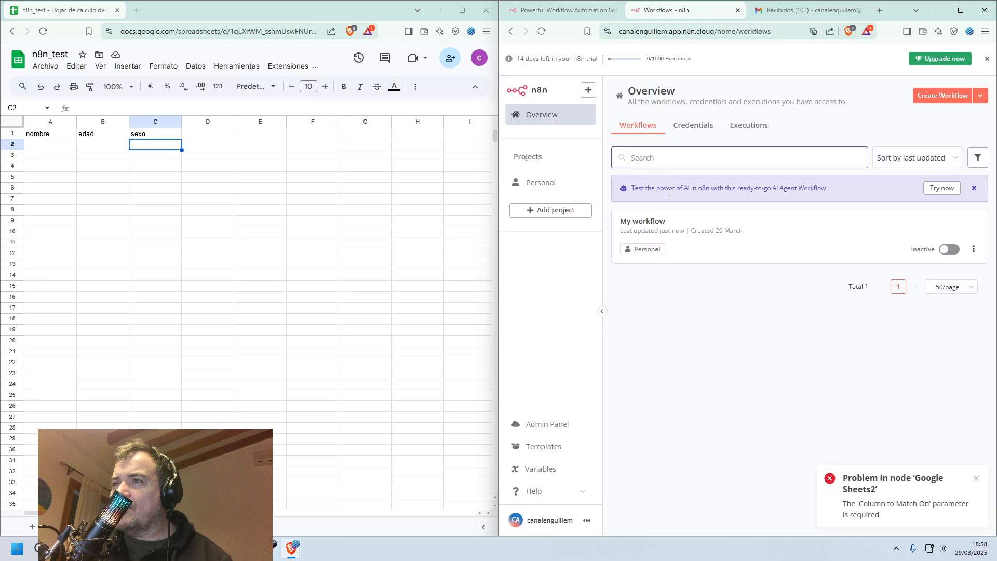
{"action": "left_click", "coordinate": [662, 222]}
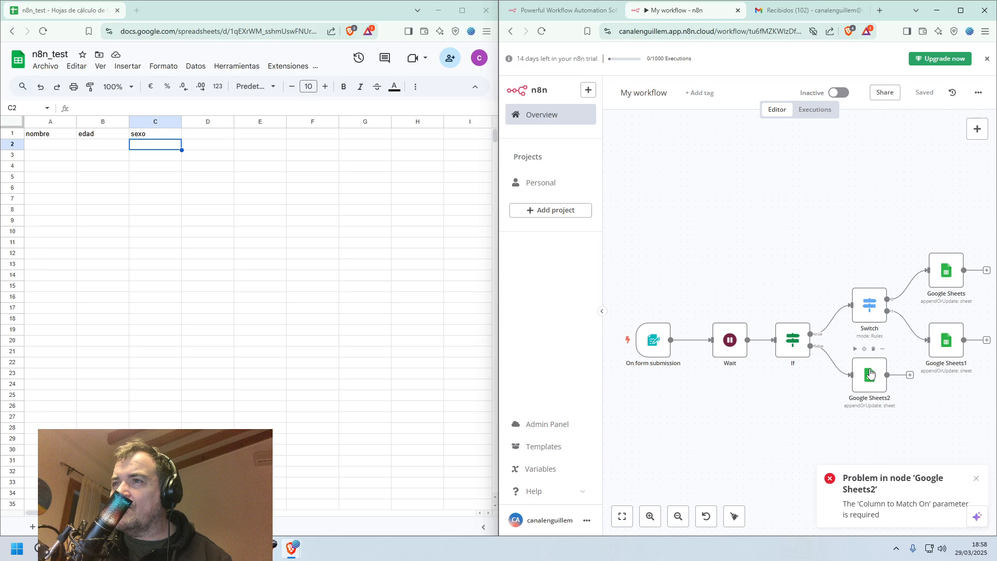
Check the menores Google Sheets node's columns and delete the node from the If node's false branch.
{"action": "double_click", "coordinate": [870, 373]}
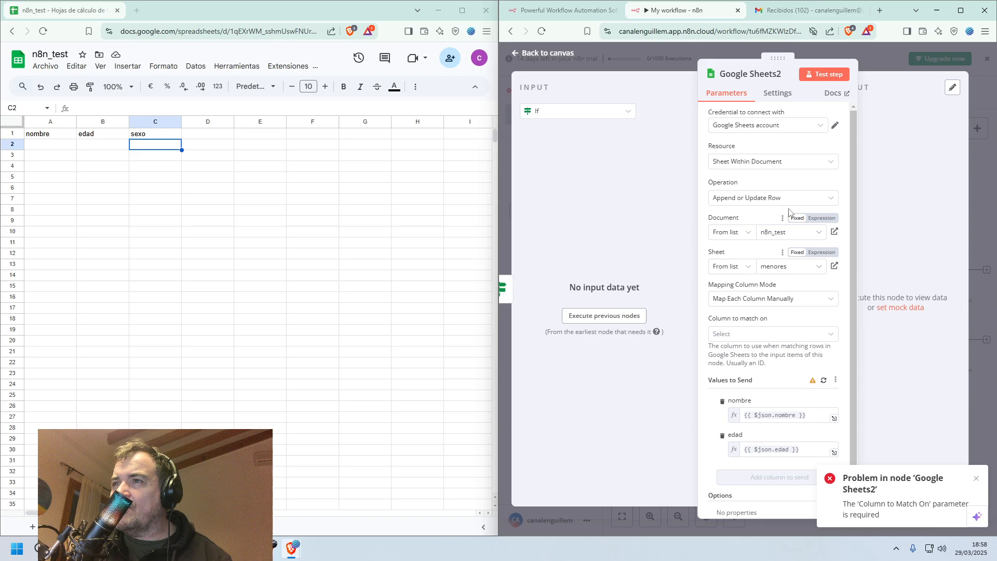
{"action": "left_click", "coordinate": [563, 53]}
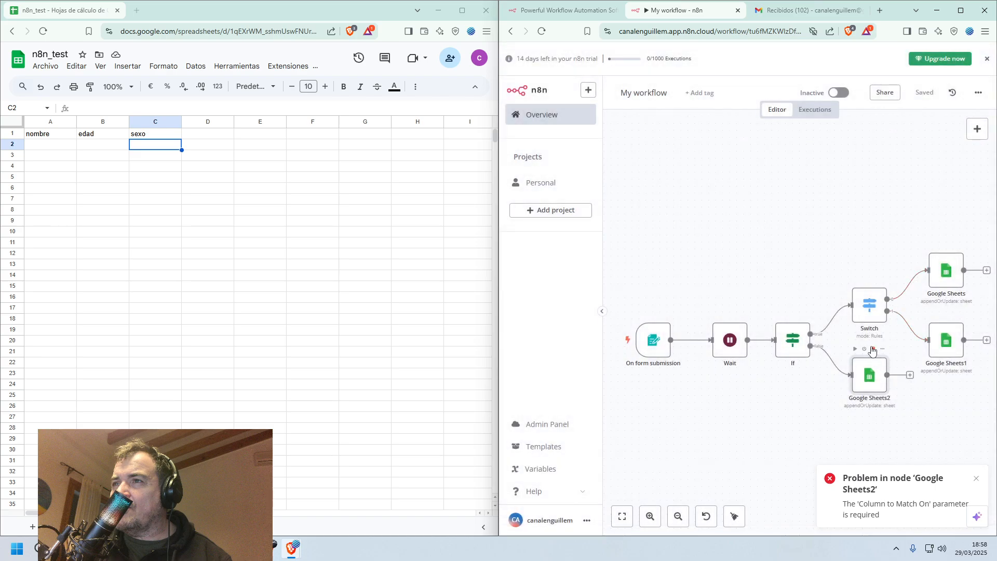
{"action": "left_click", "coordinate": [873, 348]}
Add a Google Sheets node with the append or update row action to the If node's false branch.
{"action": "left_click", "coordinate": [841, 347]}
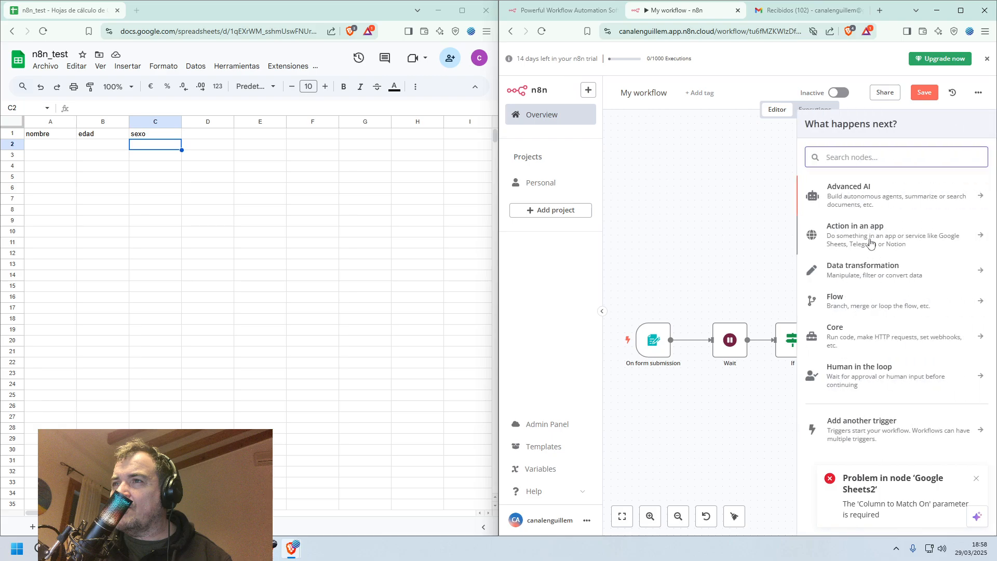
{"action": "type", "text": "she"}
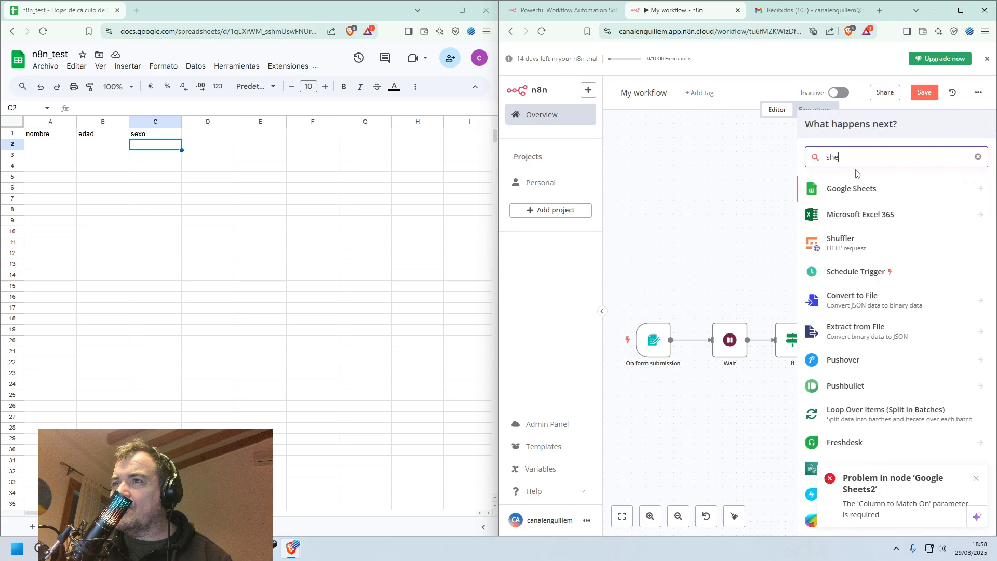
{"action": "left_click", "coordinate": [847, 193]}
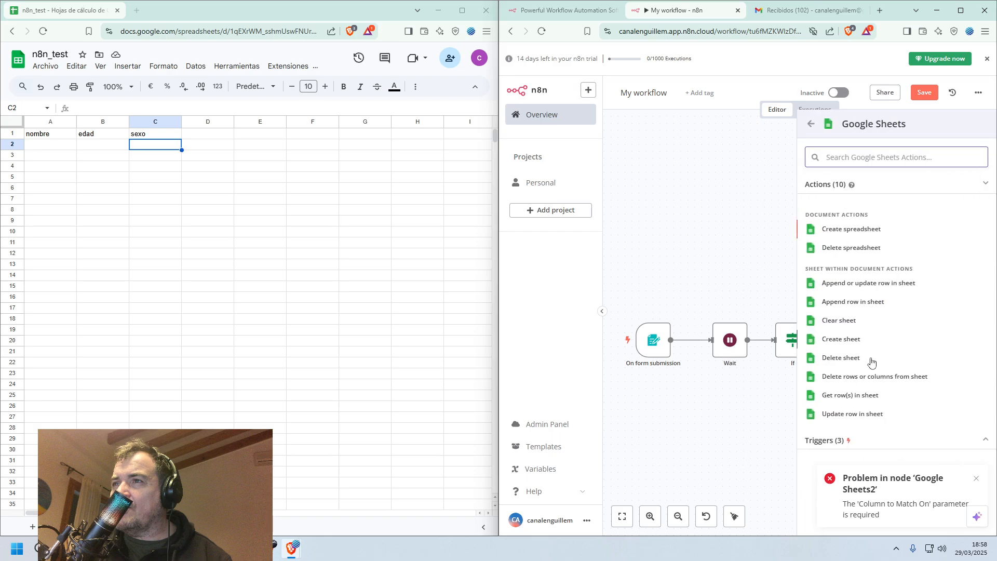
{"action": "left_click", "coordinate": [842, 285]}
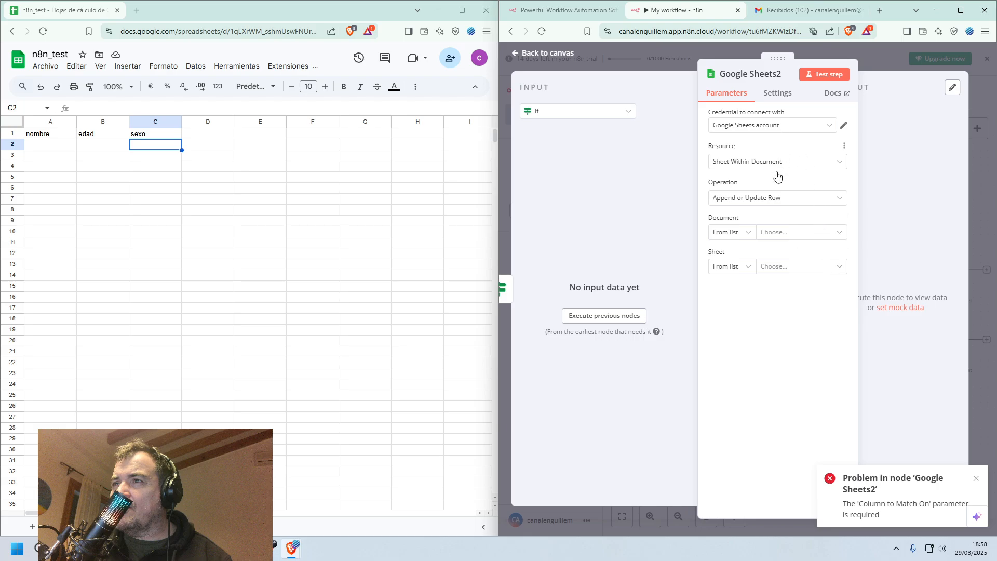
Point the new Google Sheets node to the n8n_test document and its menores sheet.
{"action": "left_click", "coordinate": [784, 232]}
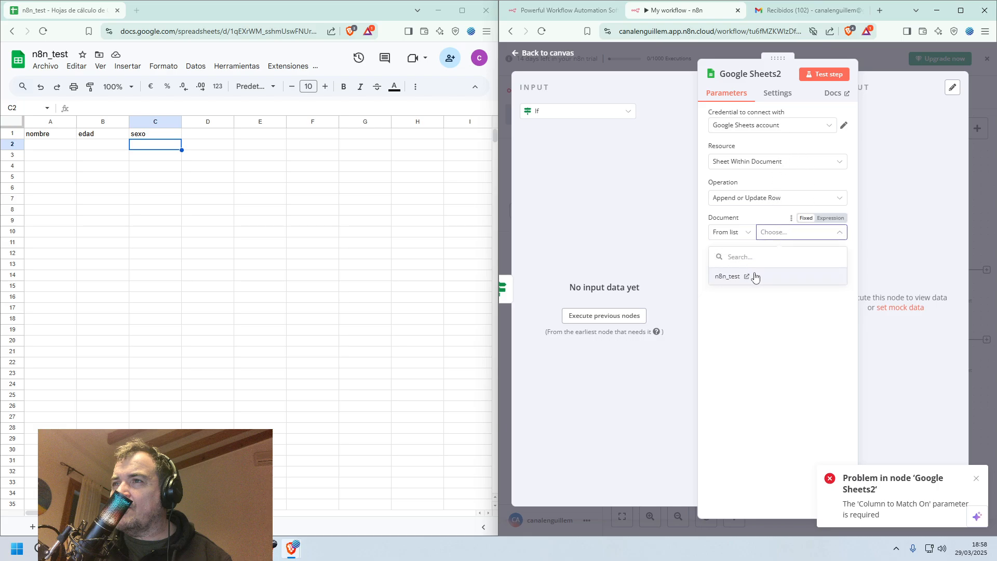
{"action": "left_click", "coordinate": [756, 277]}
{"action": "left_click", "coordinate": [784, 268]}
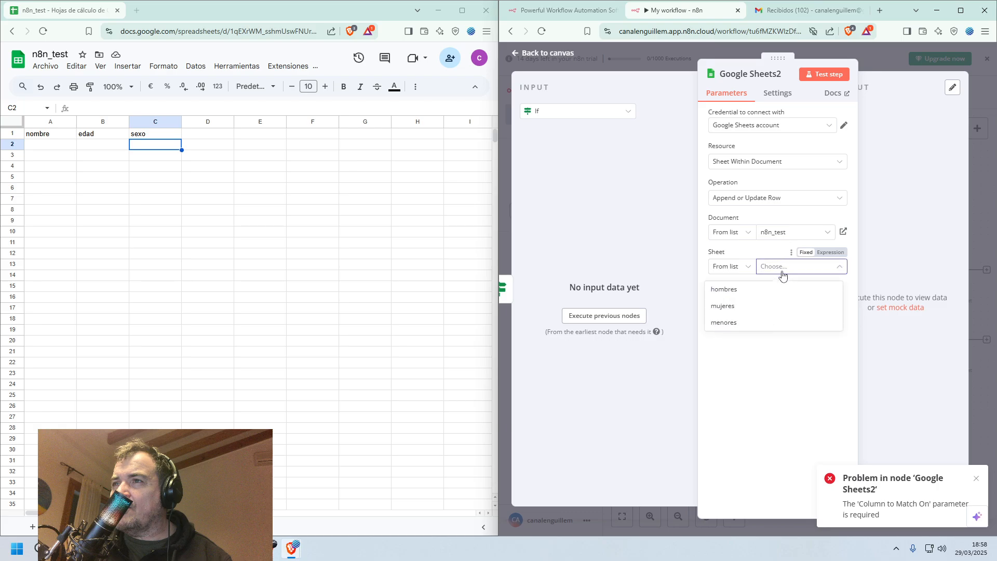
{"action": "left_click", "coordinate": [755, 322]}
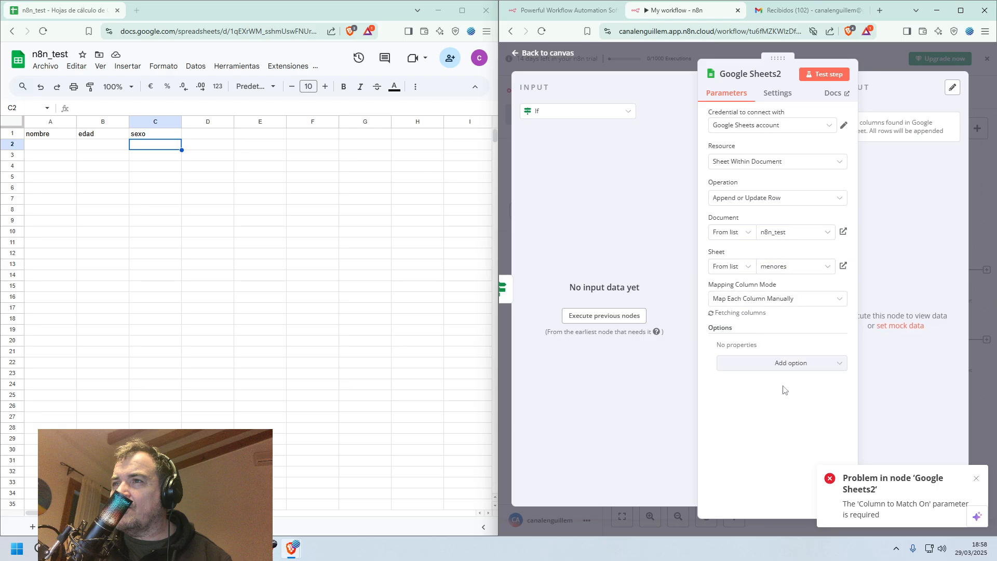
{"action": "scroll", "coordinate": [738, 405], "scroll_direction": "down", "scroll_amount": 2}
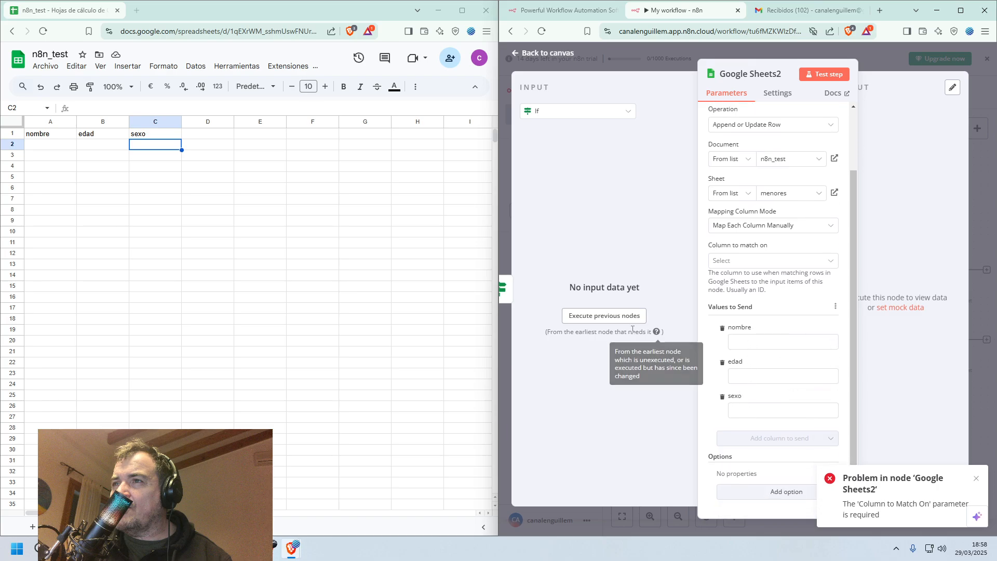
Test the node by submitting the form with a first name, edad 12 and sexo Hombre, and close the form window.
{"action": "left_click", "coordinate": [822, 76]}
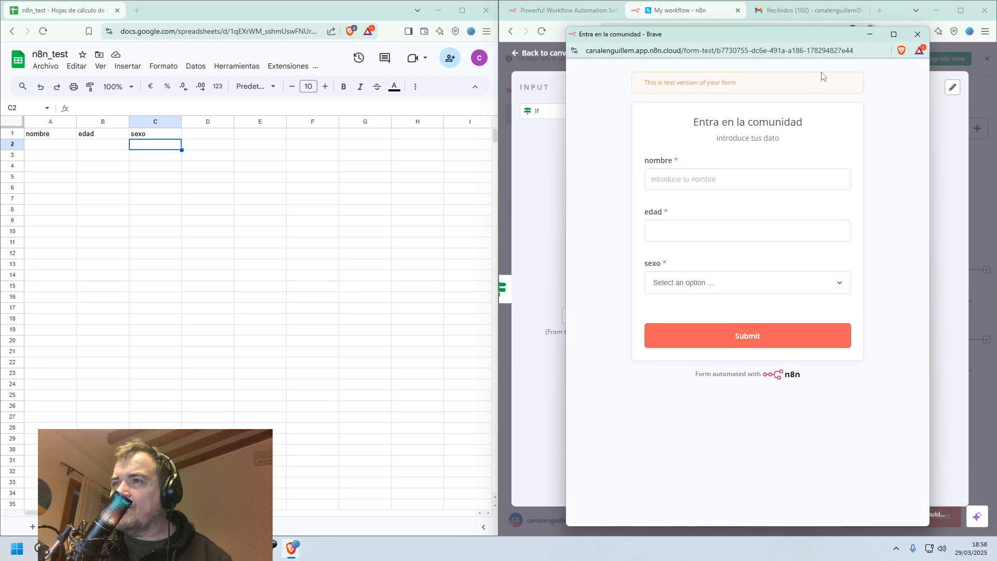
{"action": "left_click", "coordinate": [715, 180]}
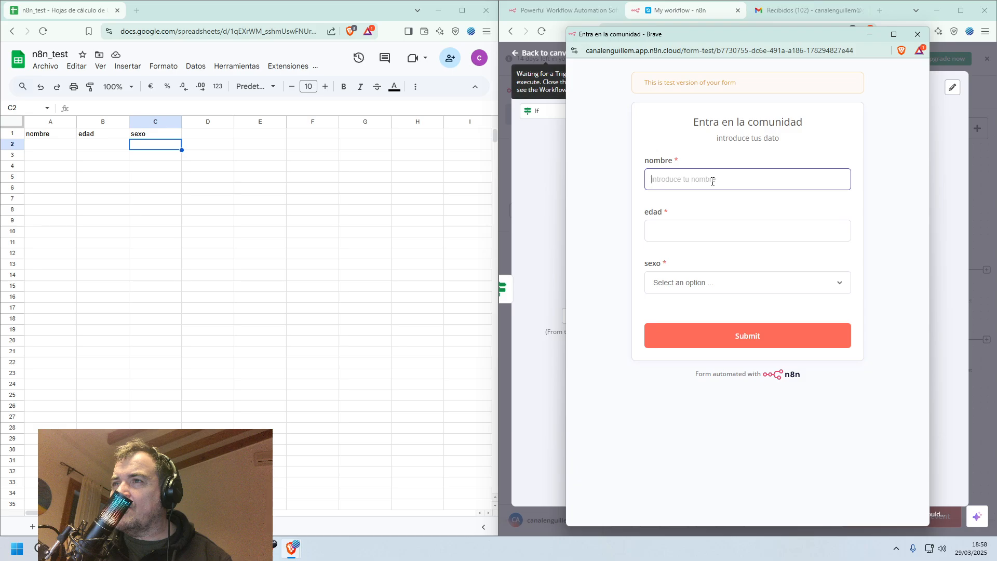
{"action": "type", "text": "jon"}
{"action": "key", "text": "Tab"}
{"action": "key", "text": "Tab"}
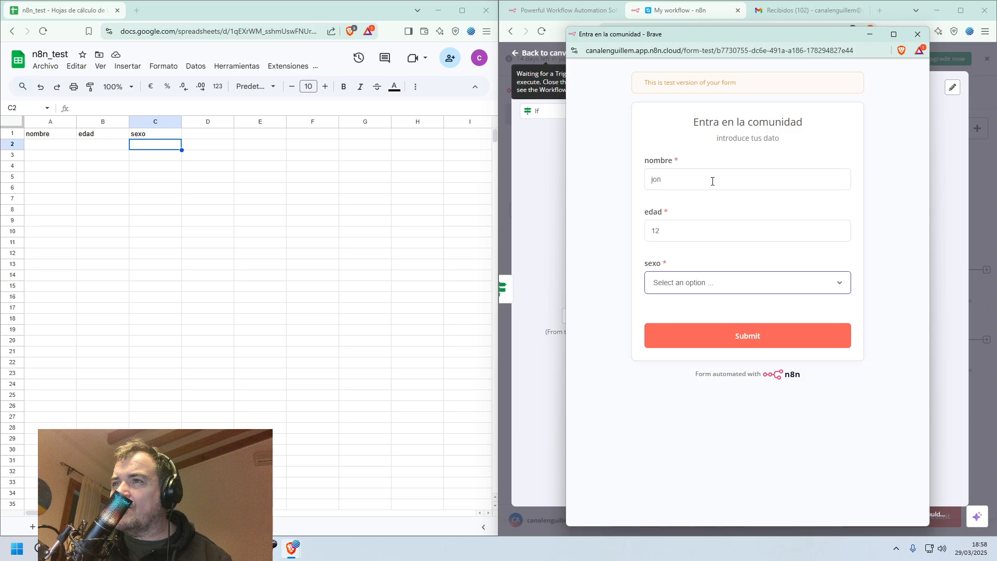
{"action": "left_click", "coordinate": [803, 285]}
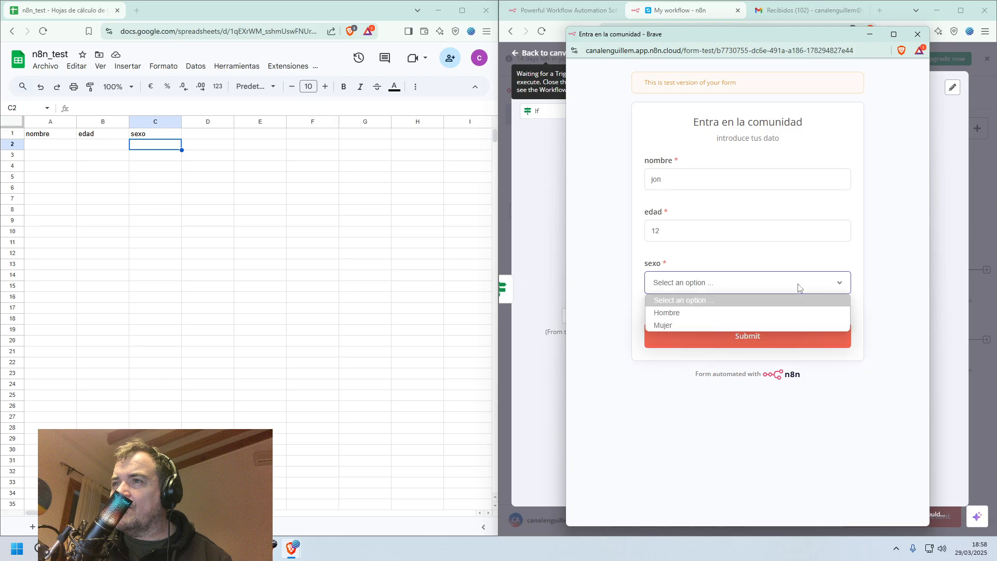
{"action": "left_click", "coordinate": [766, 310]}
{"action": "left_click", "coordinate": [762, 337]}
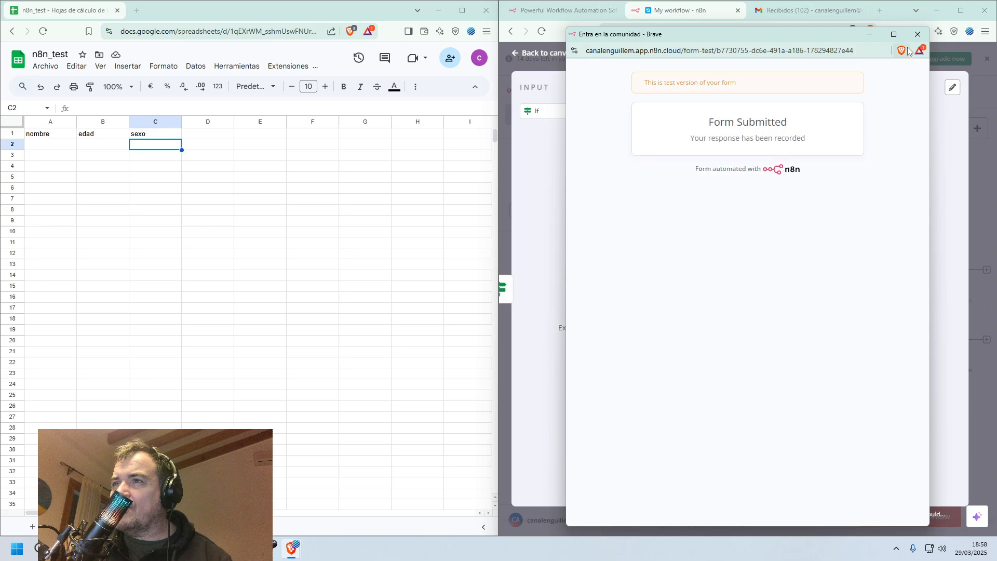
{"action": "left_click", "coordinate": [918, 35]}
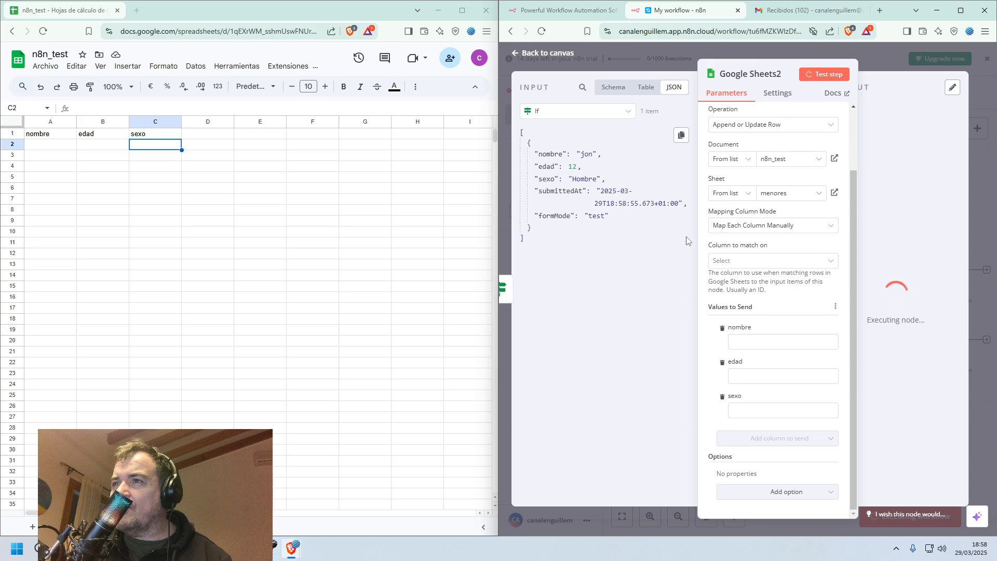
Map the input fields nombre, edad and sexo to the matching values to send and test the node.
{"action": "left_click_drag", "start_coordinate": [554, 154], "coordinate": [758, 342]}
{"action": "left_click", "coordinate": [547, 167]}
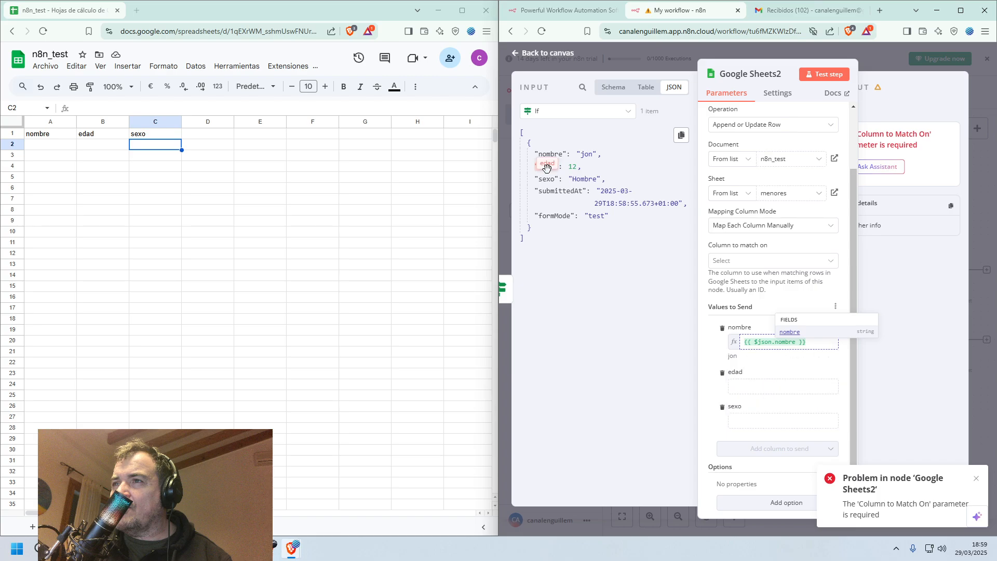
{"action": "left_click_drag", "start_coordinate": [548, 166], "coordinate": [764, 432]}
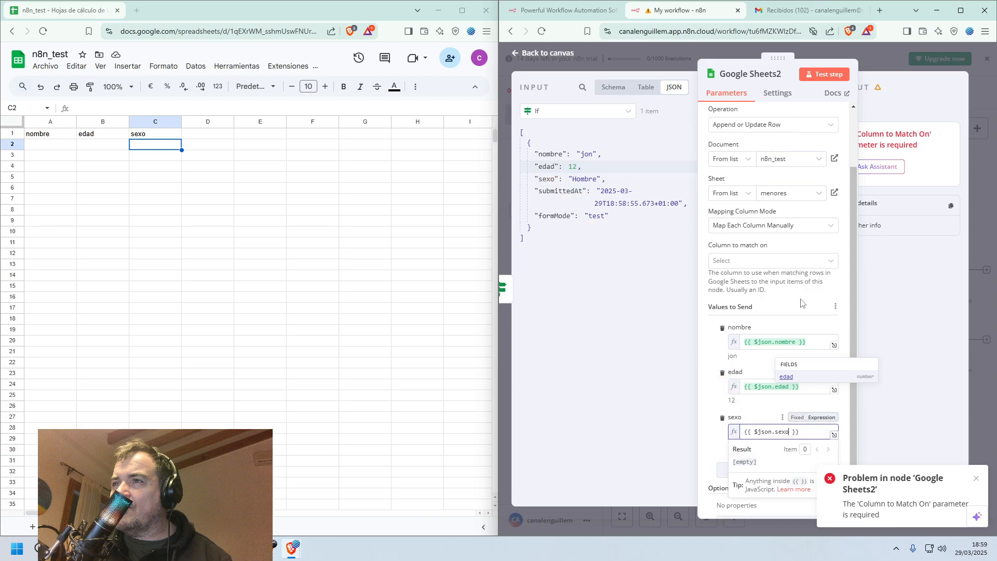
{"action": "left_click", "coordinate": [825, 75]}
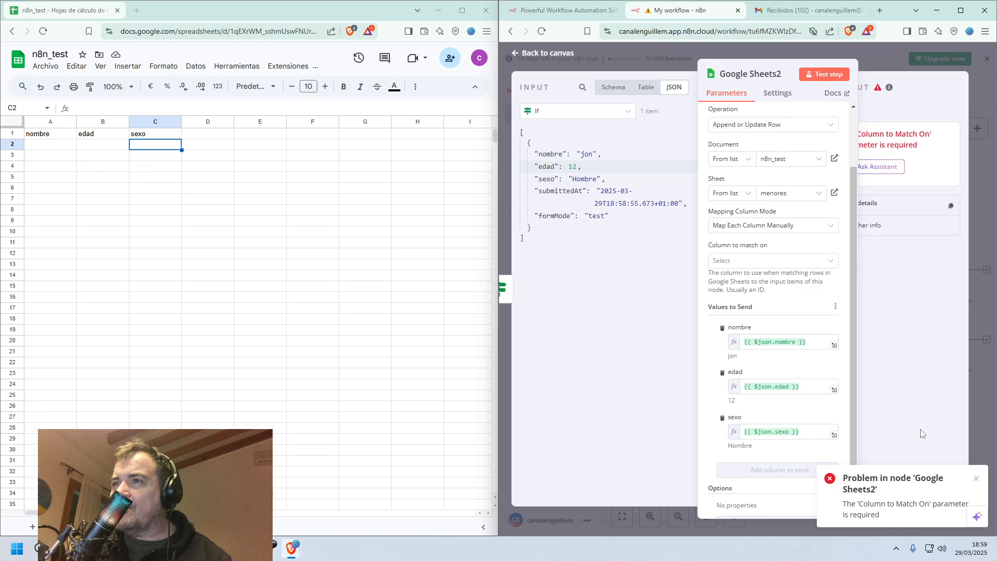
Set the column to match on to nombre and run the menores node's test again.
{"action": "left_click", "coordinate": [803, 263]}
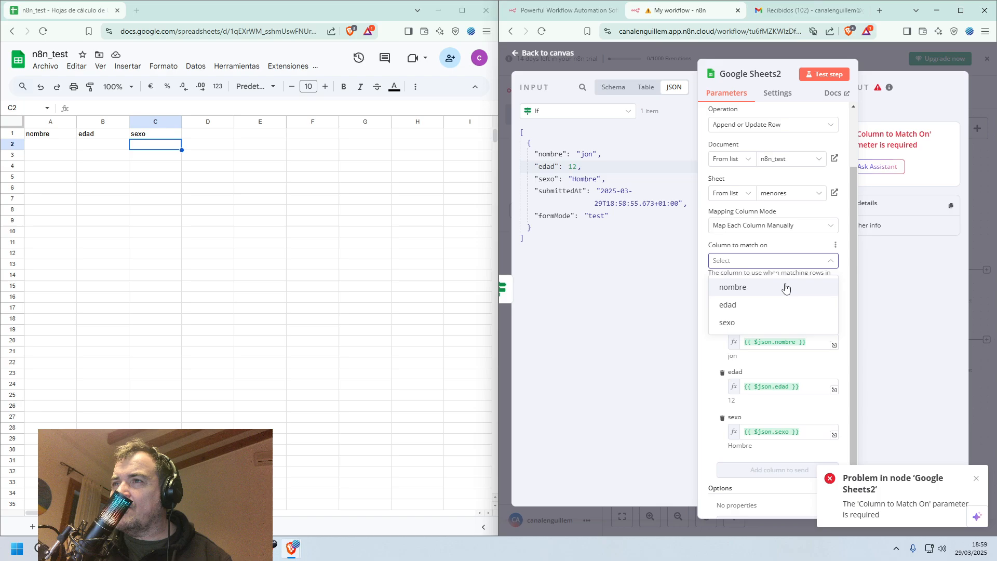
{"action": "left_click", "coordinate": [802, 286]}
{"action": "left_click", "coordinate": [826, 76]}
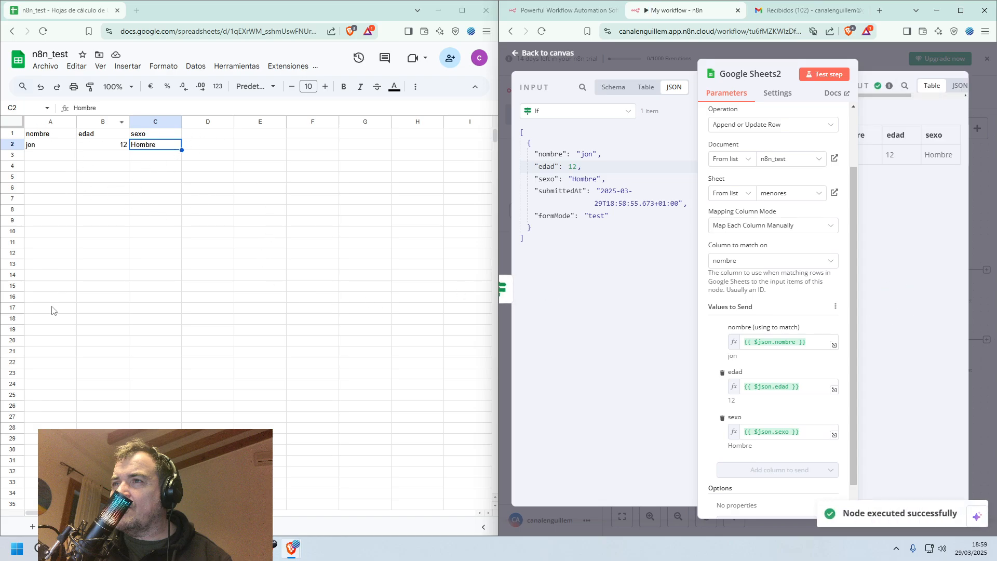
Return to the canvas, maximize the n8n browser window and fit the whole workflow in view.
{"action": "left_click", "coordinate": [546, 54]}
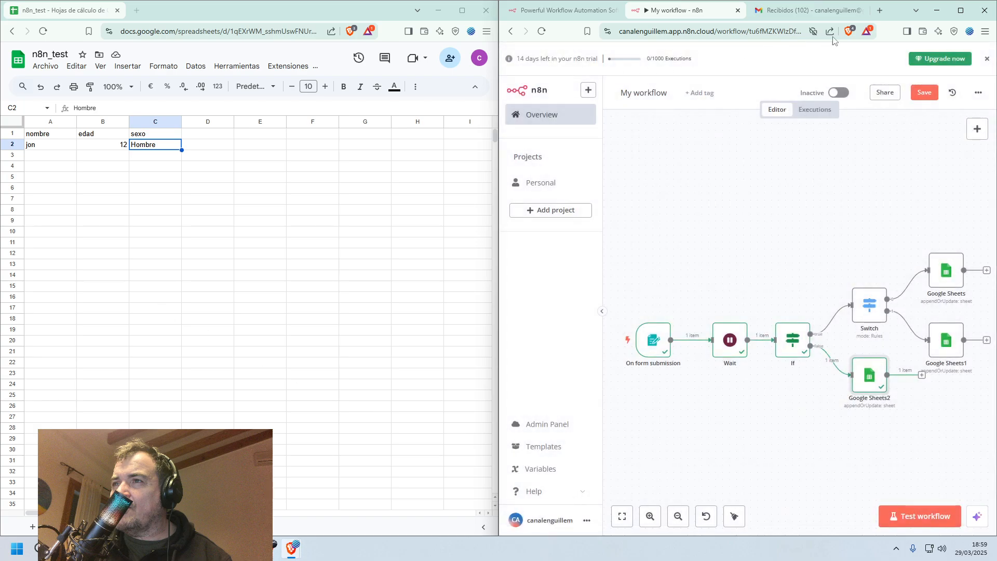
{"action": "left_click", "coordinate": [962, 13]}
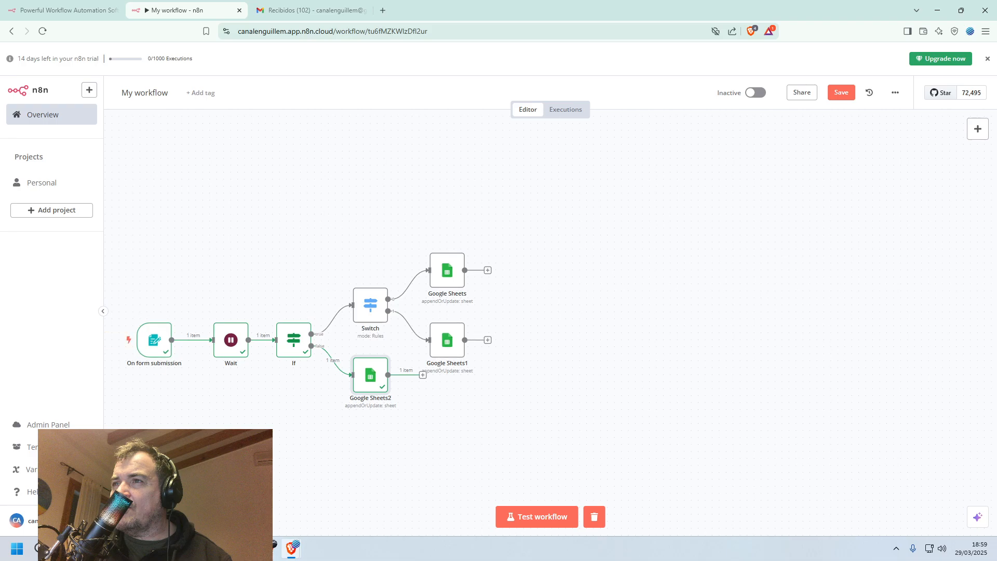
{"action": "left_click", "coordinate": [124, 516]}
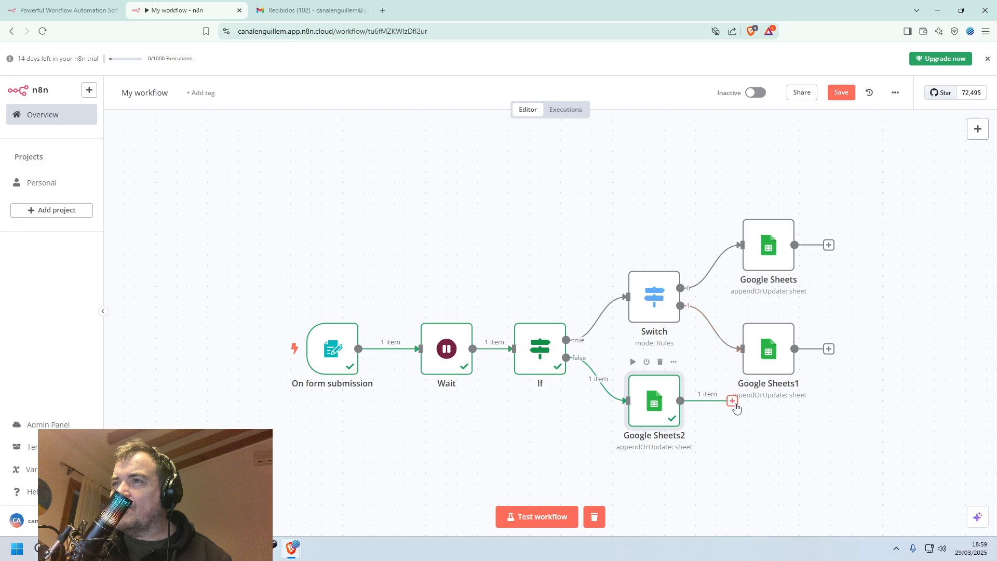
Examine the AI nodes that can follow the Switch node's first Google Sheets node and close the node list.
{"action": "left_click", "coordinate": [829, 245]}
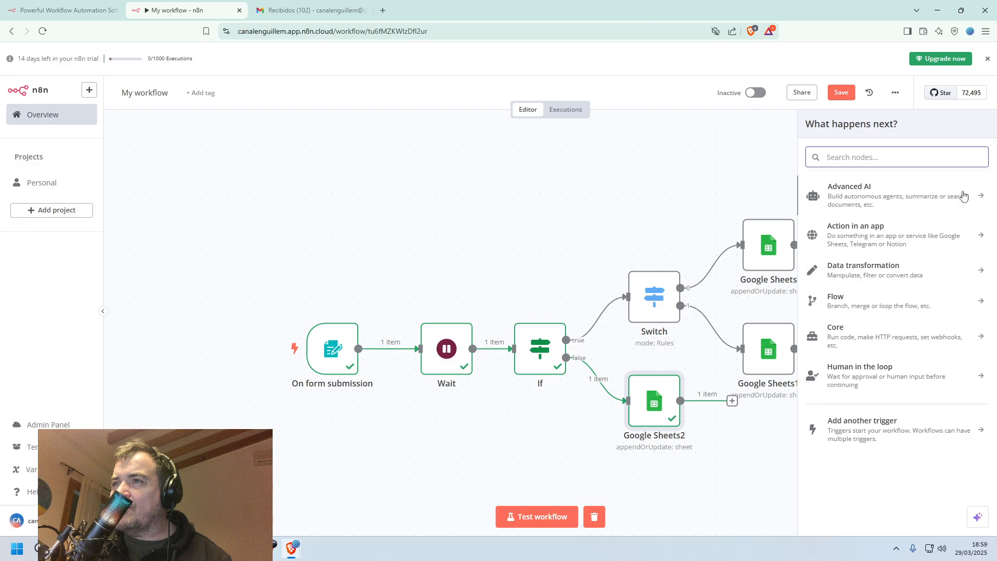
{"action": "left_click", "coordinate": [984, 198]}
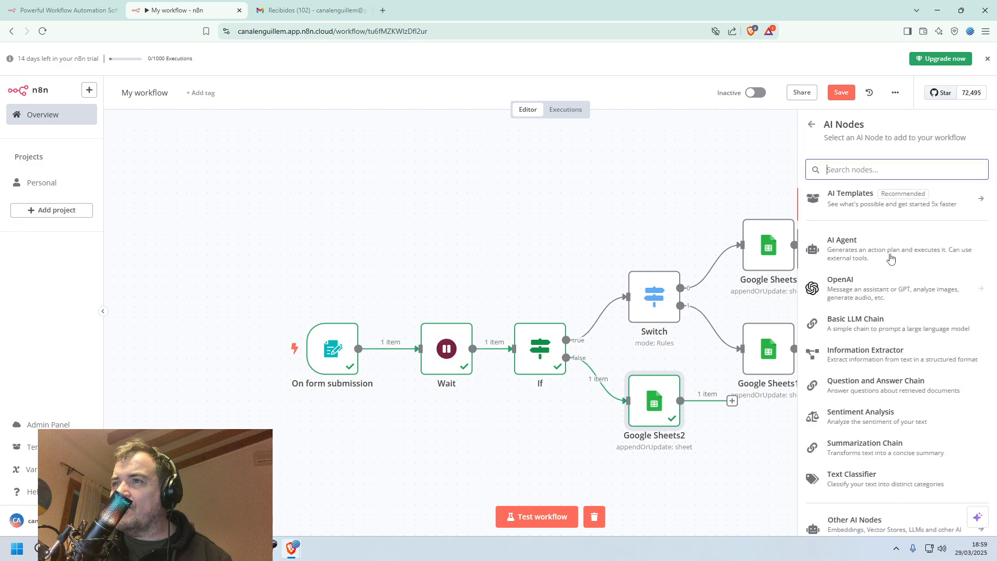
{"action": "left_click", "coordinate": [811, 124]}
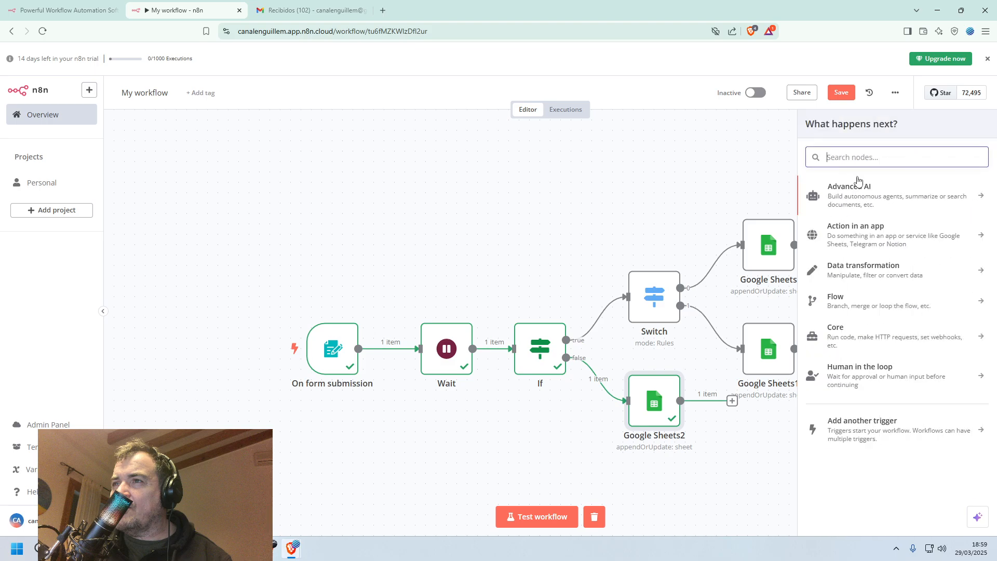
{"action": "left_click", "coordinate": [979, 195]}
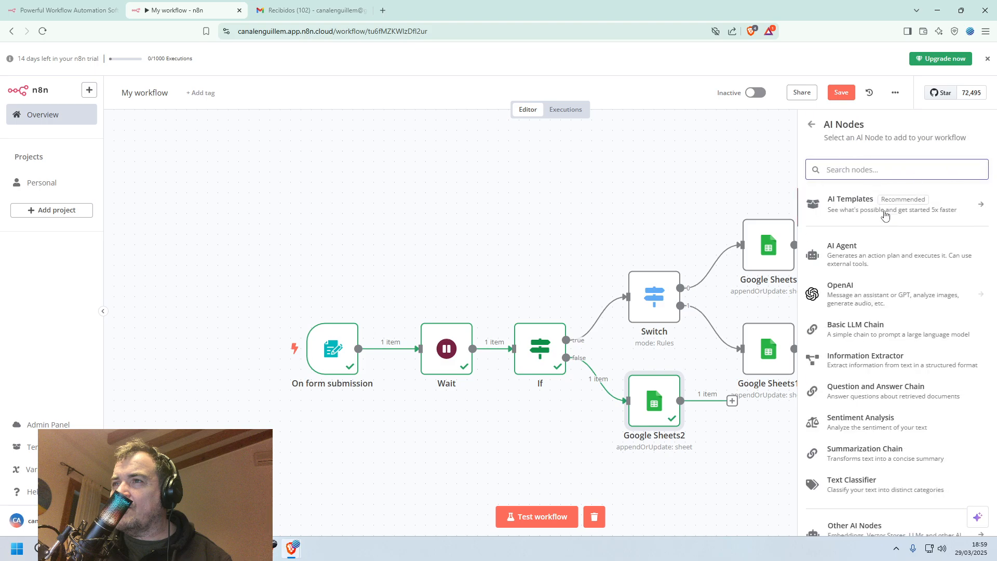
{"action": "left_click", "coordinate": [812, 124]}
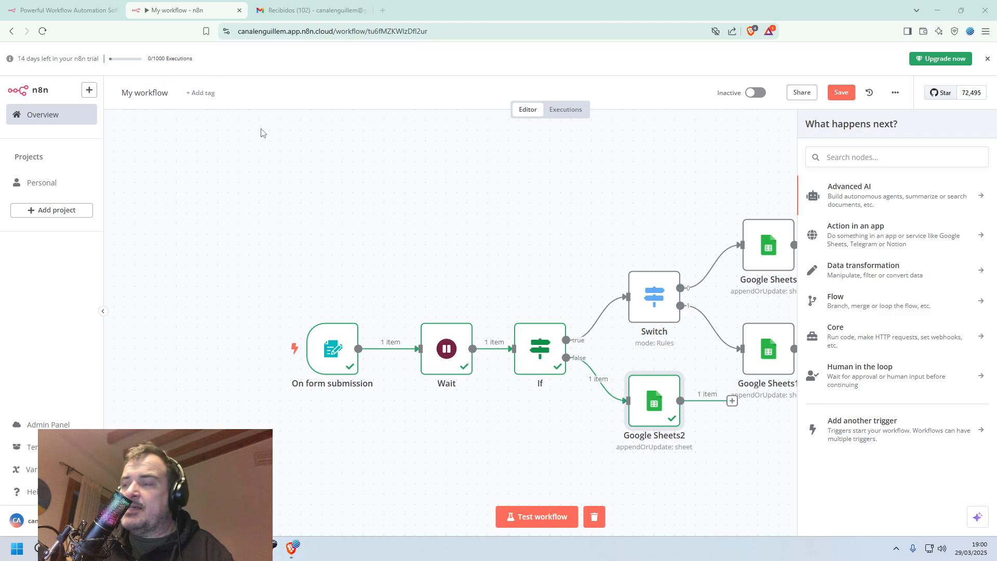
{"action": "left_click", "coordinate": [310, 175]}
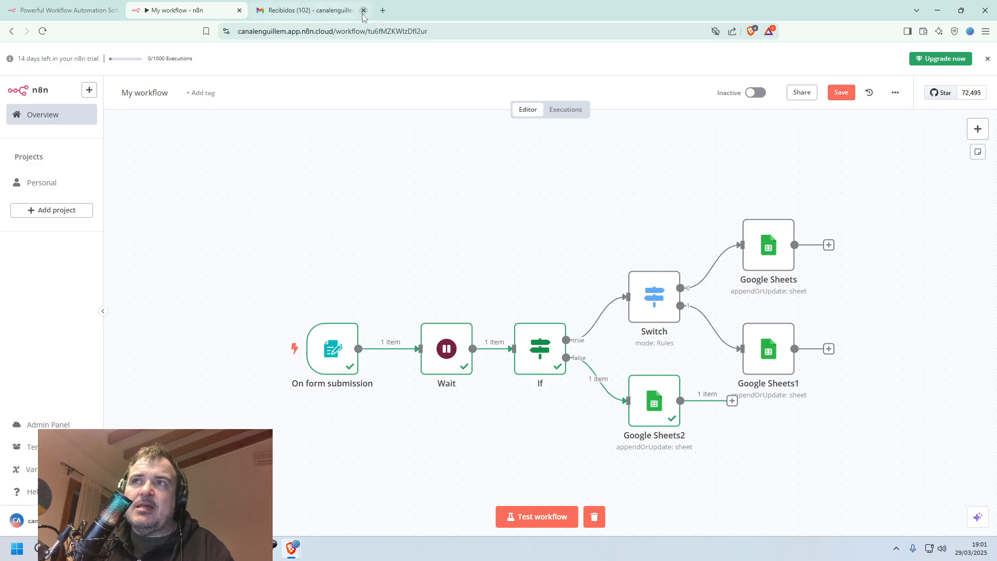
Close the Gmail inbox tab.
{"action": "left_click", "coordinate": [367, 11]}
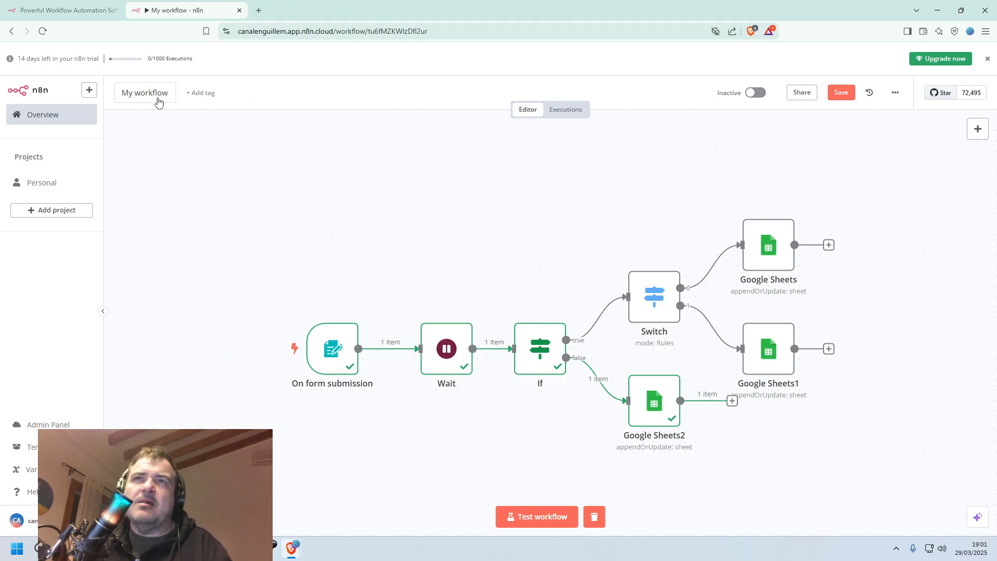